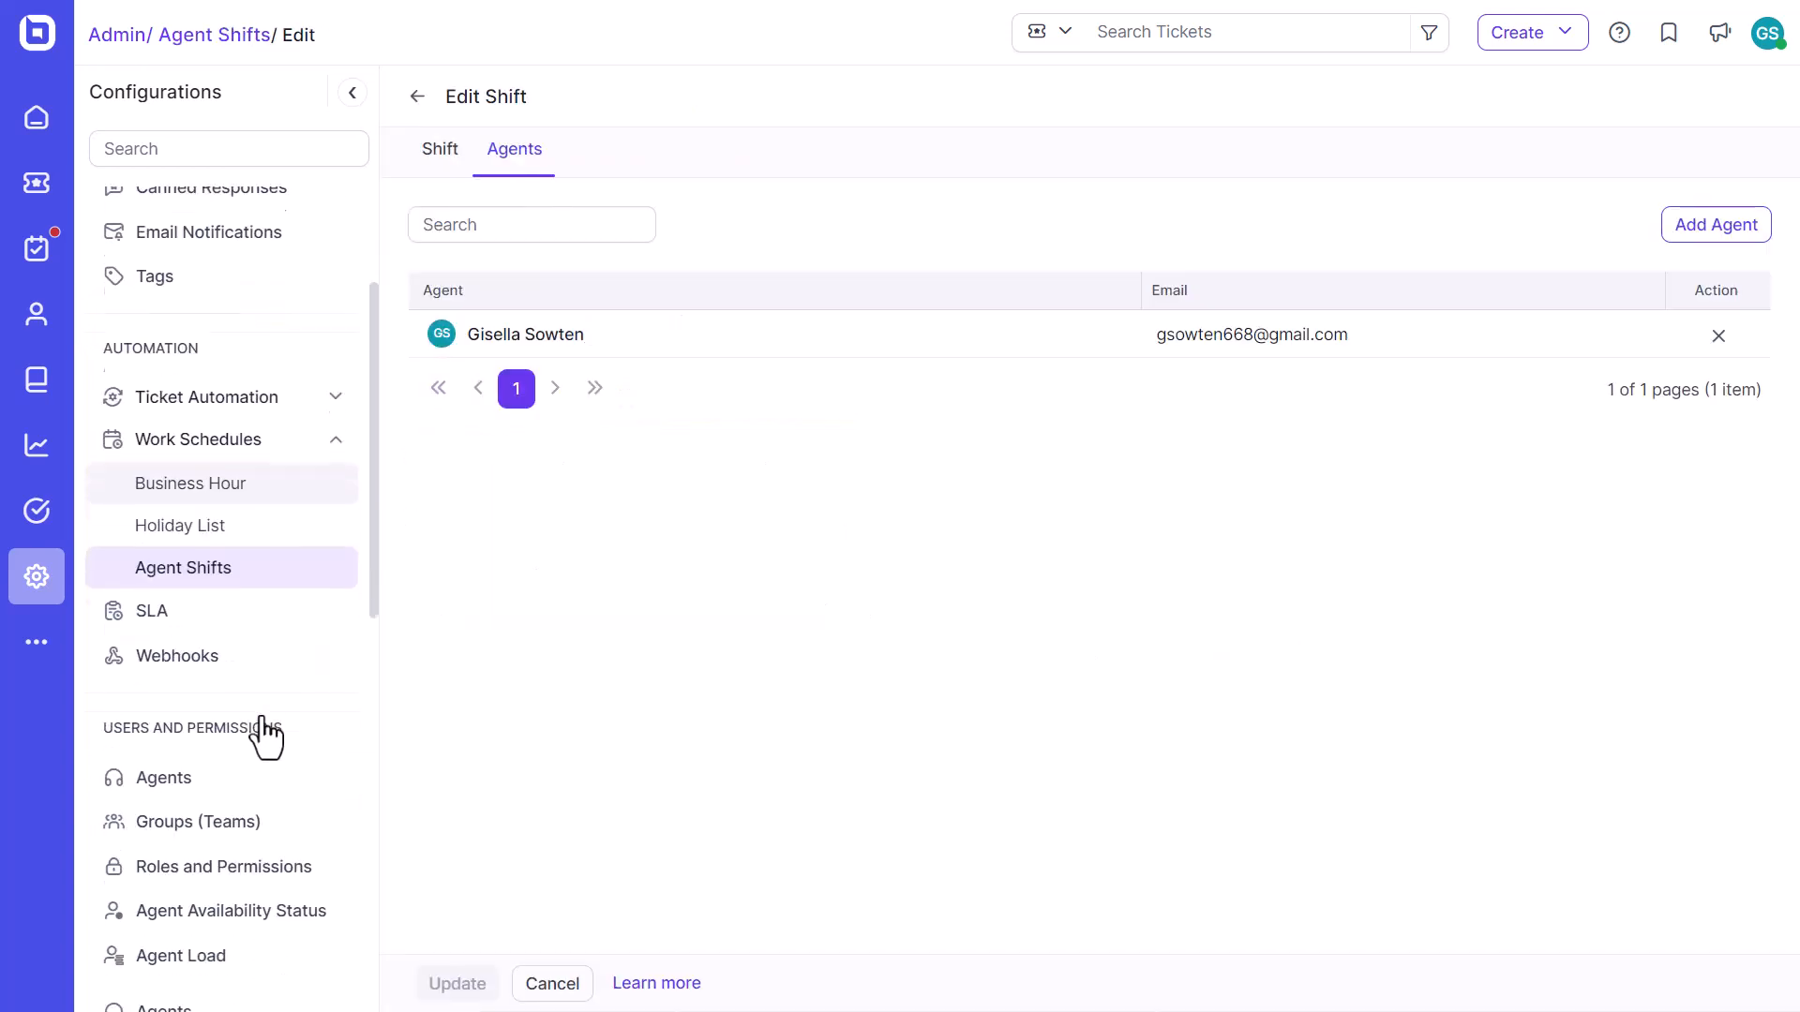
Open the Agent Load settings under Users and Permissions in the admin configurations.
scroll(258, 735, down, 3)
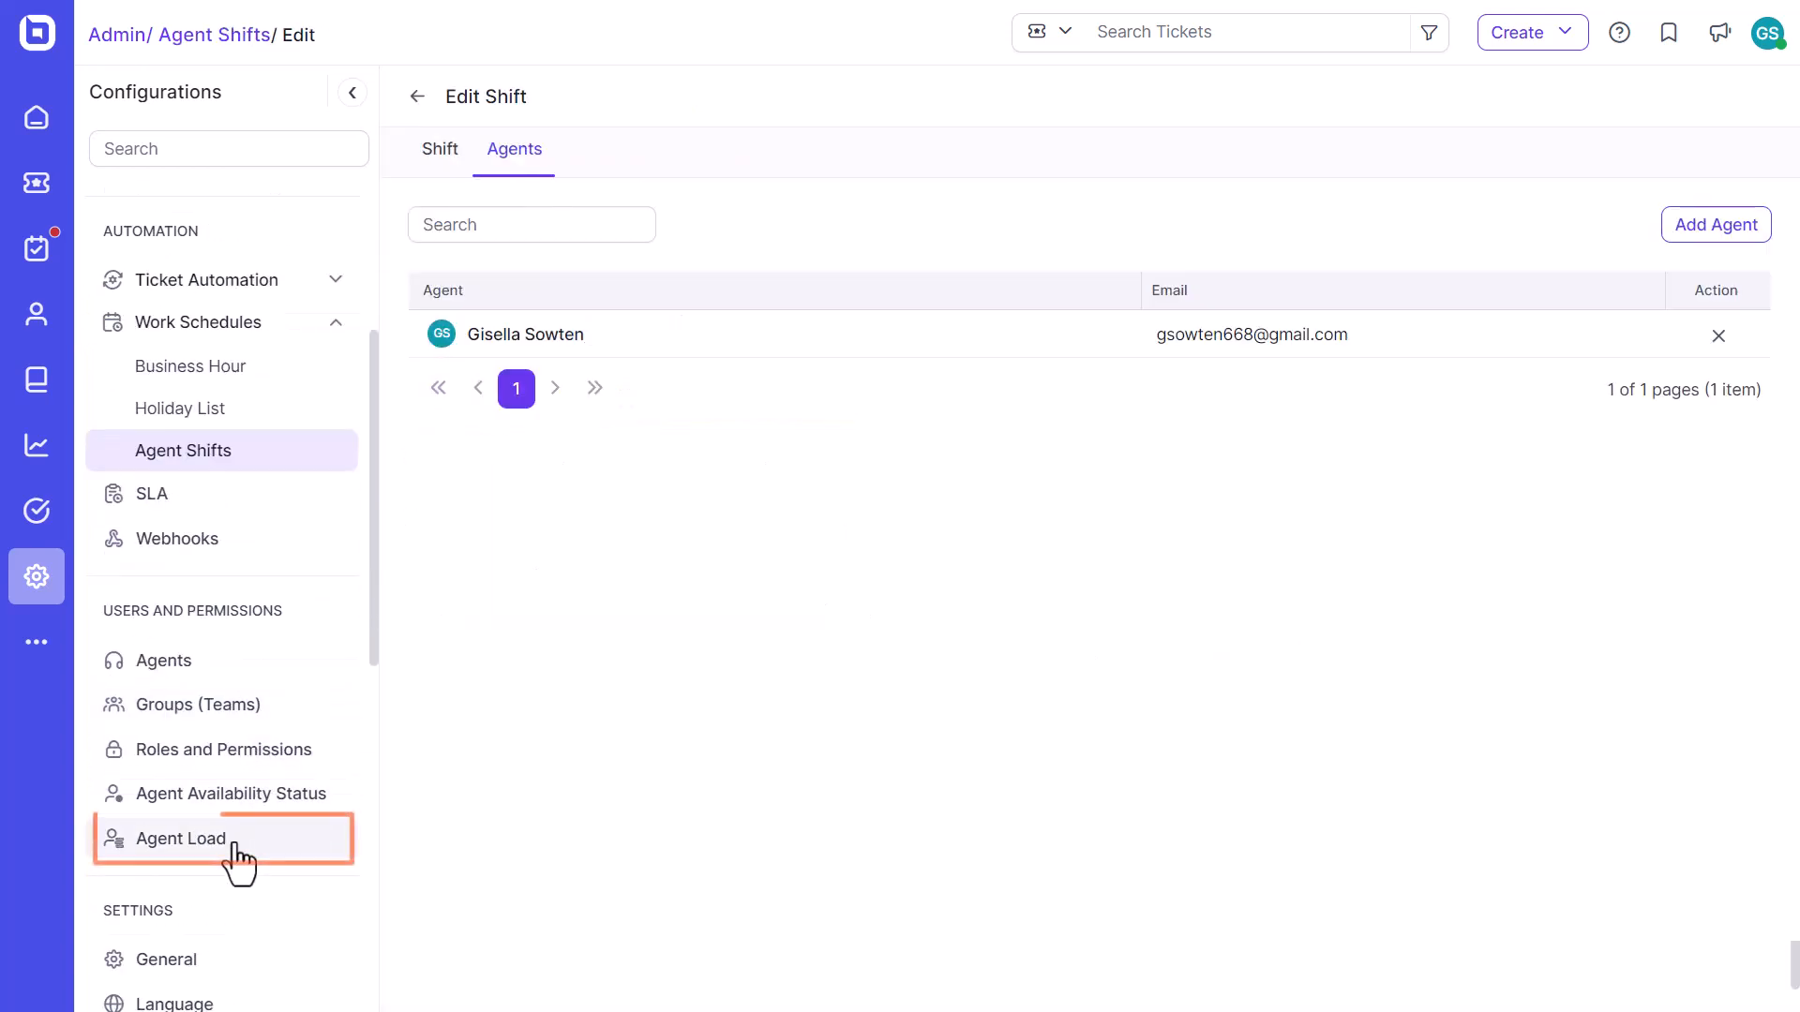
click(234, 843)
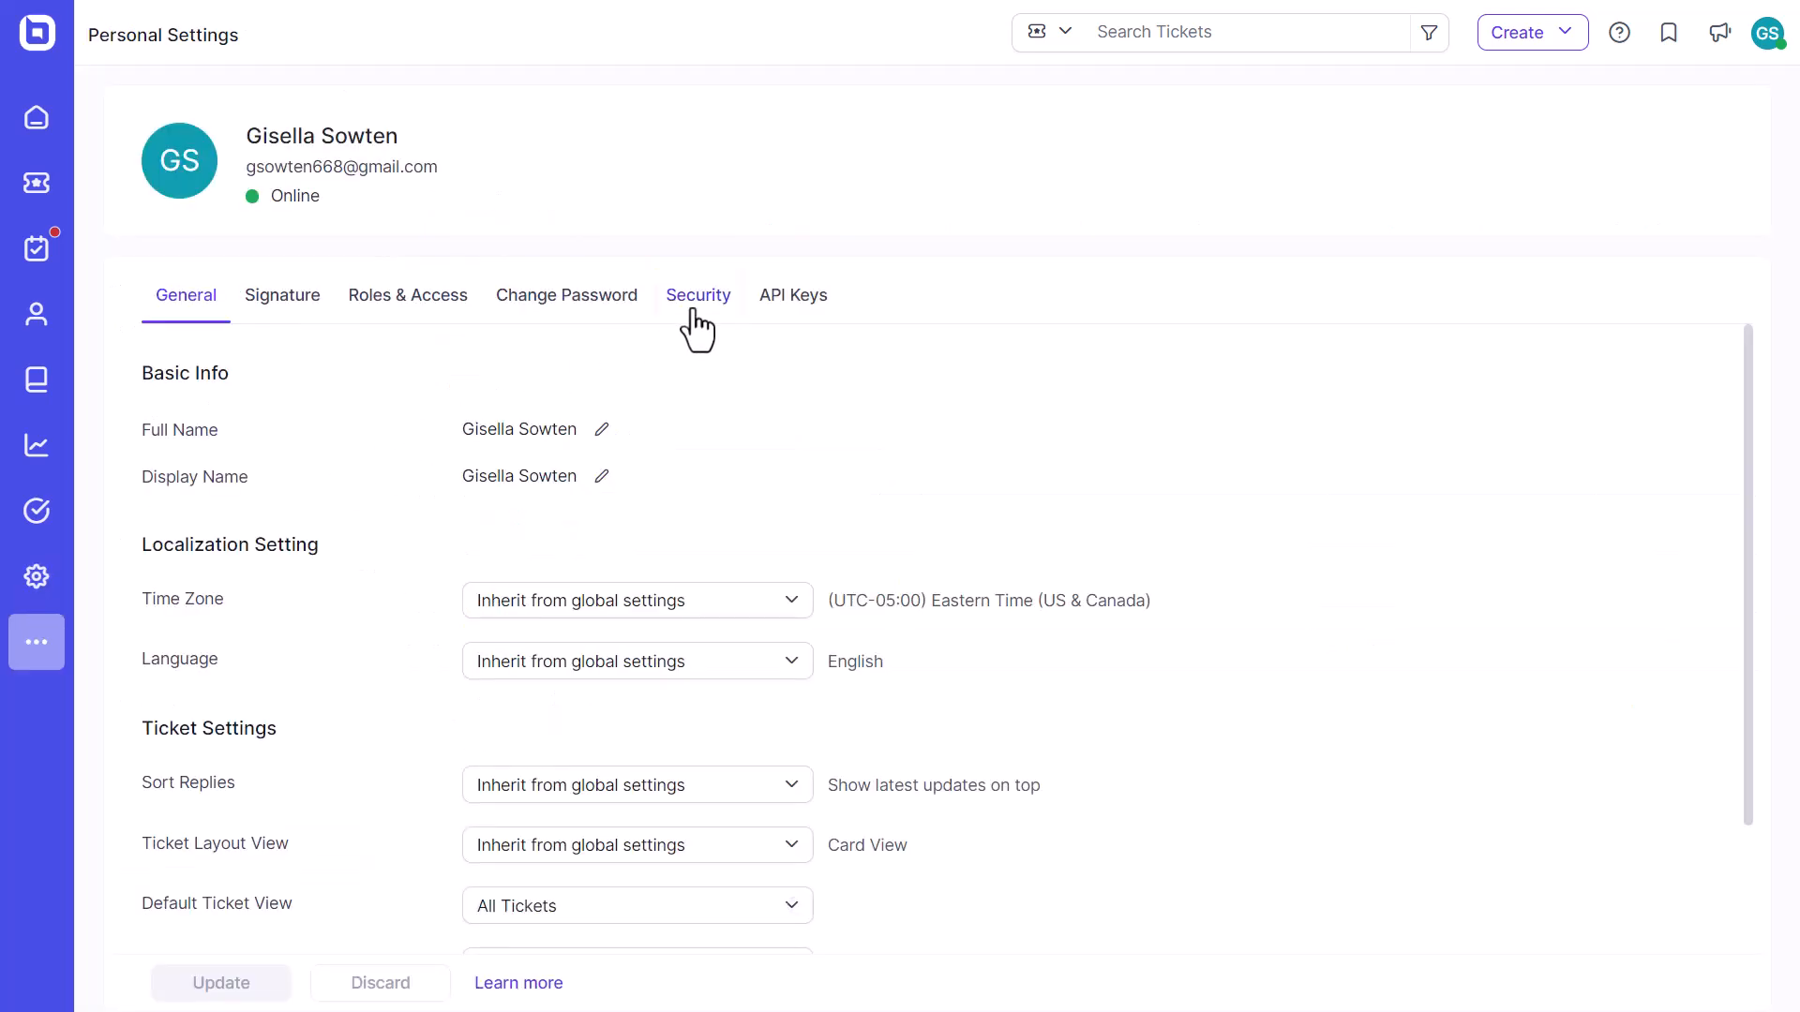
Start enabling two-factor authentication in the personal security settings and continue past the authenticator QR code stage.
click(694, 311)
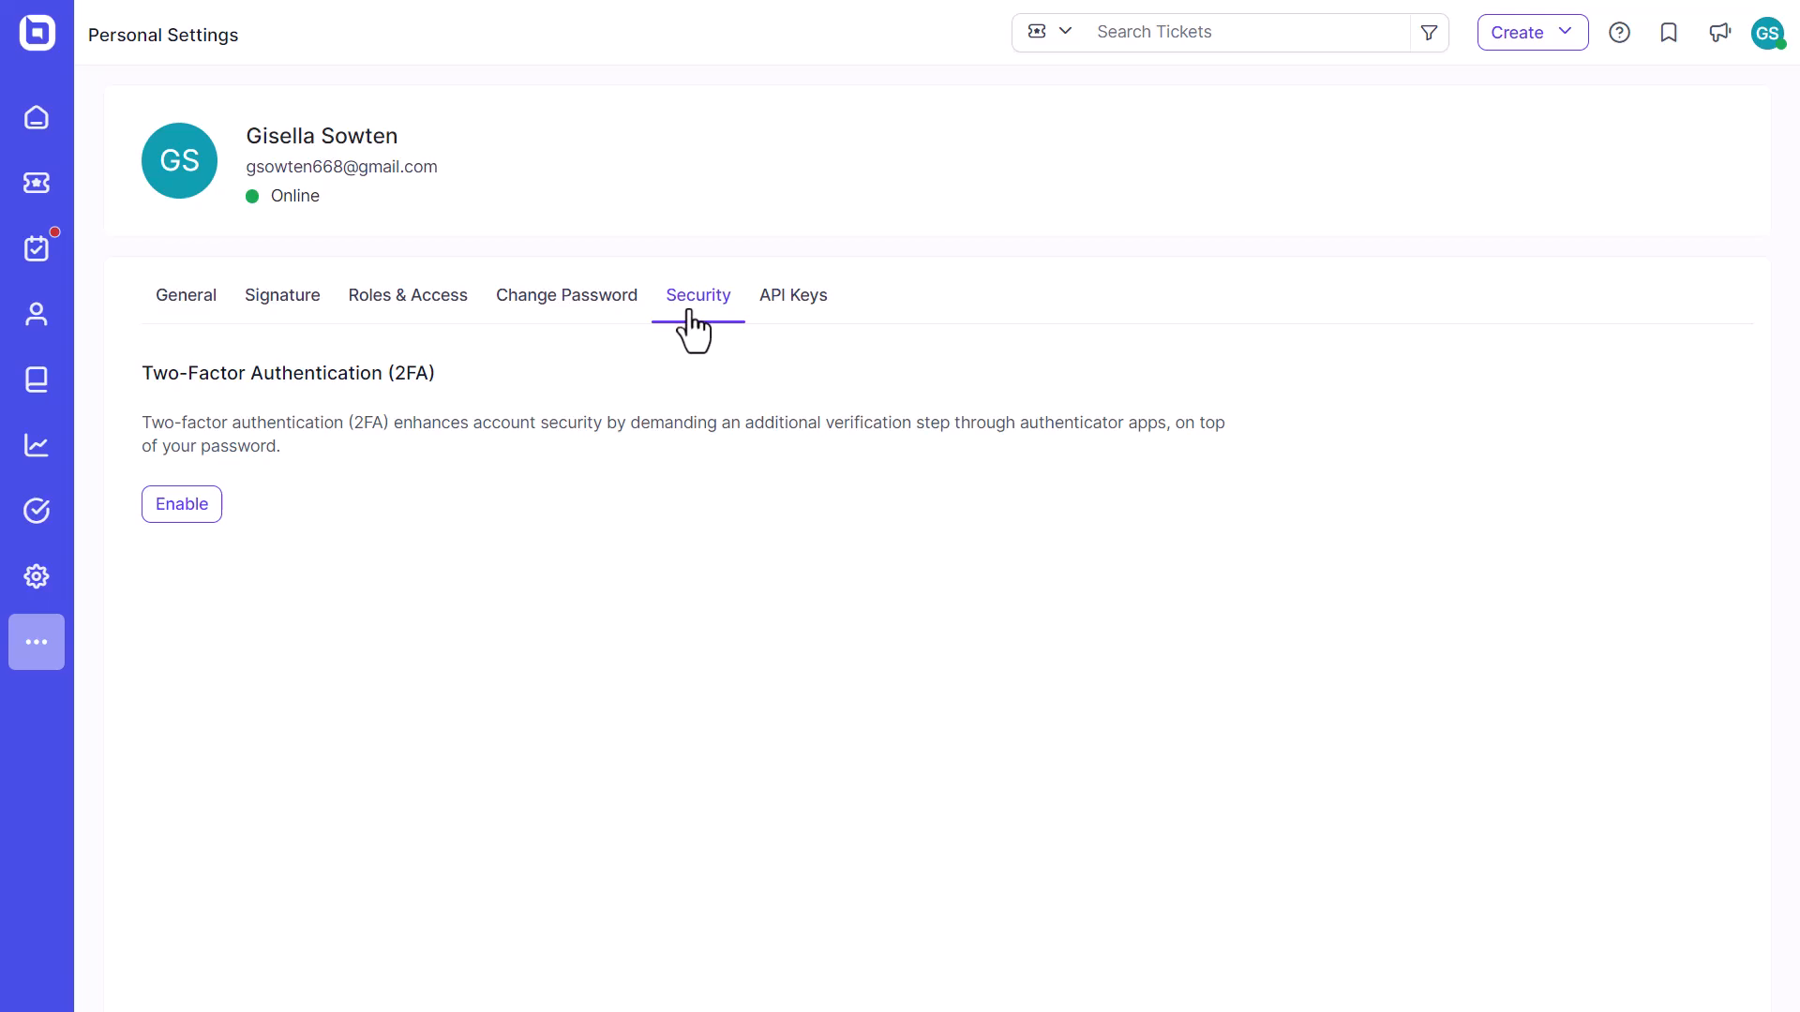
click(205, 513)
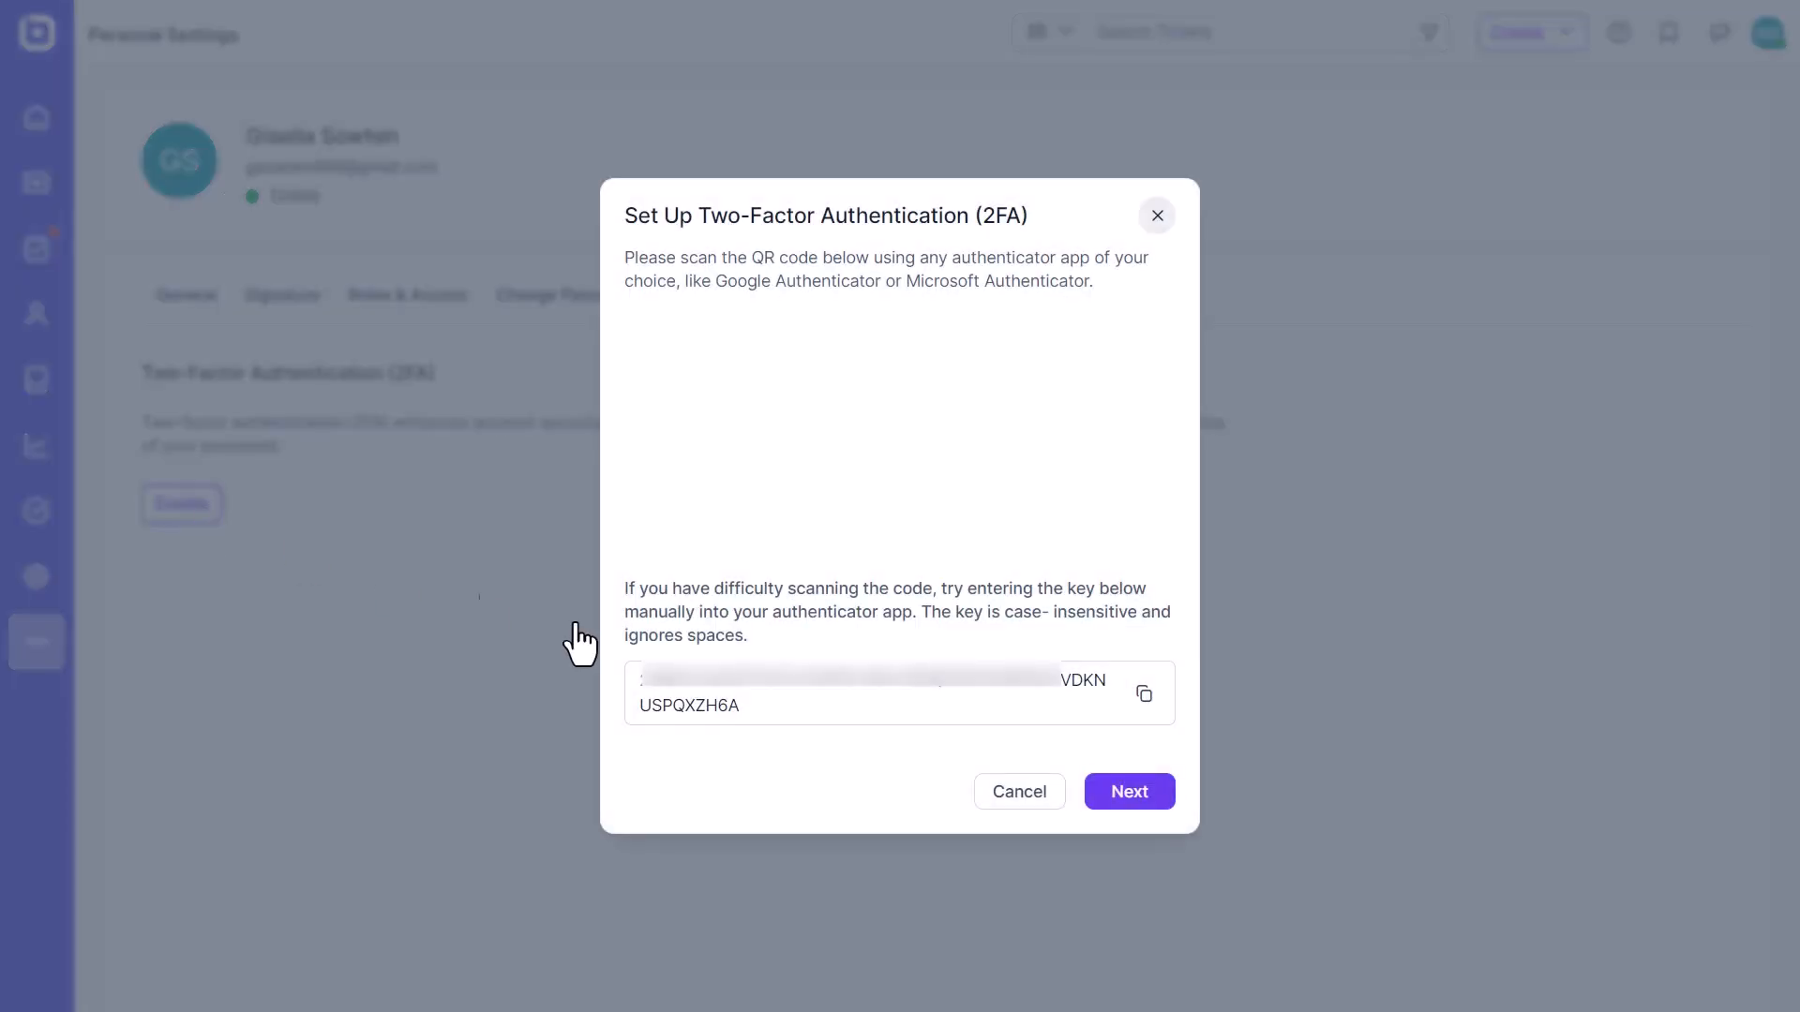
click(1131, 791)
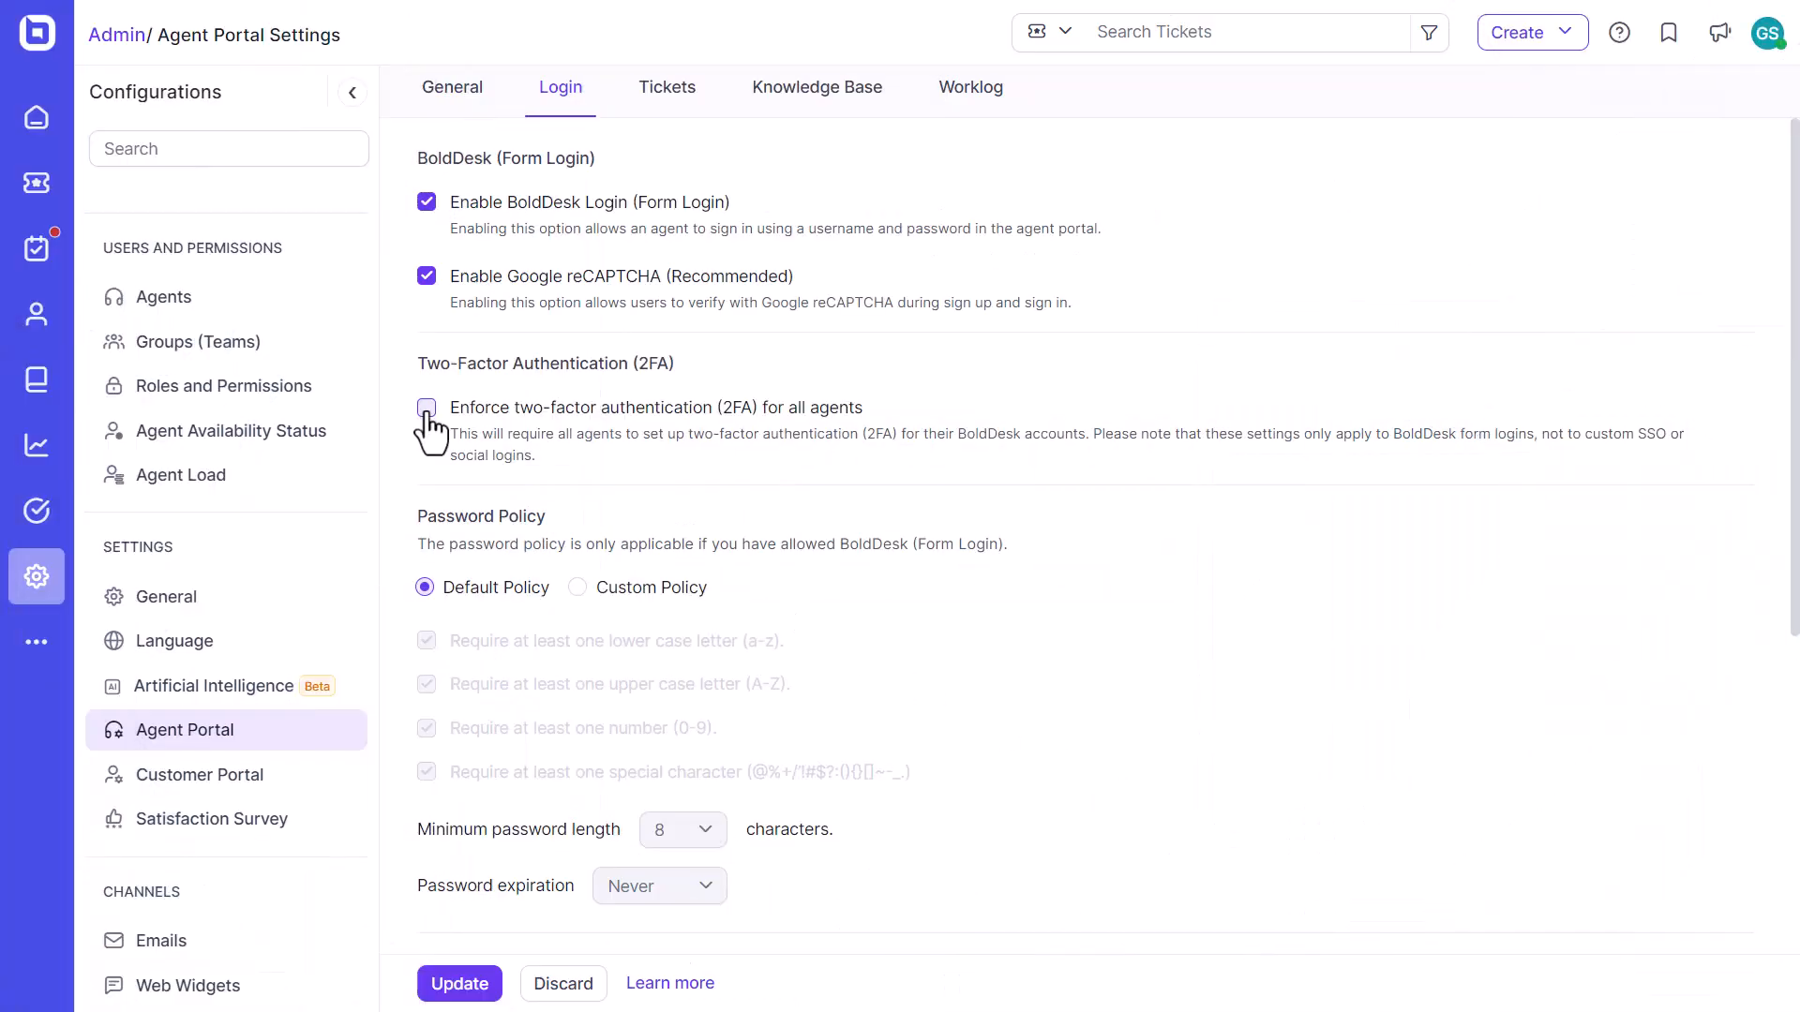
Enforce two-factor authentication (2FA) for all agents in the Agent Portal login settings and save the change.
click(427, 409)
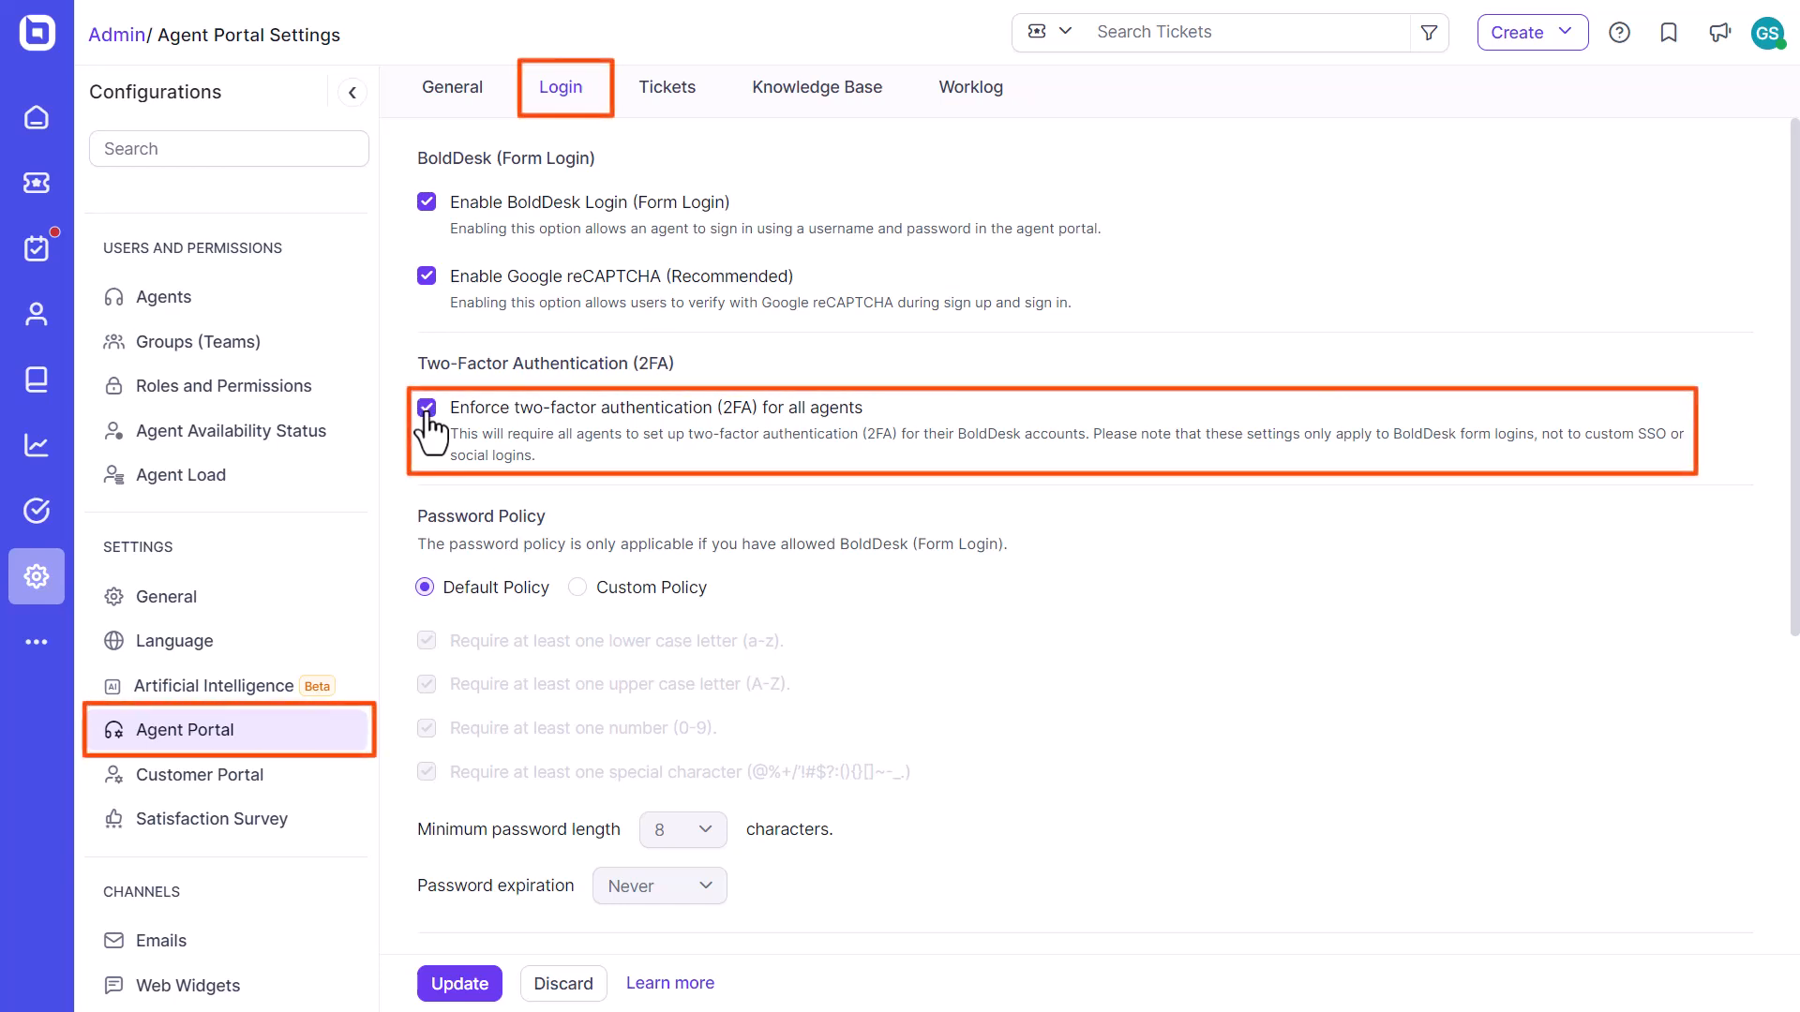
click(460, 984)
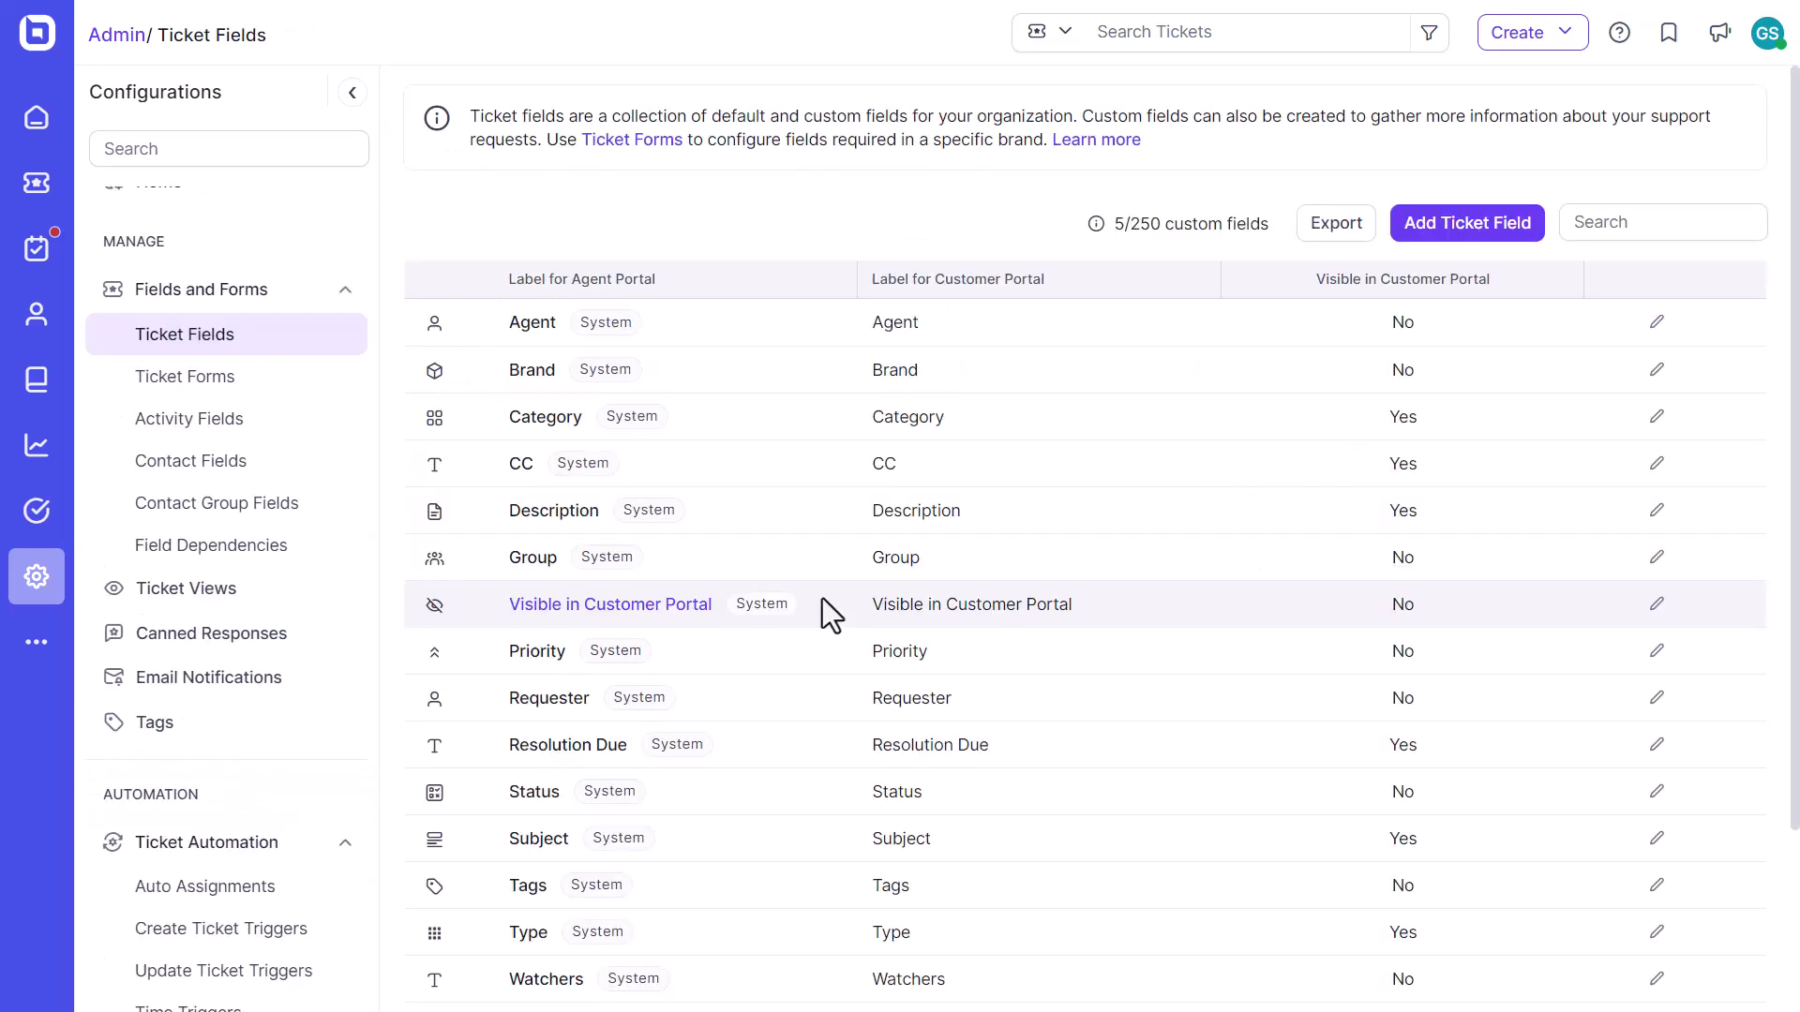
Make the Type ticket field mandatory for any status change in the agent portal and save the field.
click(665, 932)
scroll(801, 694, down, 6)
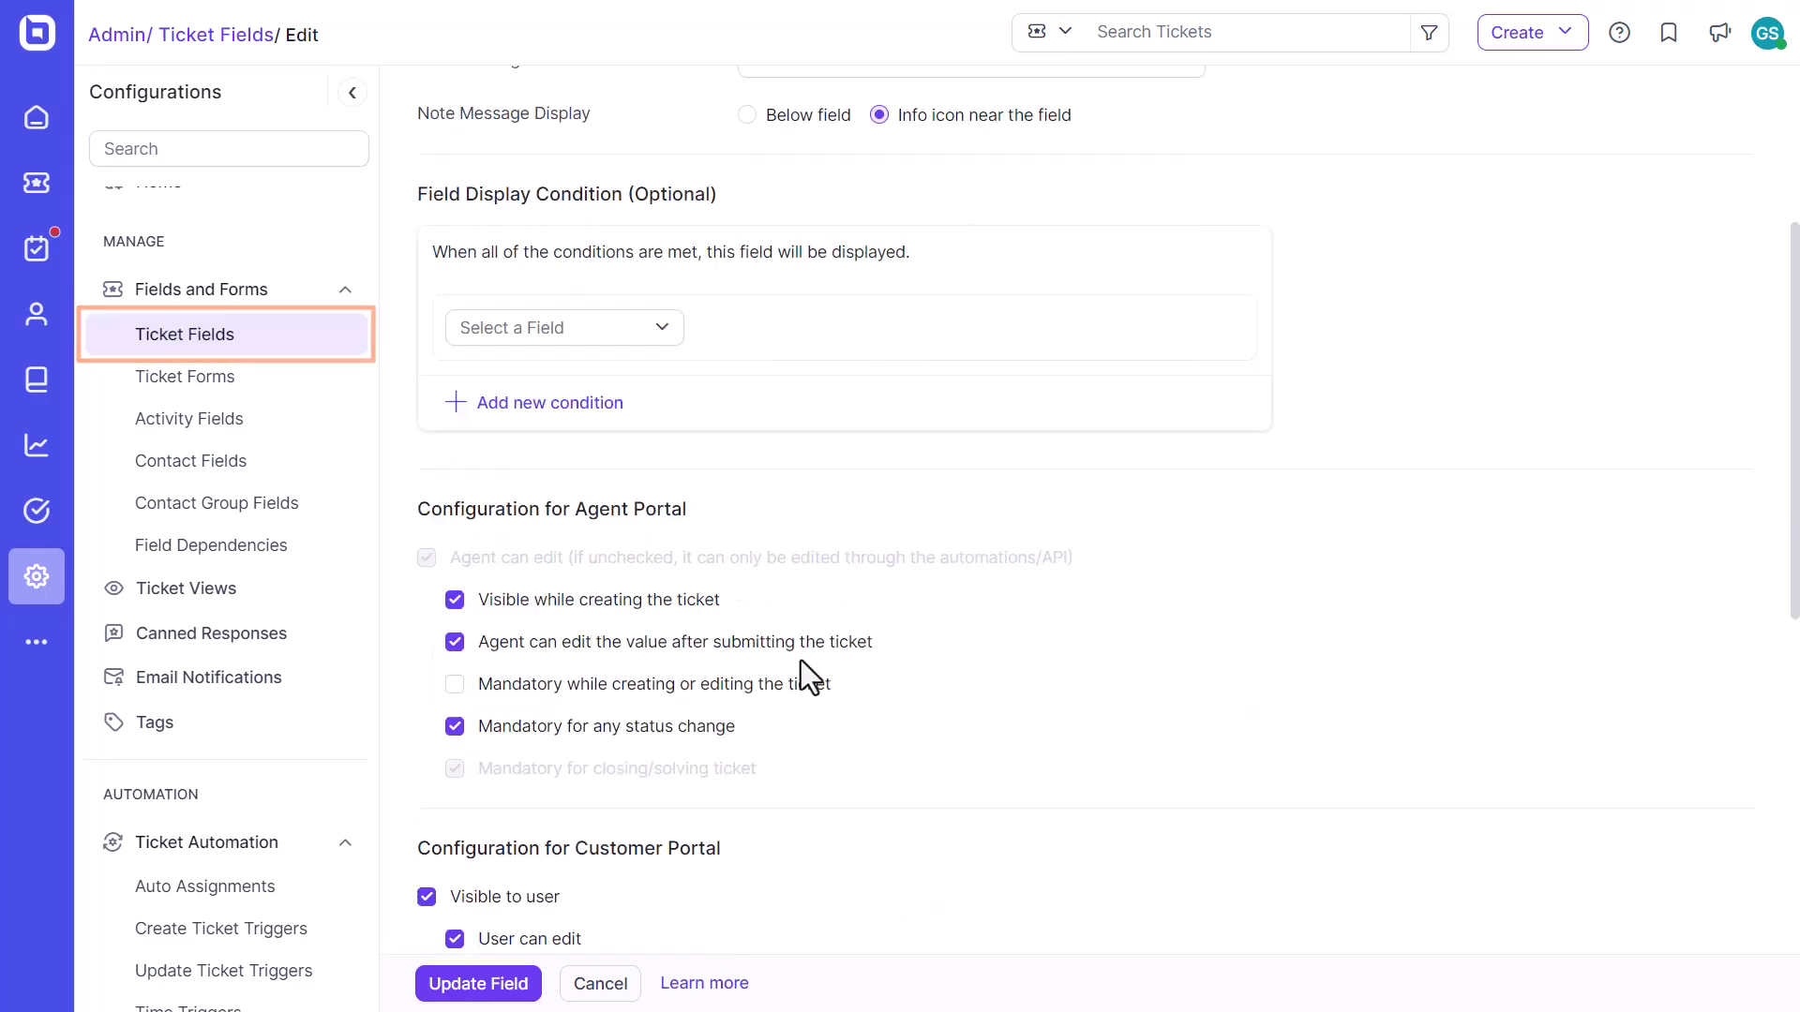
click(454, 493)
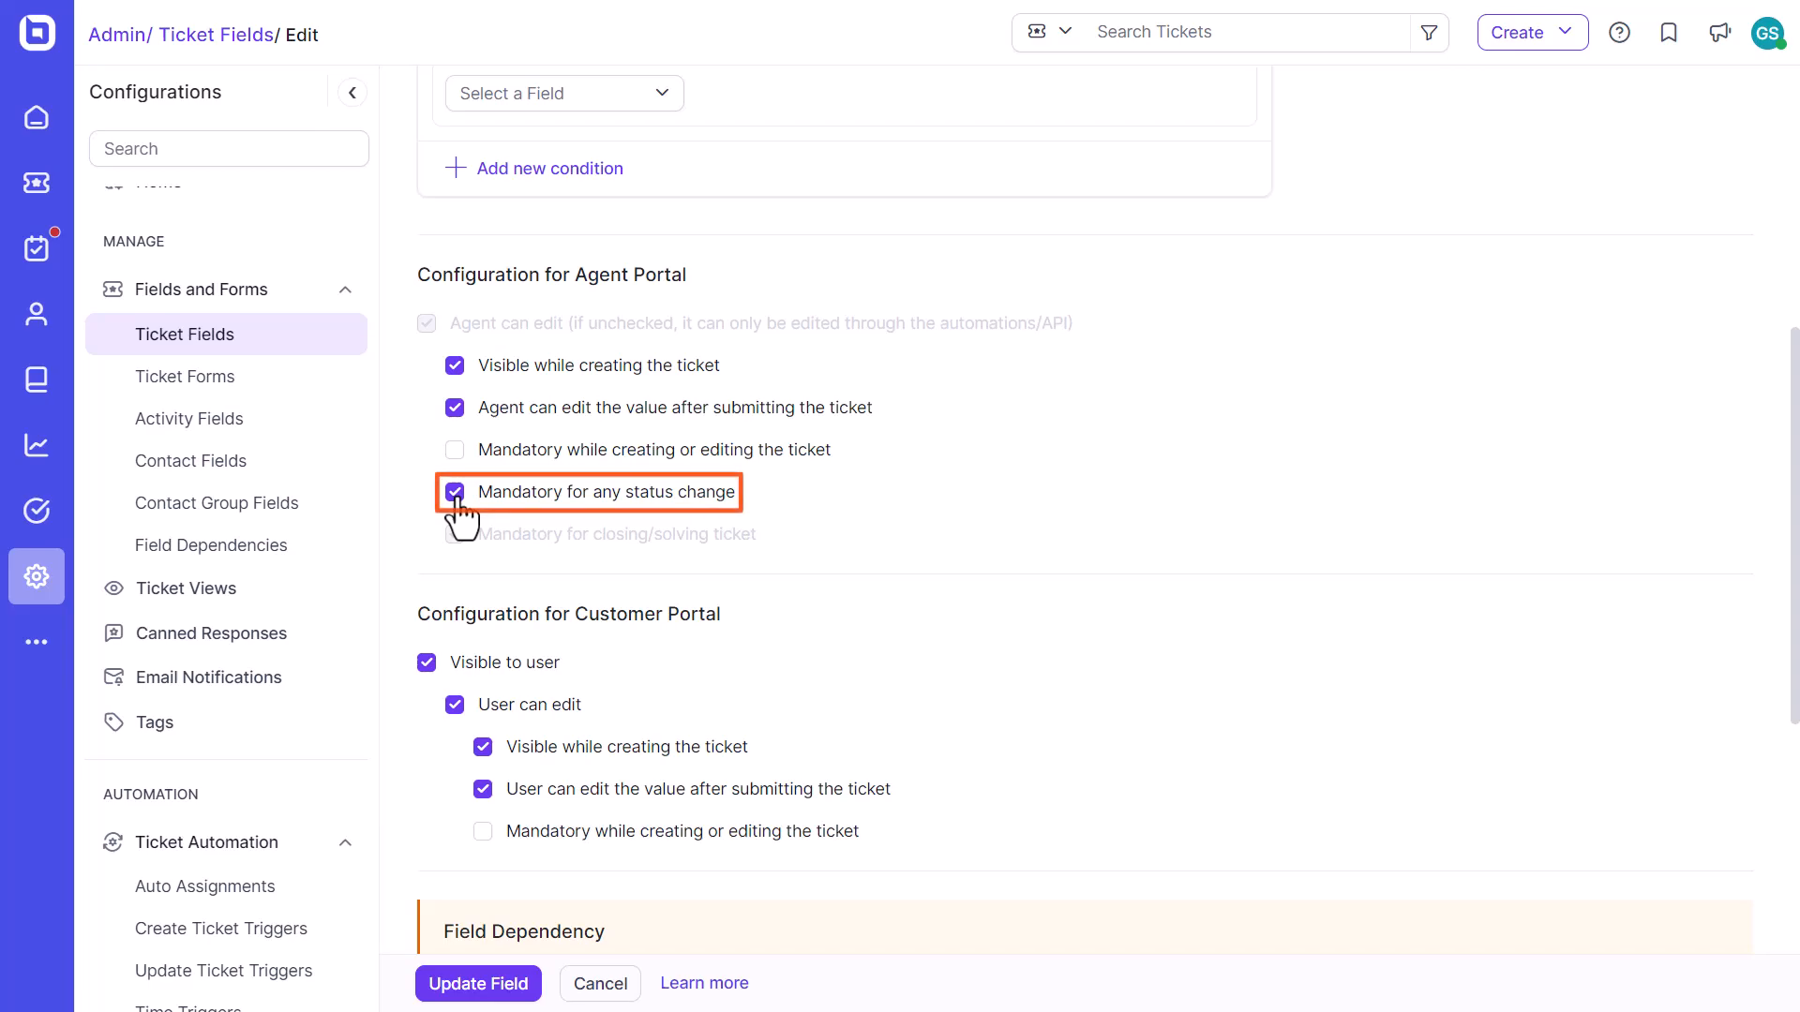
click(478, 983)
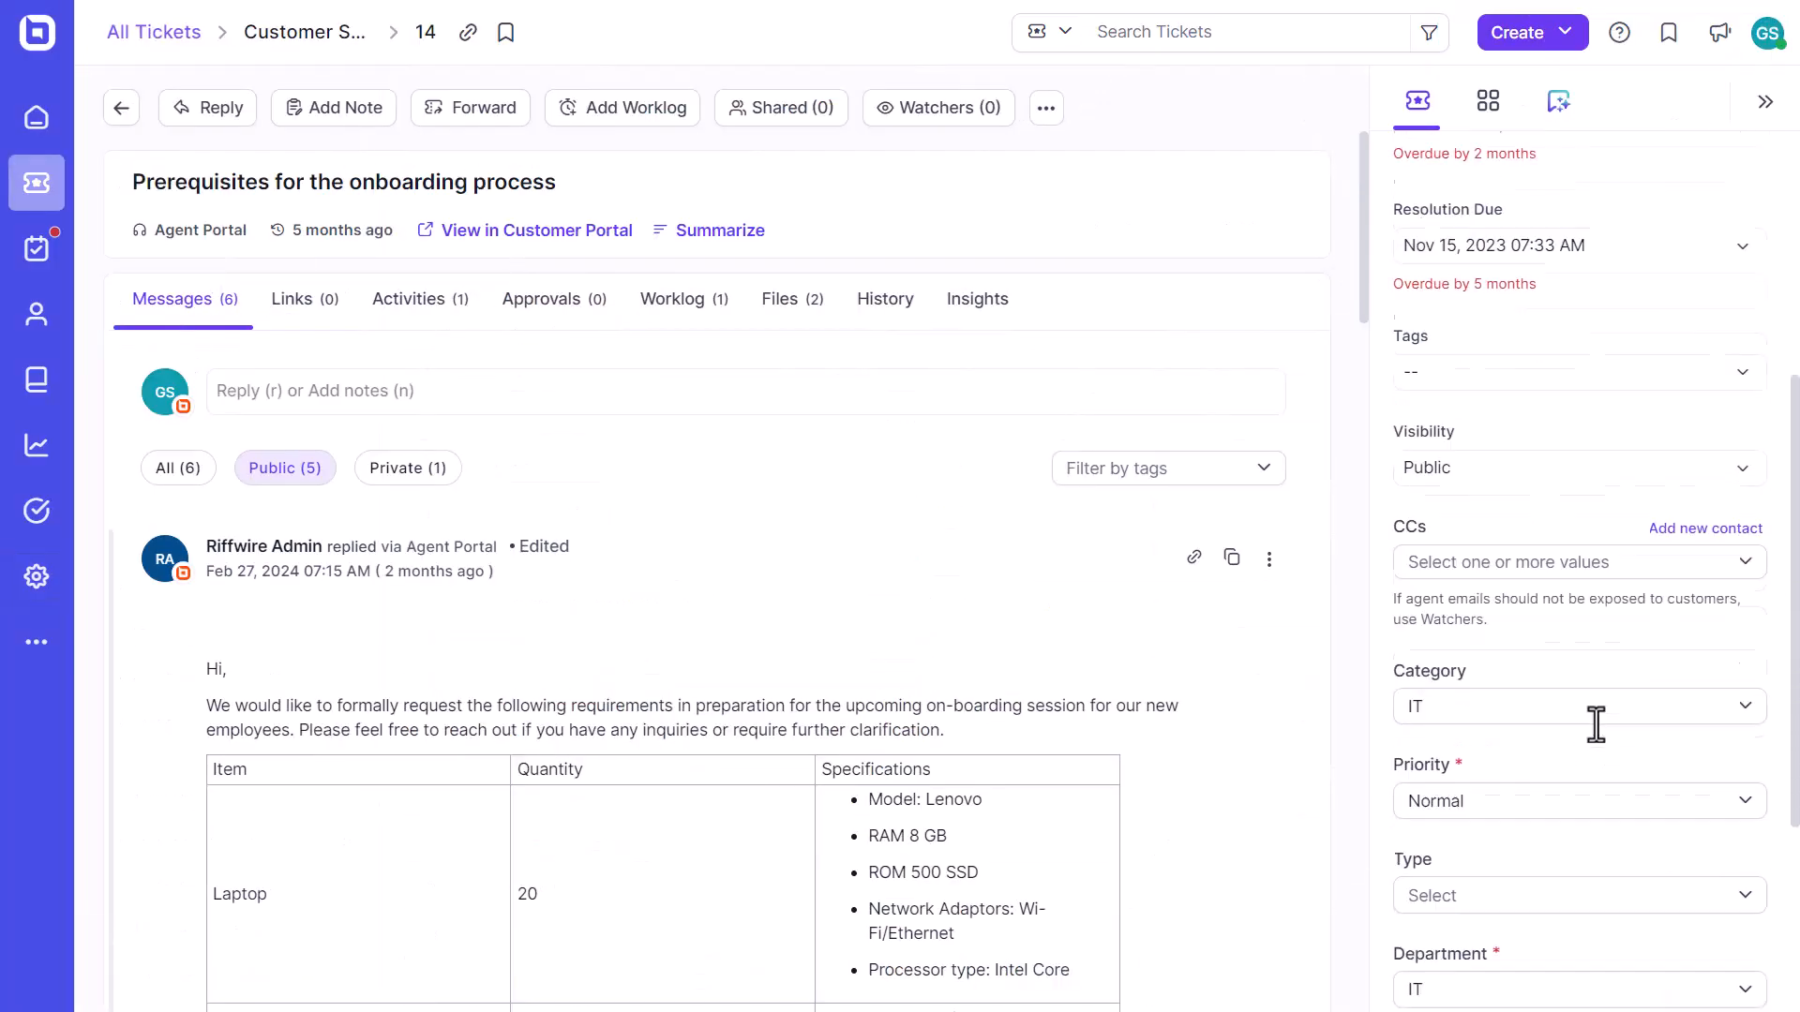
Set the onboarding prerequisites ticket's status to On Hold and its type to Query, and save the ticket.
scroll(1597, 703, down, 3)
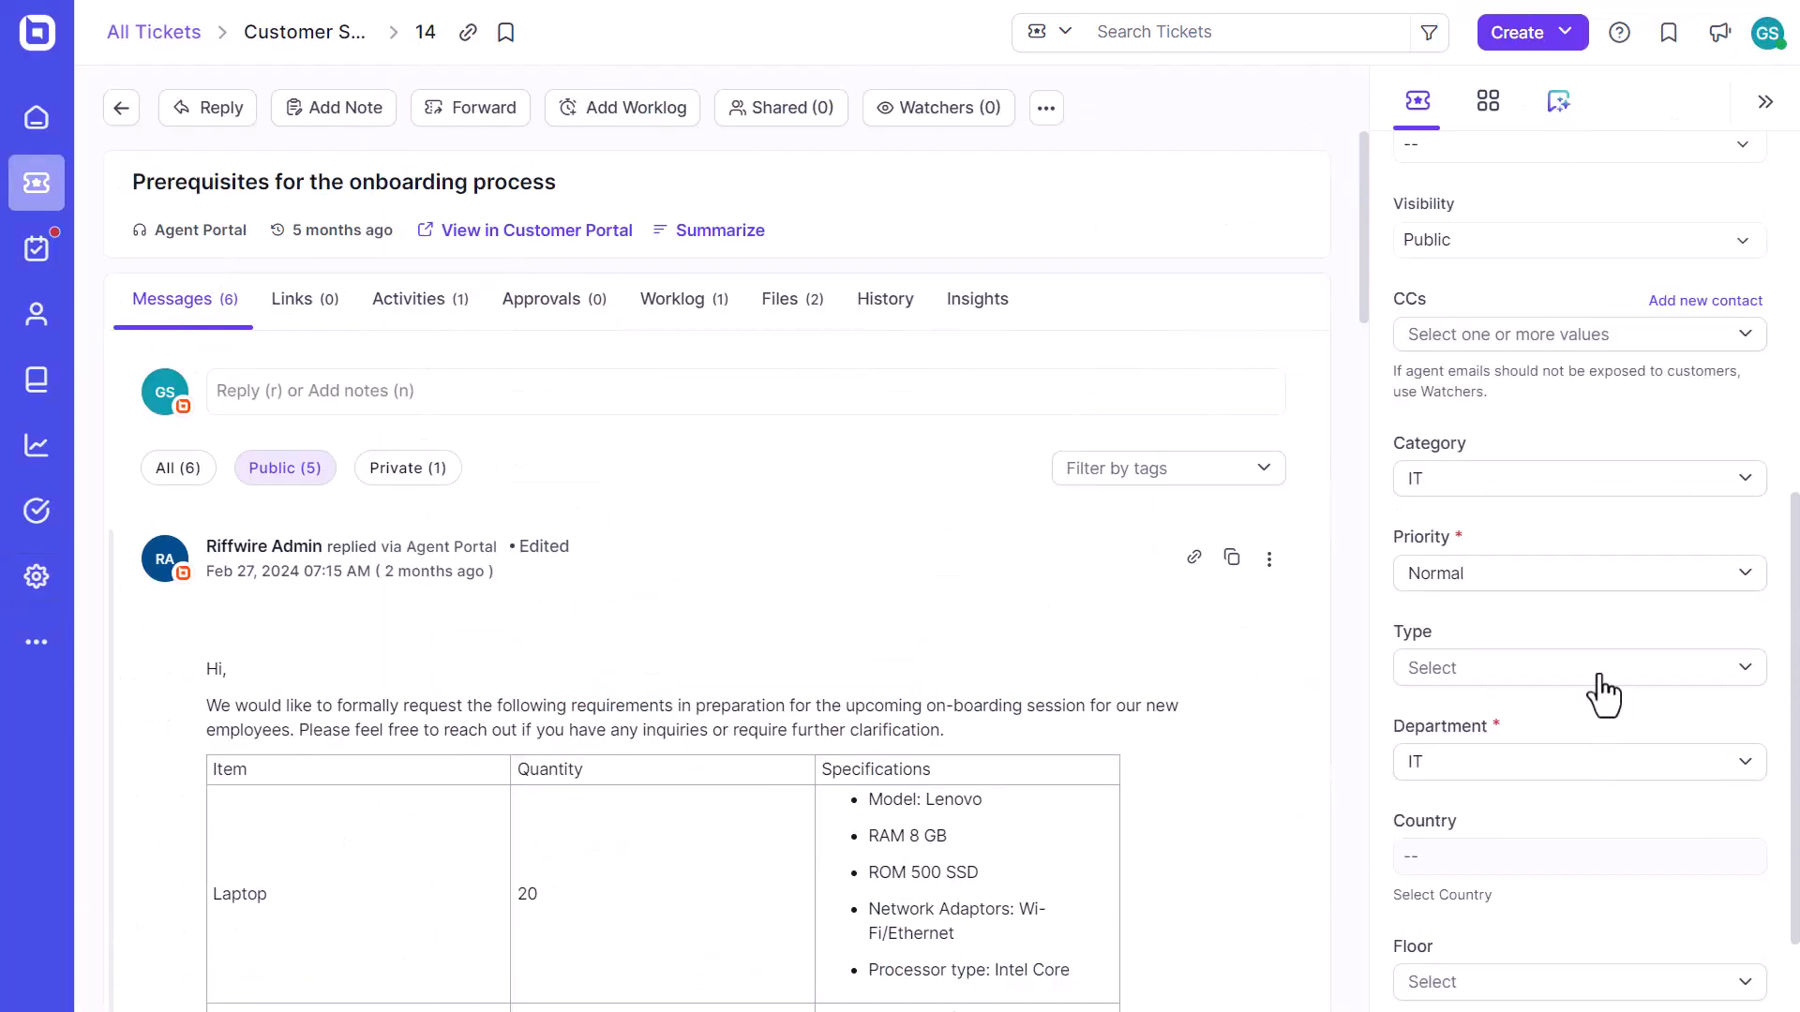
scroll(1538, 521, up, 7)
click(1532, 357)
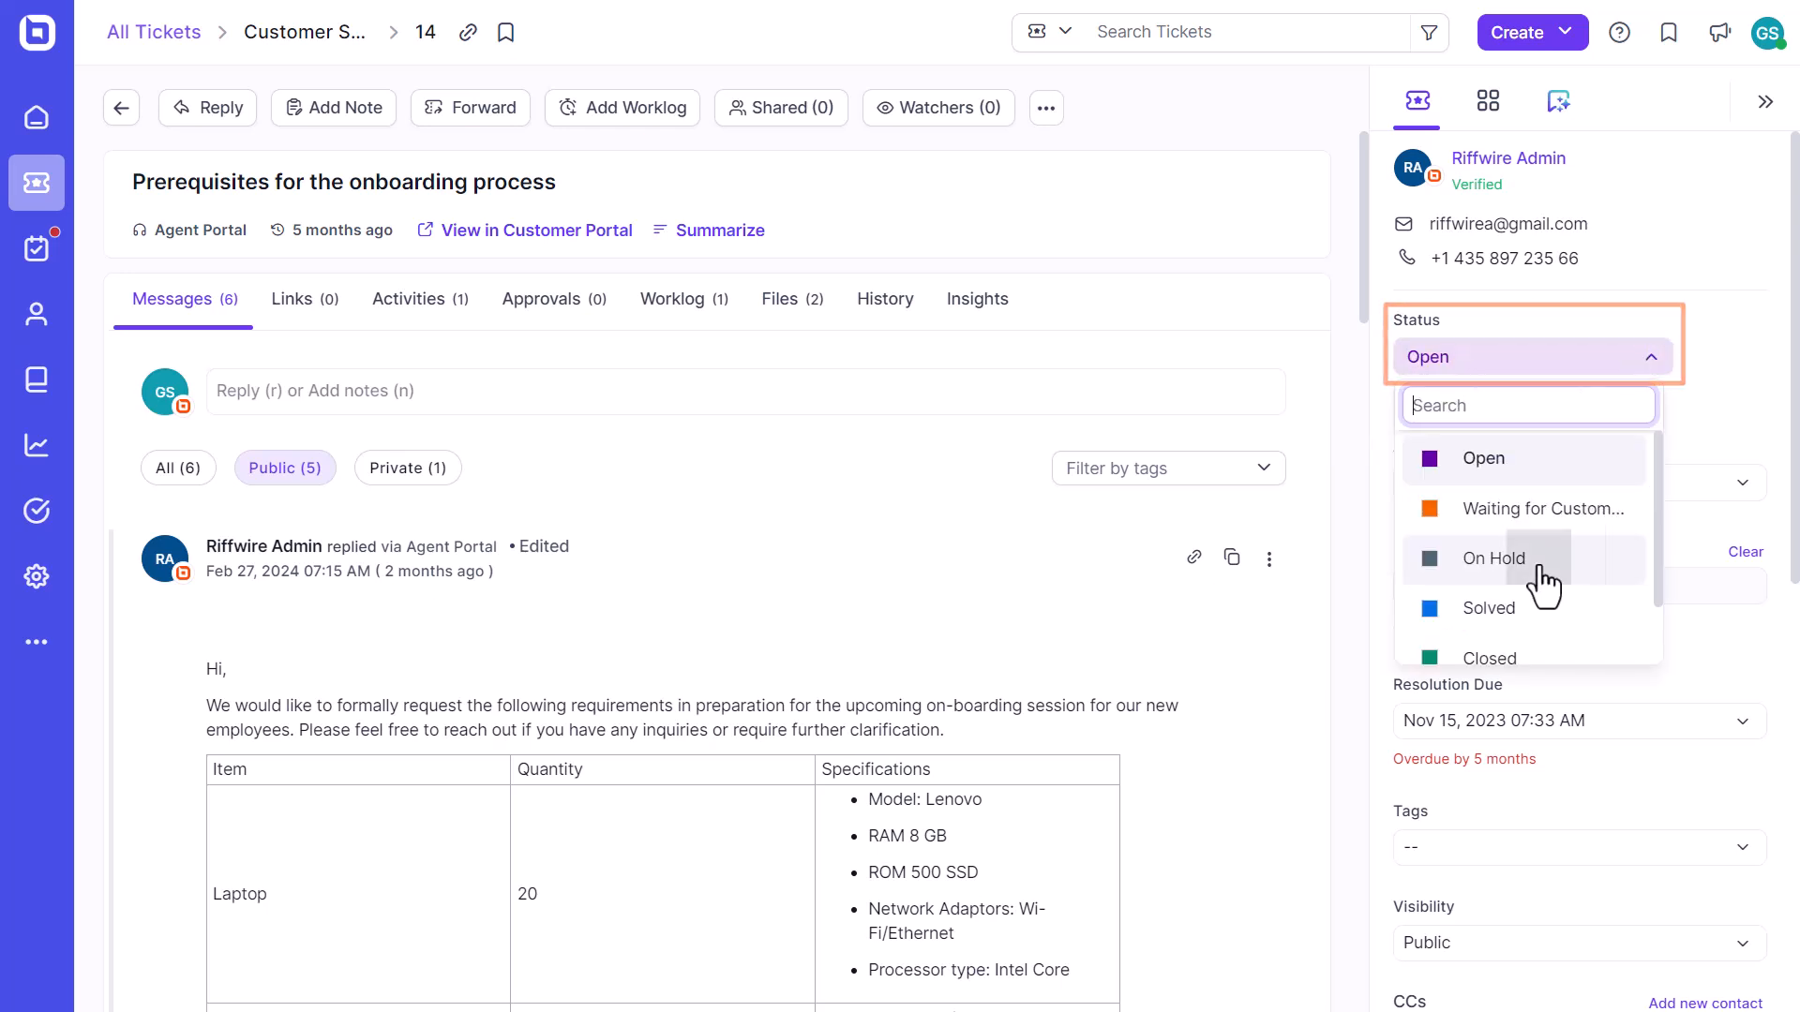
click(1537, 562)
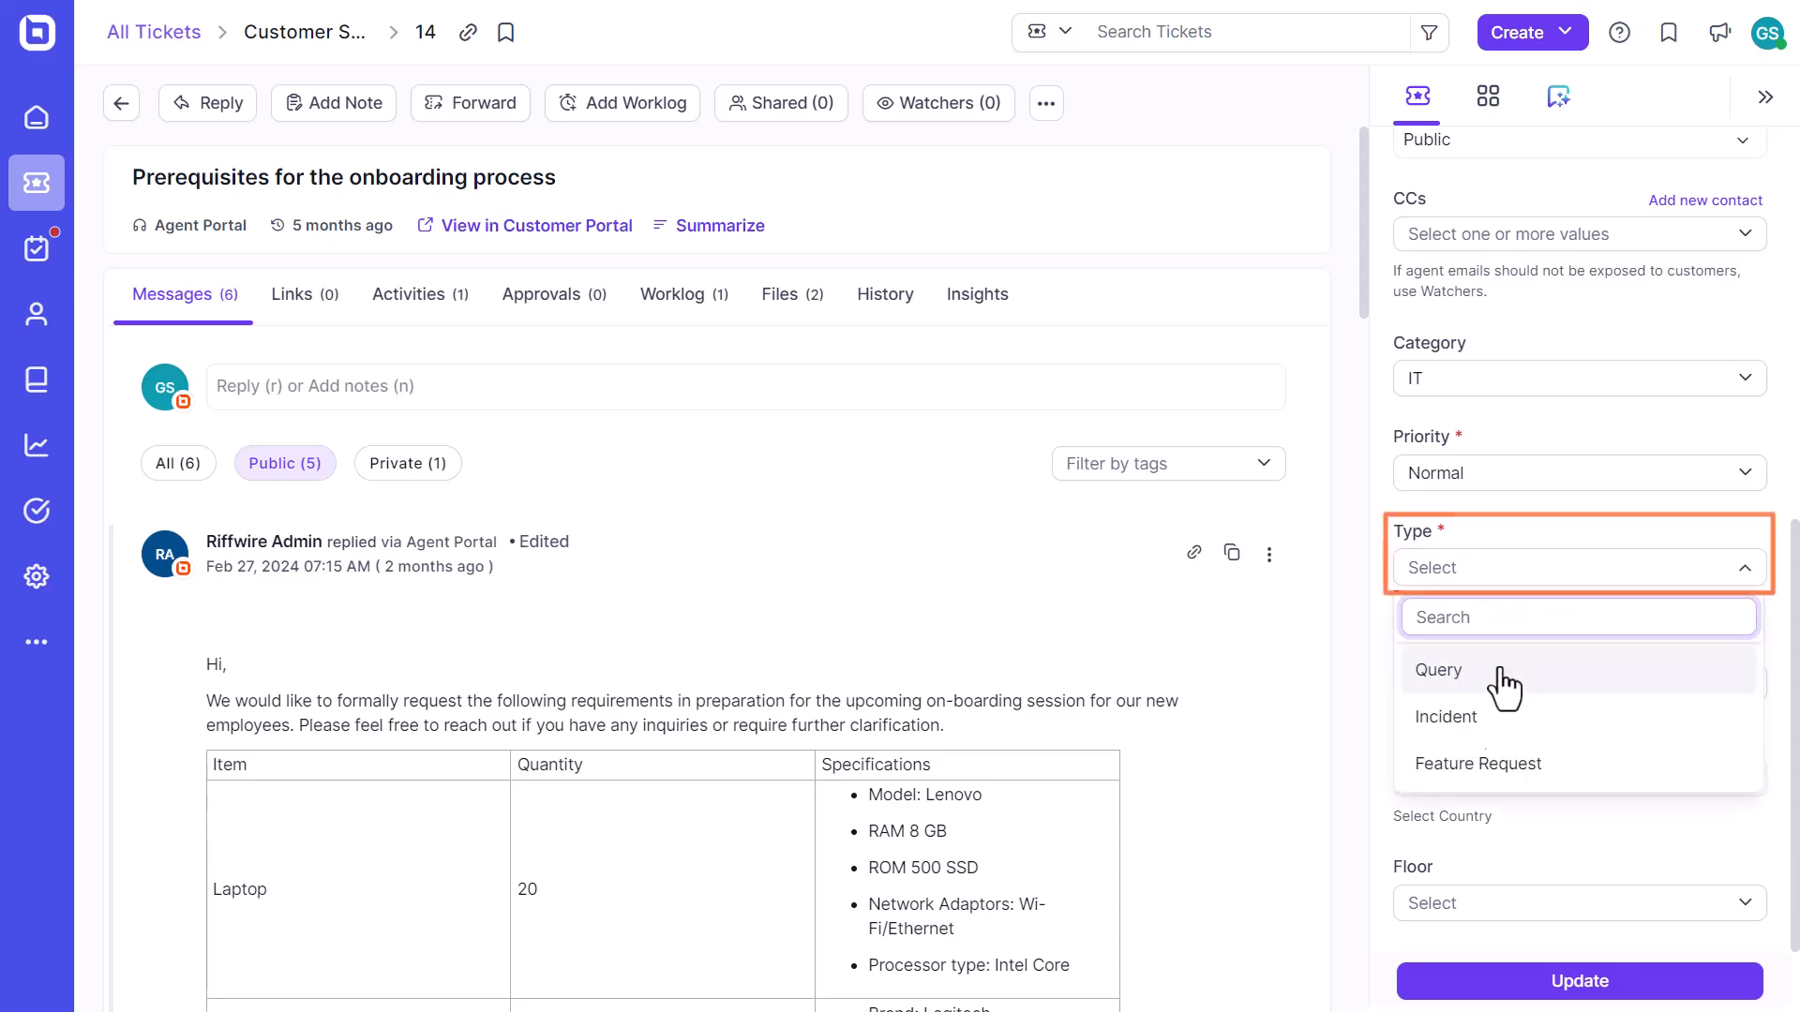
click(1505, 675)
click(1593, 978)
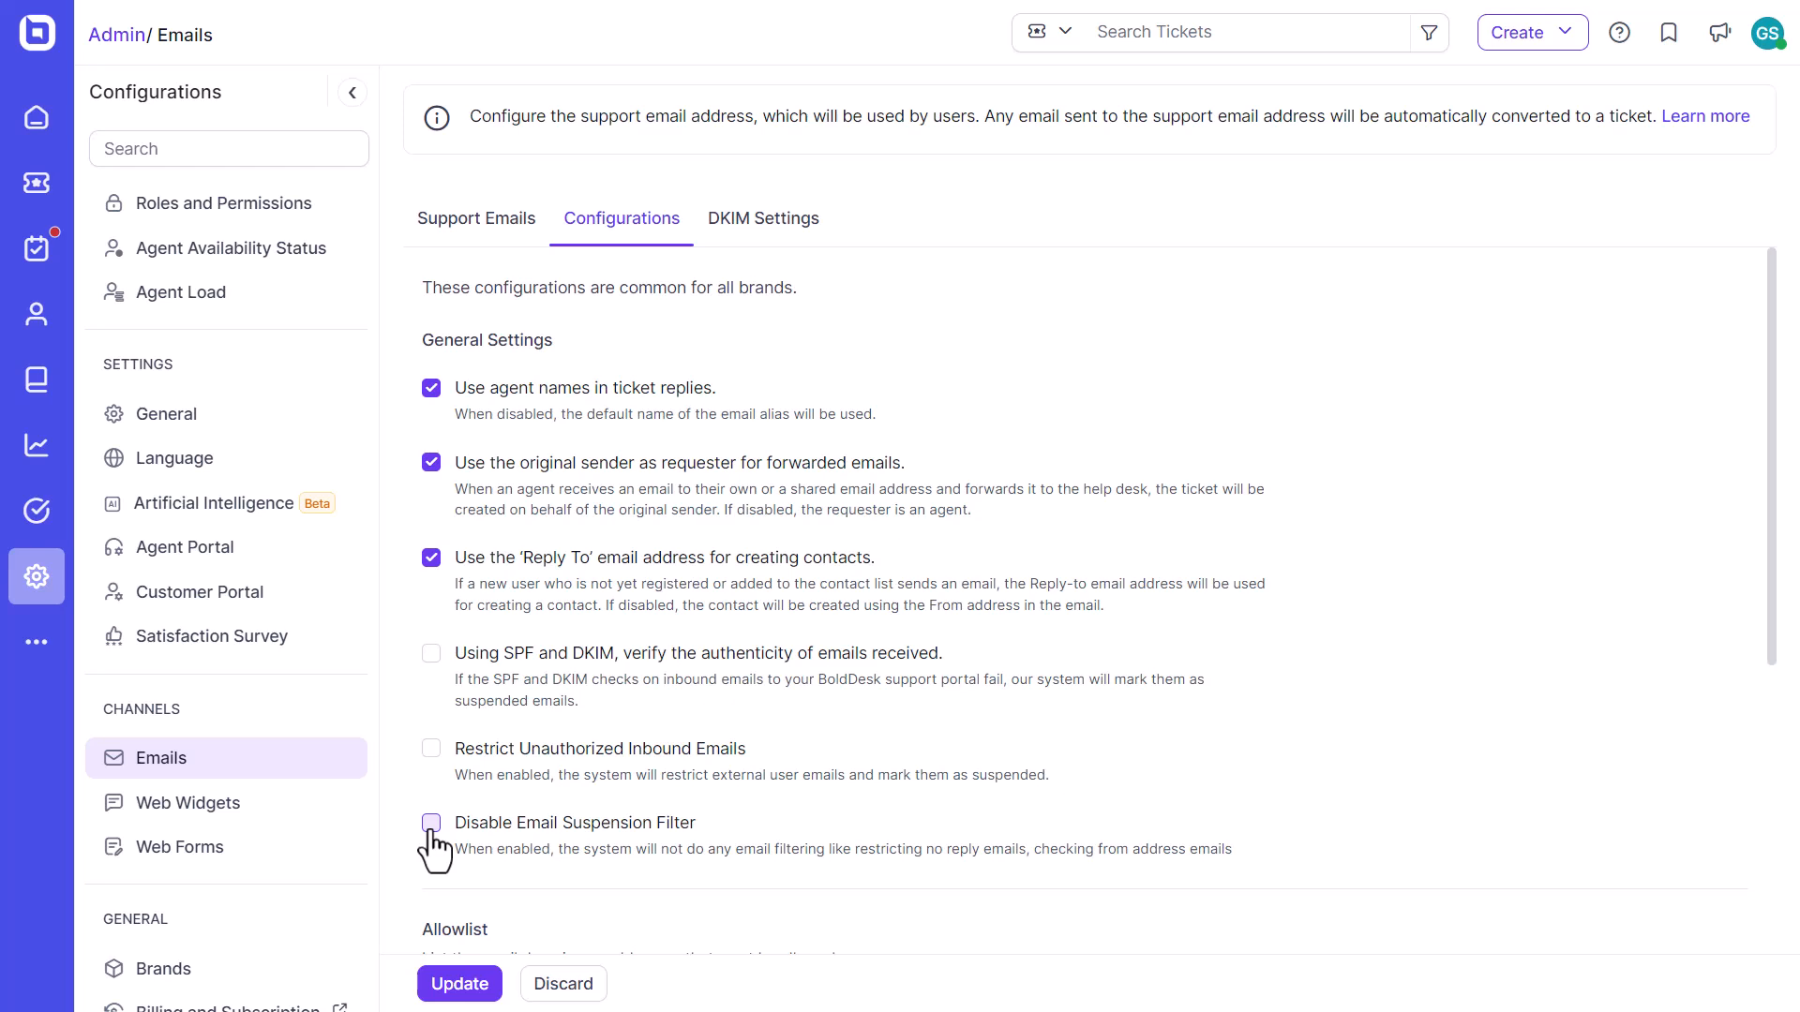
Turn on the Disable Email Suspension Filter option in the email configurations and save the settings.
click(431, 824)
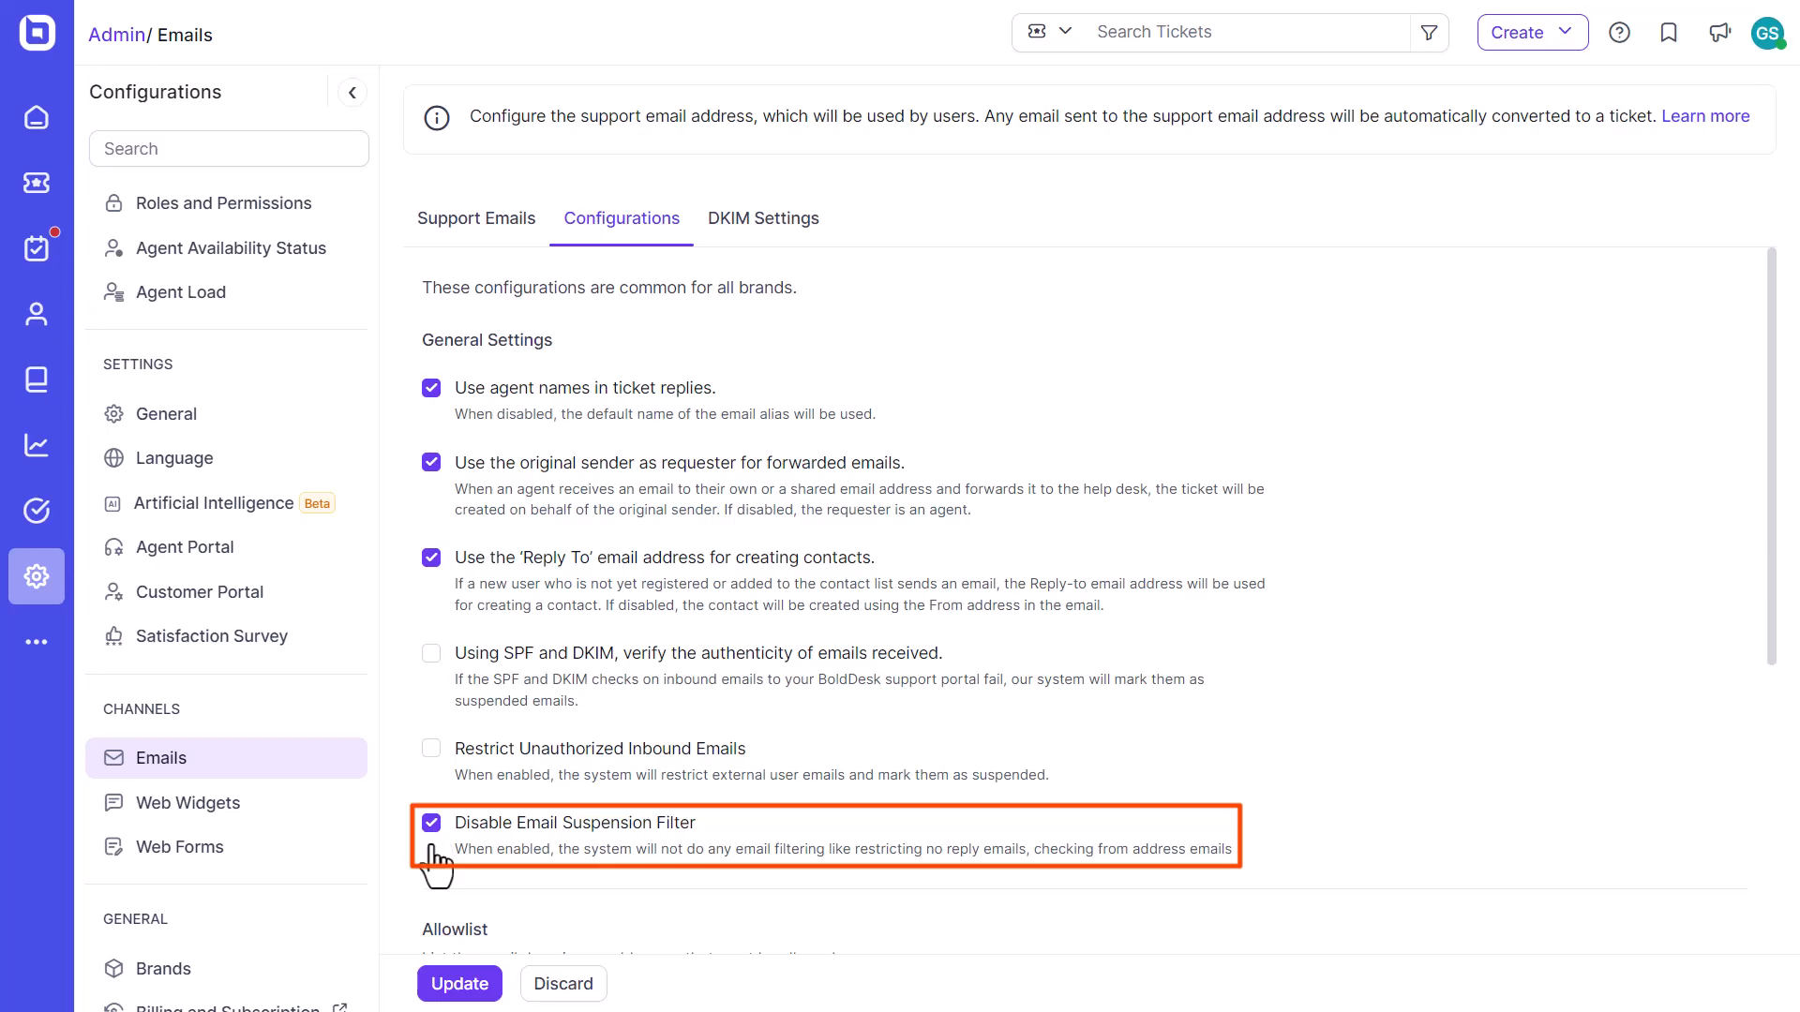
click(448, 983)
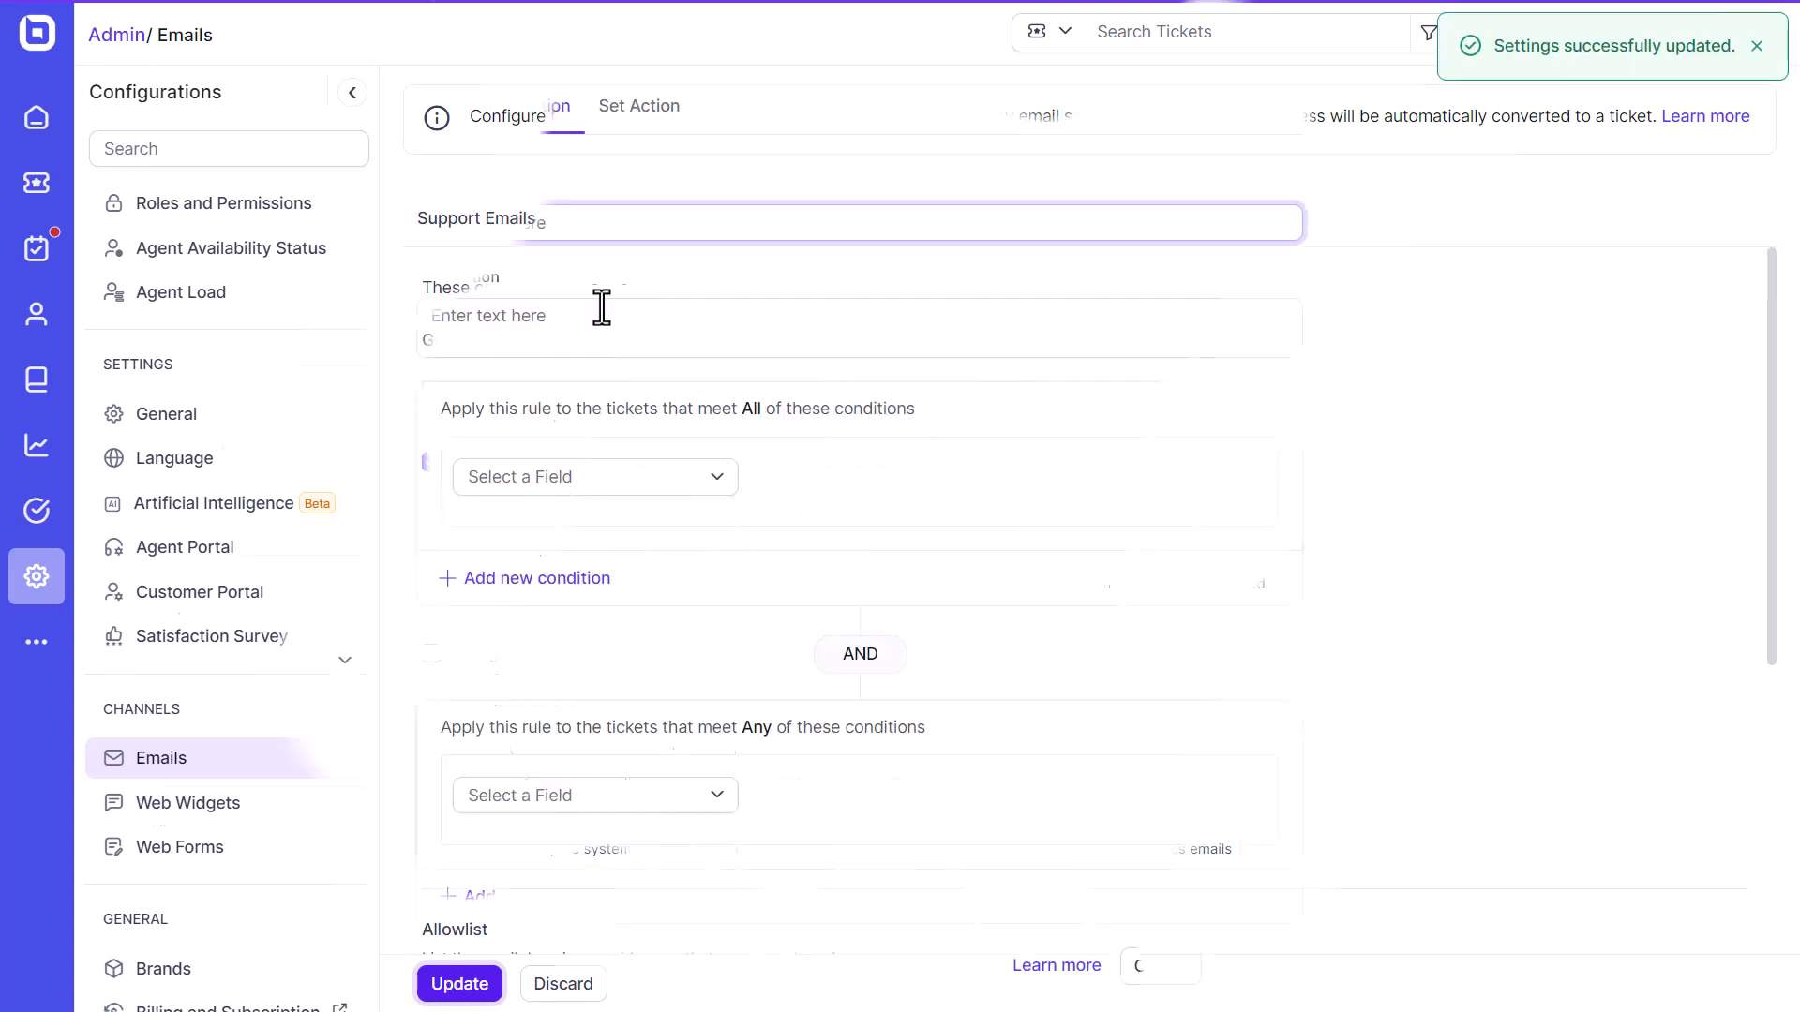
Choose Add Private Note as the create ticket trigger's action and open the placeholders for the note.
click(1251, 975)
click(622, 232)
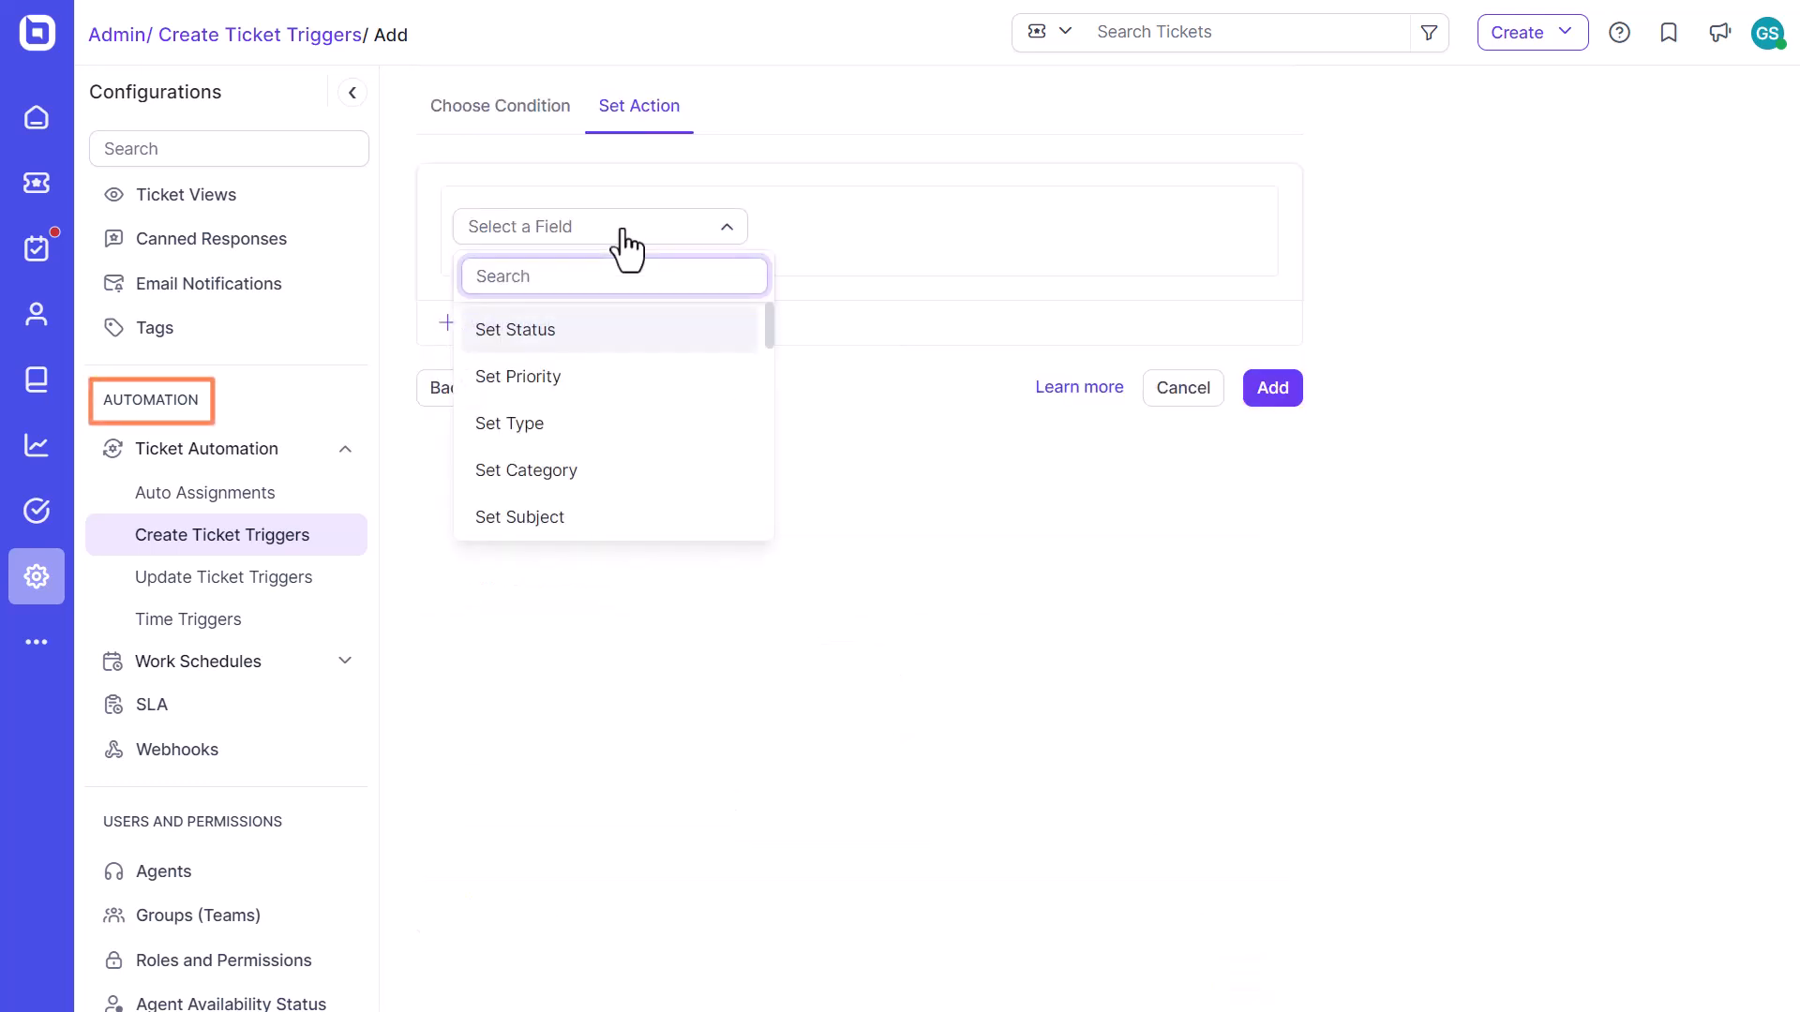
text(add p)
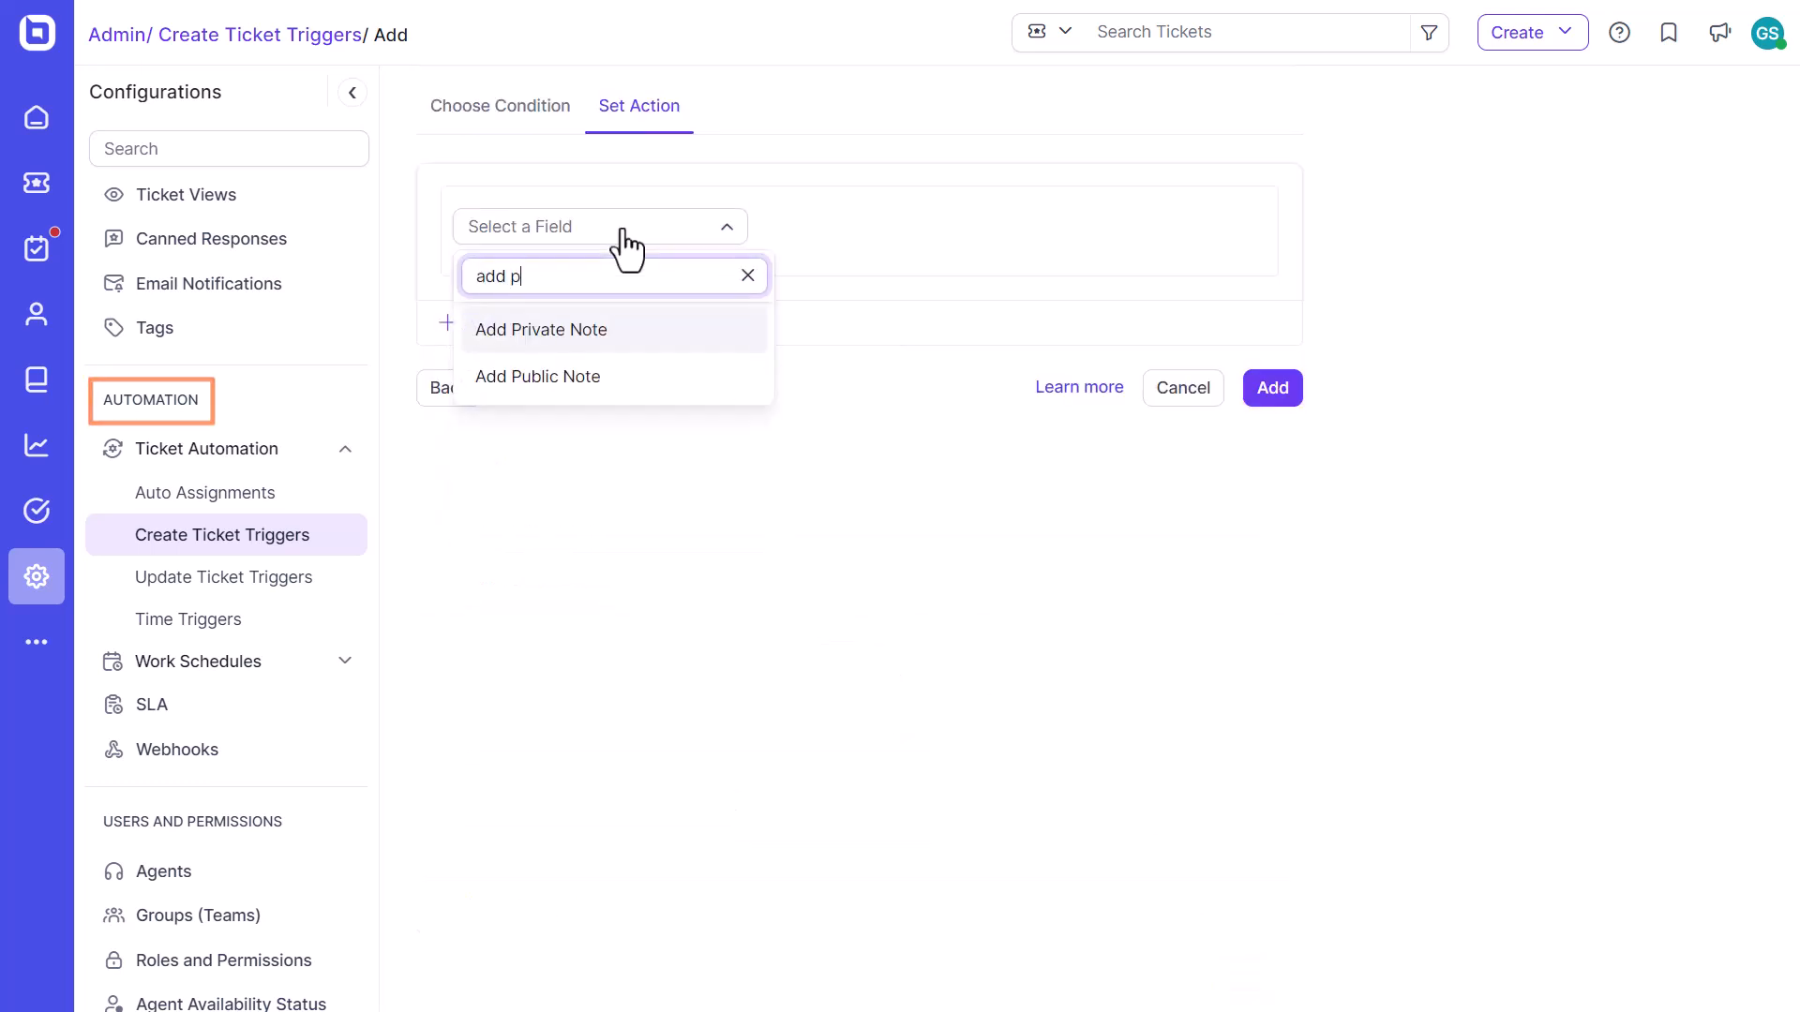
key(Return)
click(1189, 274)
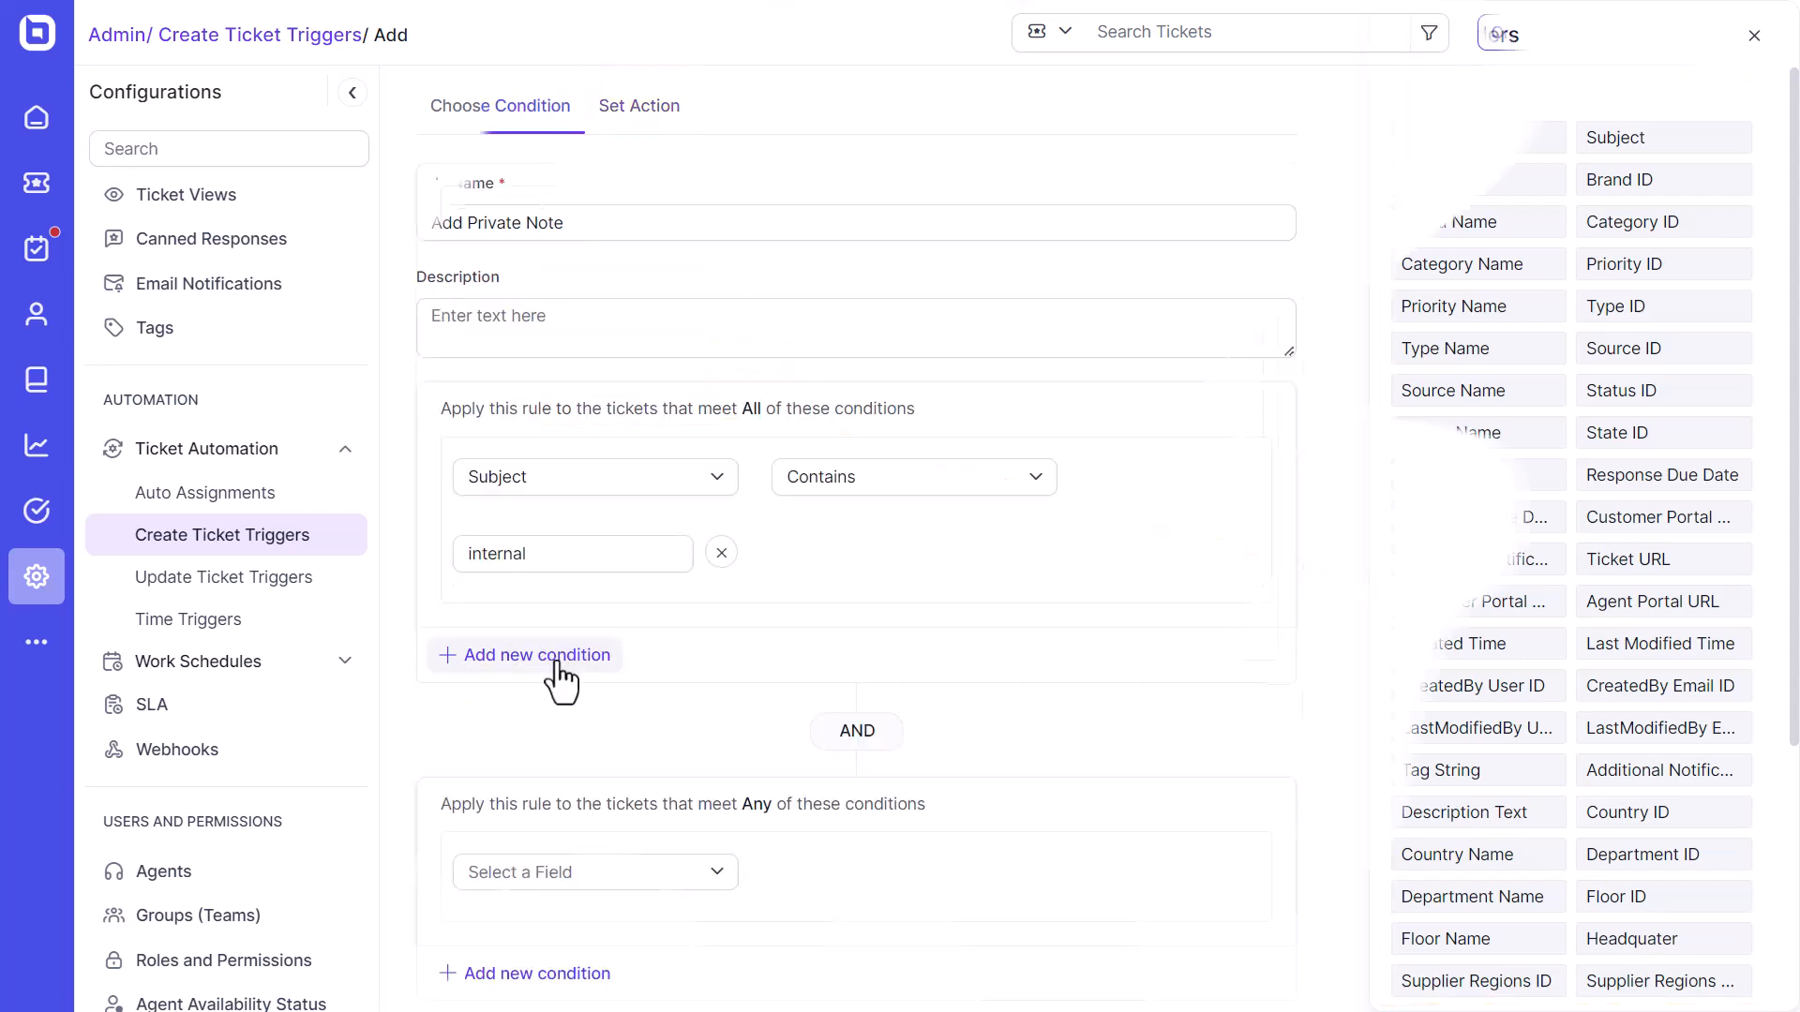
Add a second All condition to the create ticket trigger requiring that Agent Language Is Chinese.
click(563, 658)
click(557, 648)
text(lang)
click(600, 784)
click(619, 719)
click(511, 494)
scroll(750, 562, down, 3)
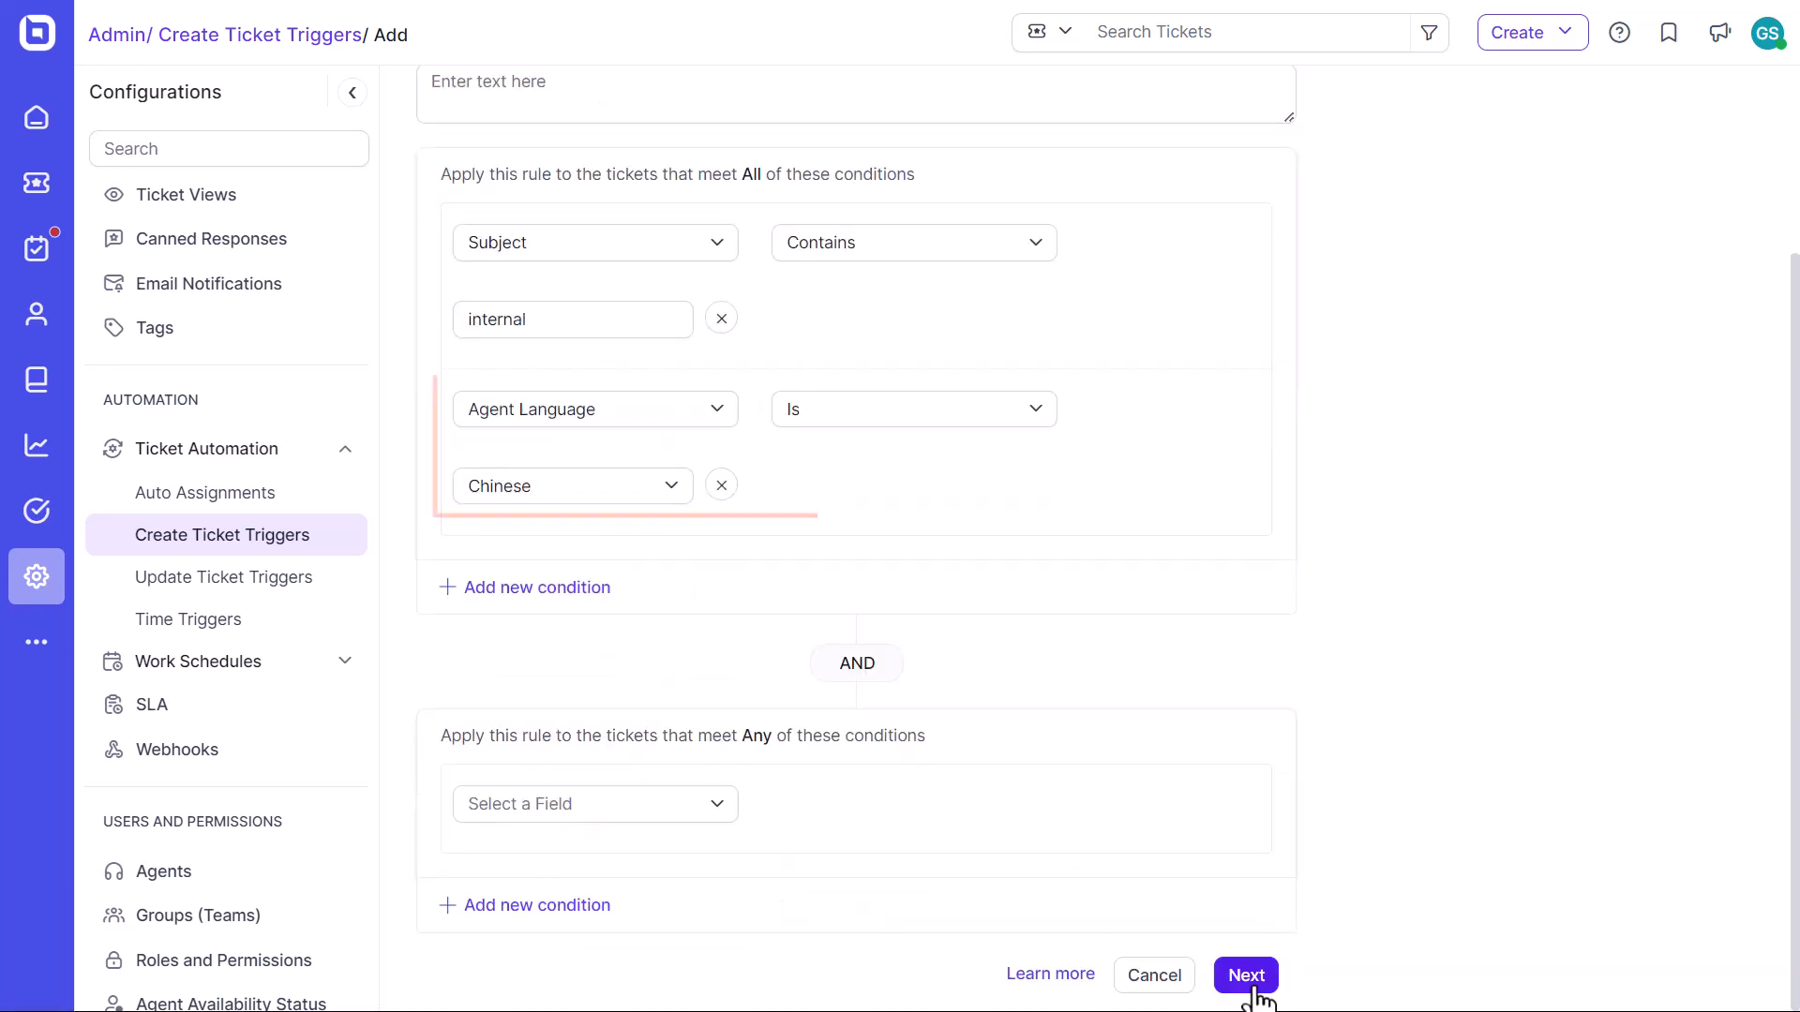
Set the create ticket trigger's action to Send Email To User and open the placeholders for the email.
click(1254, 987)
click(635, 236)
text(emai)
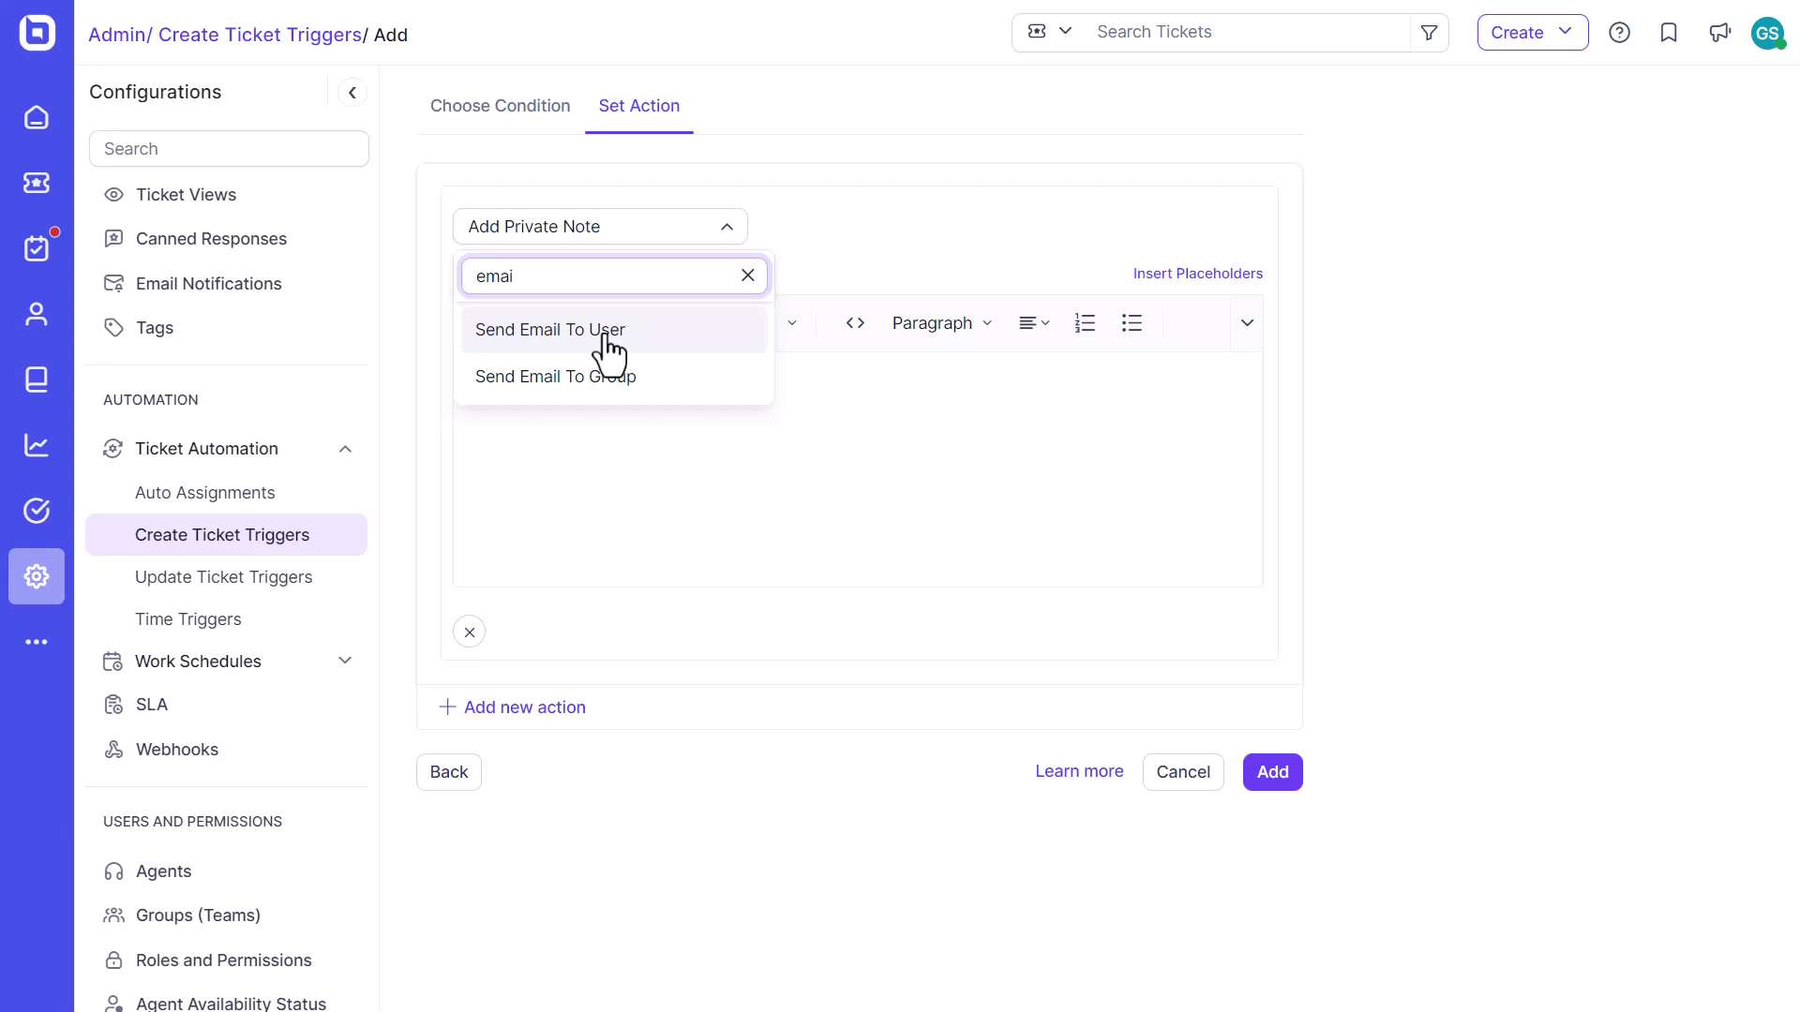
click(606, 335)
click(1168, 328)
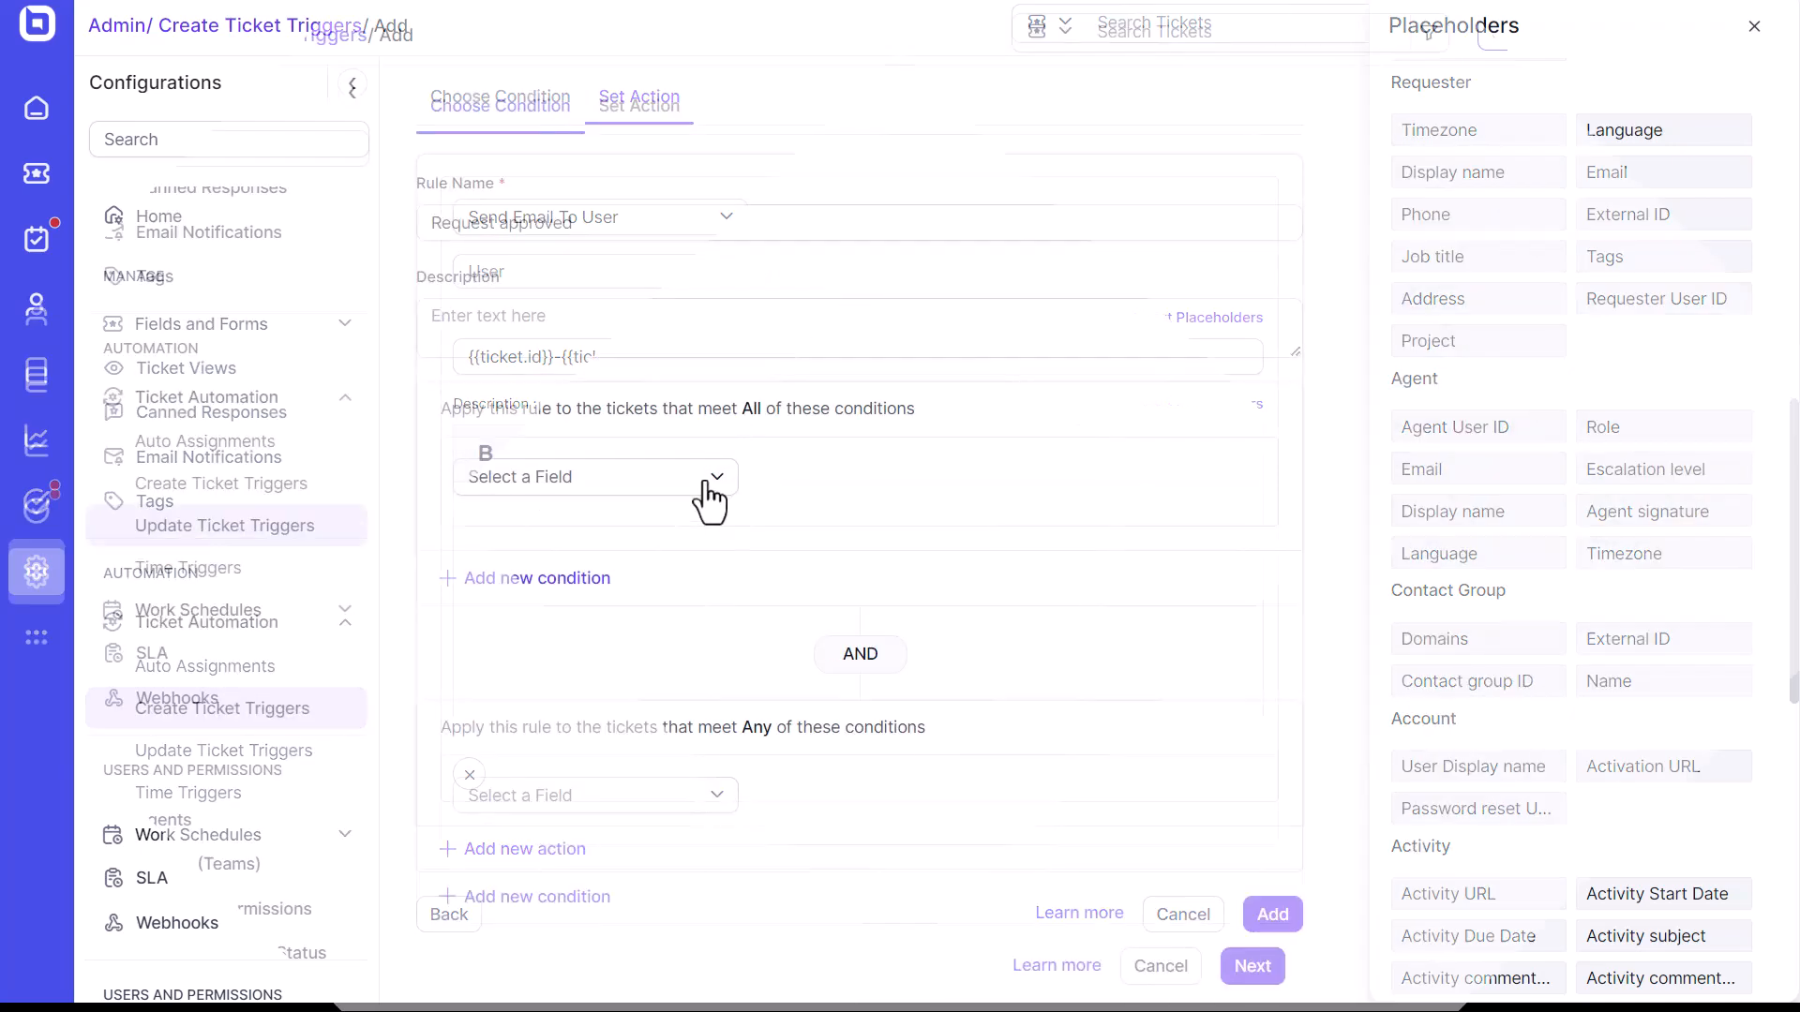
Define the "Request approved" update trigger's condition as Approval Status Is changed from Requested to Approved.
click(703, 494)
text(appro)
click(731, 615)
click(860, 480)
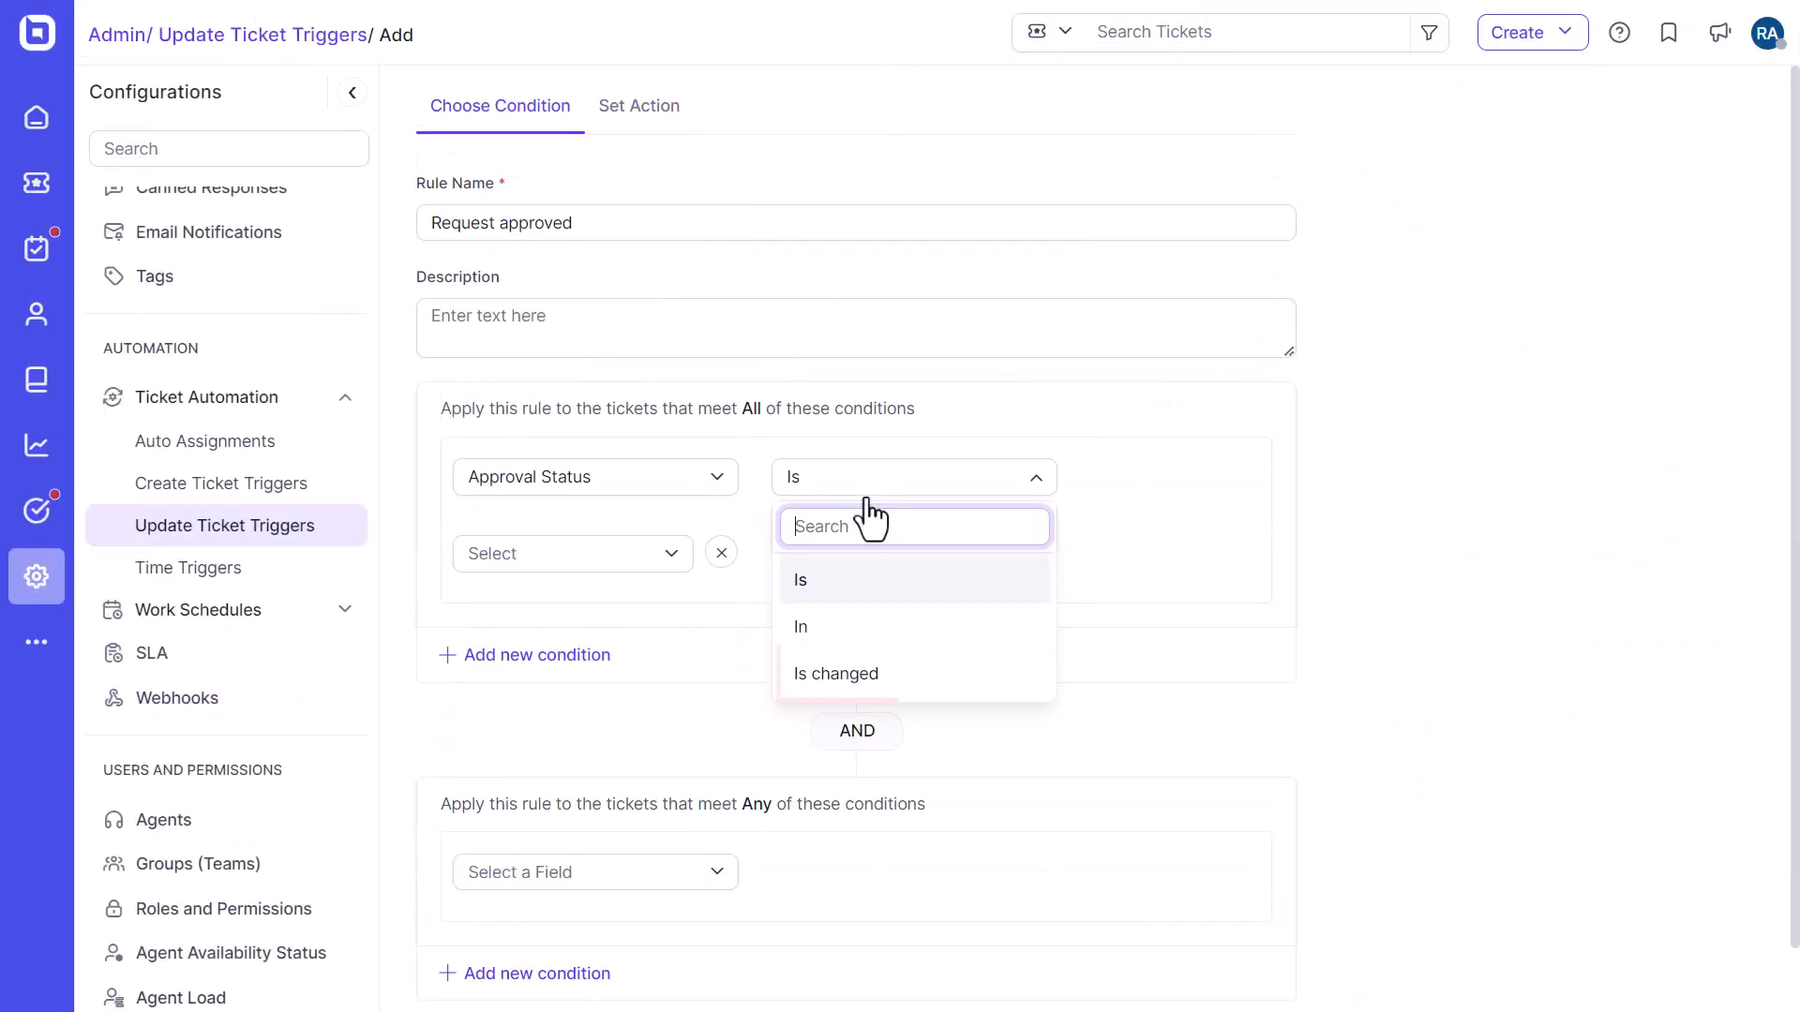
click(869, 685)
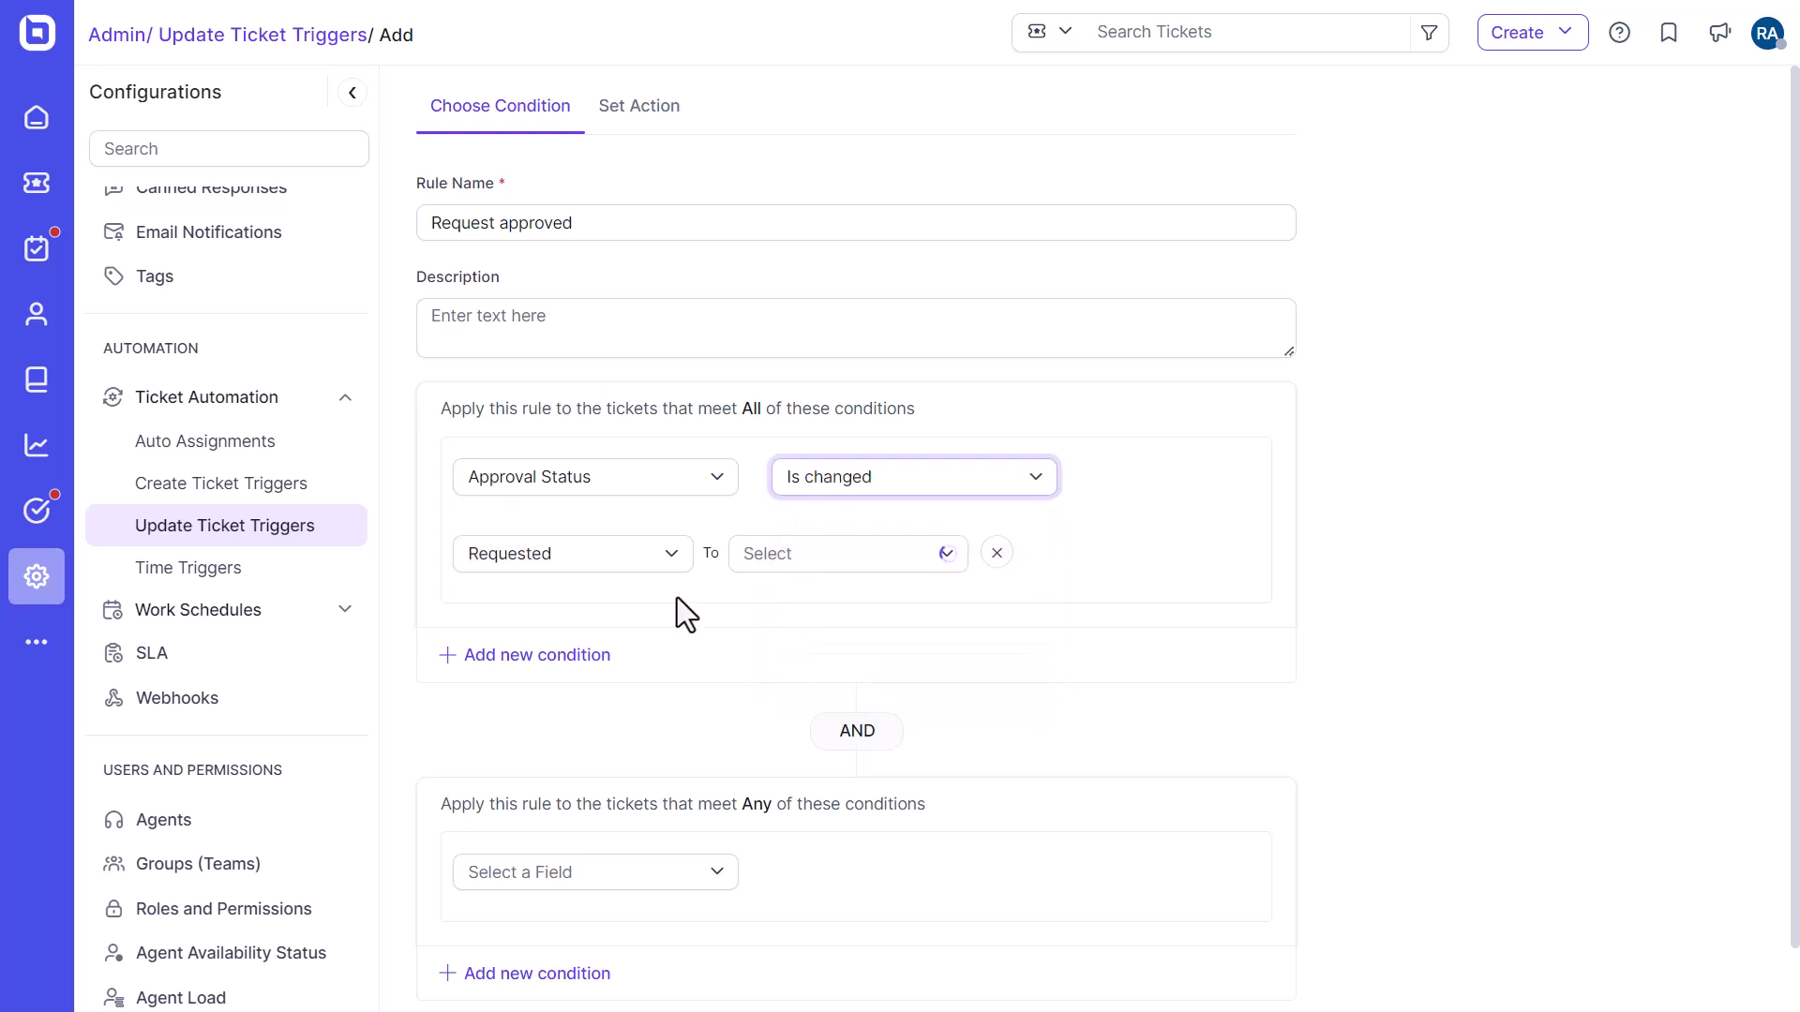
click(860, 563)
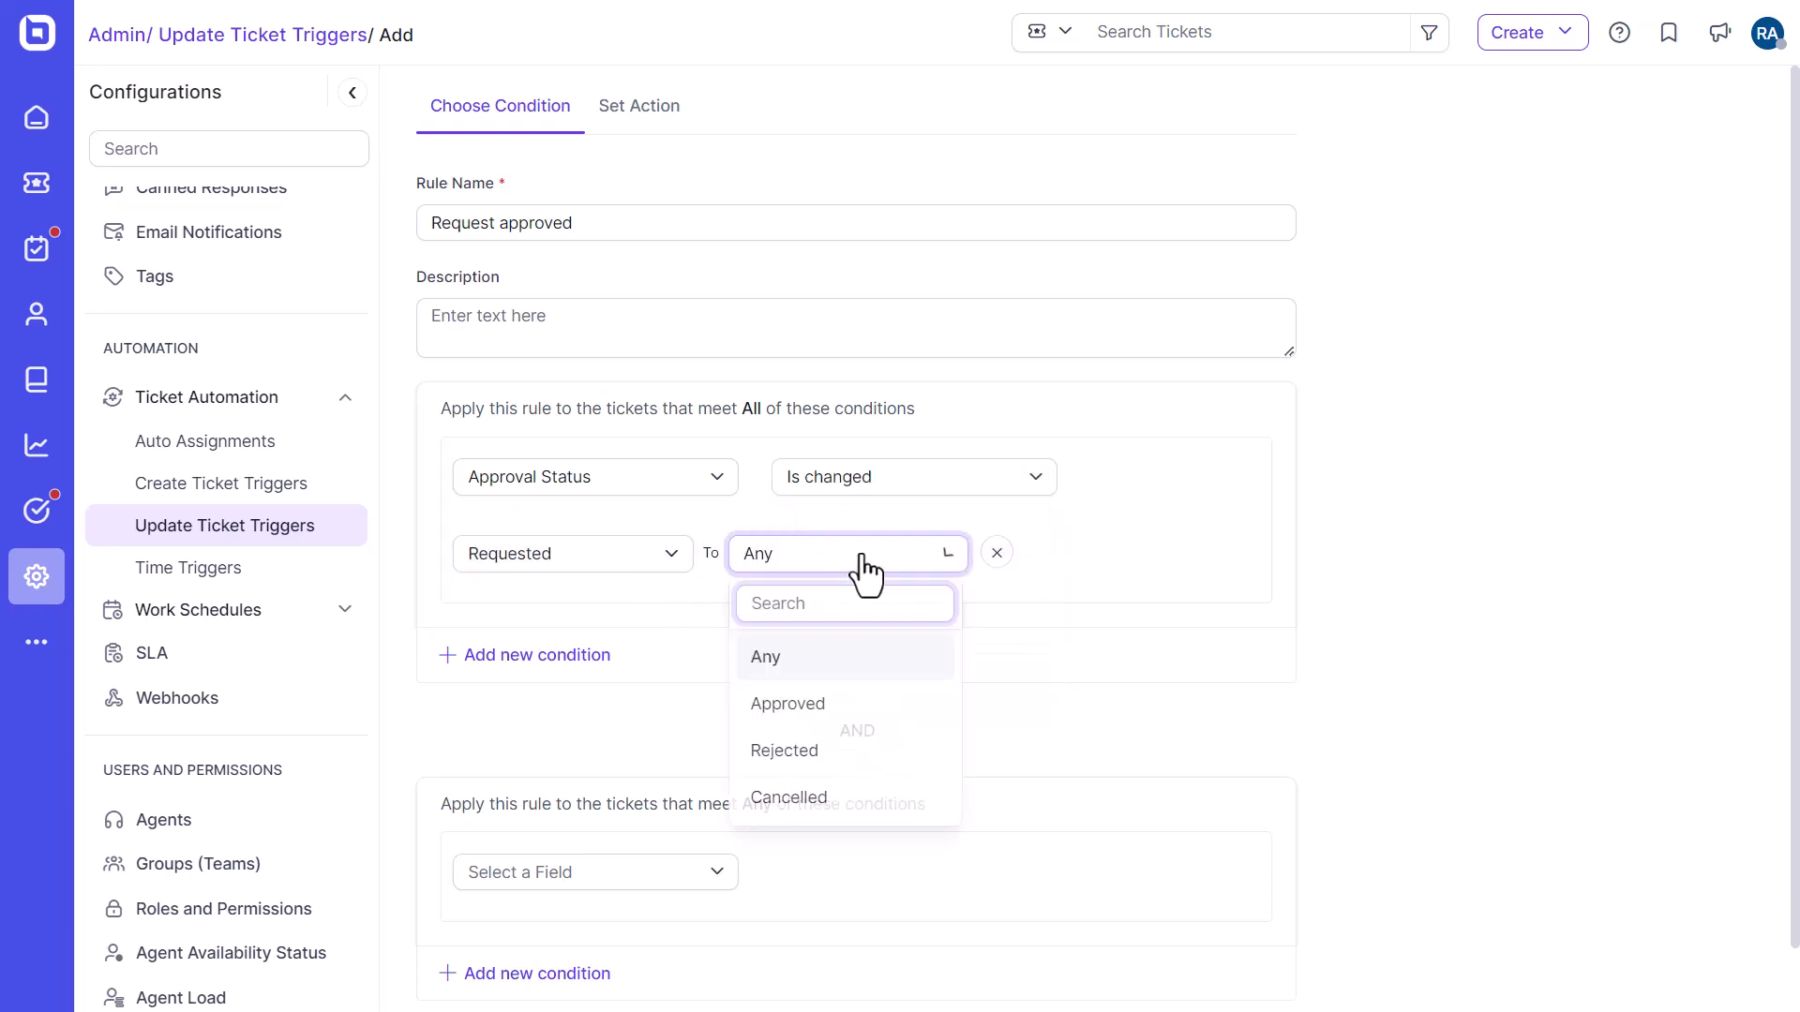
click(837, 708)
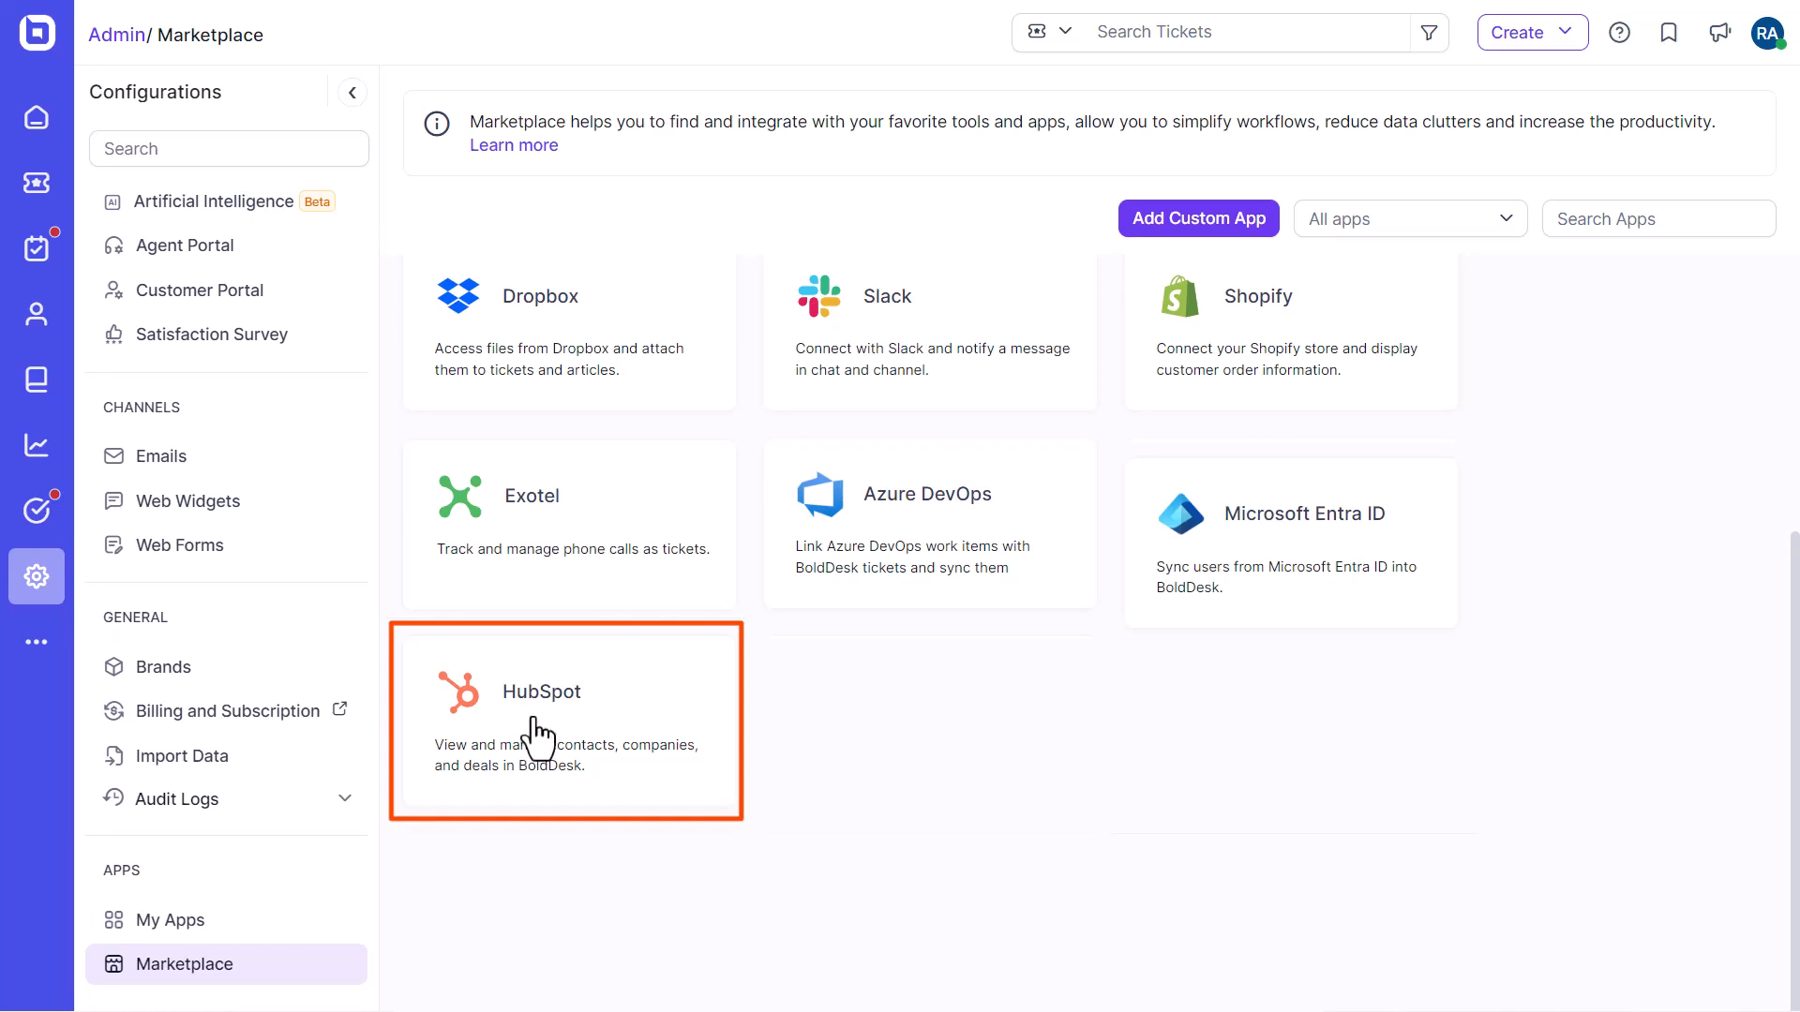
Open the HubSpot app in the Marketplace.
click(621, 755)
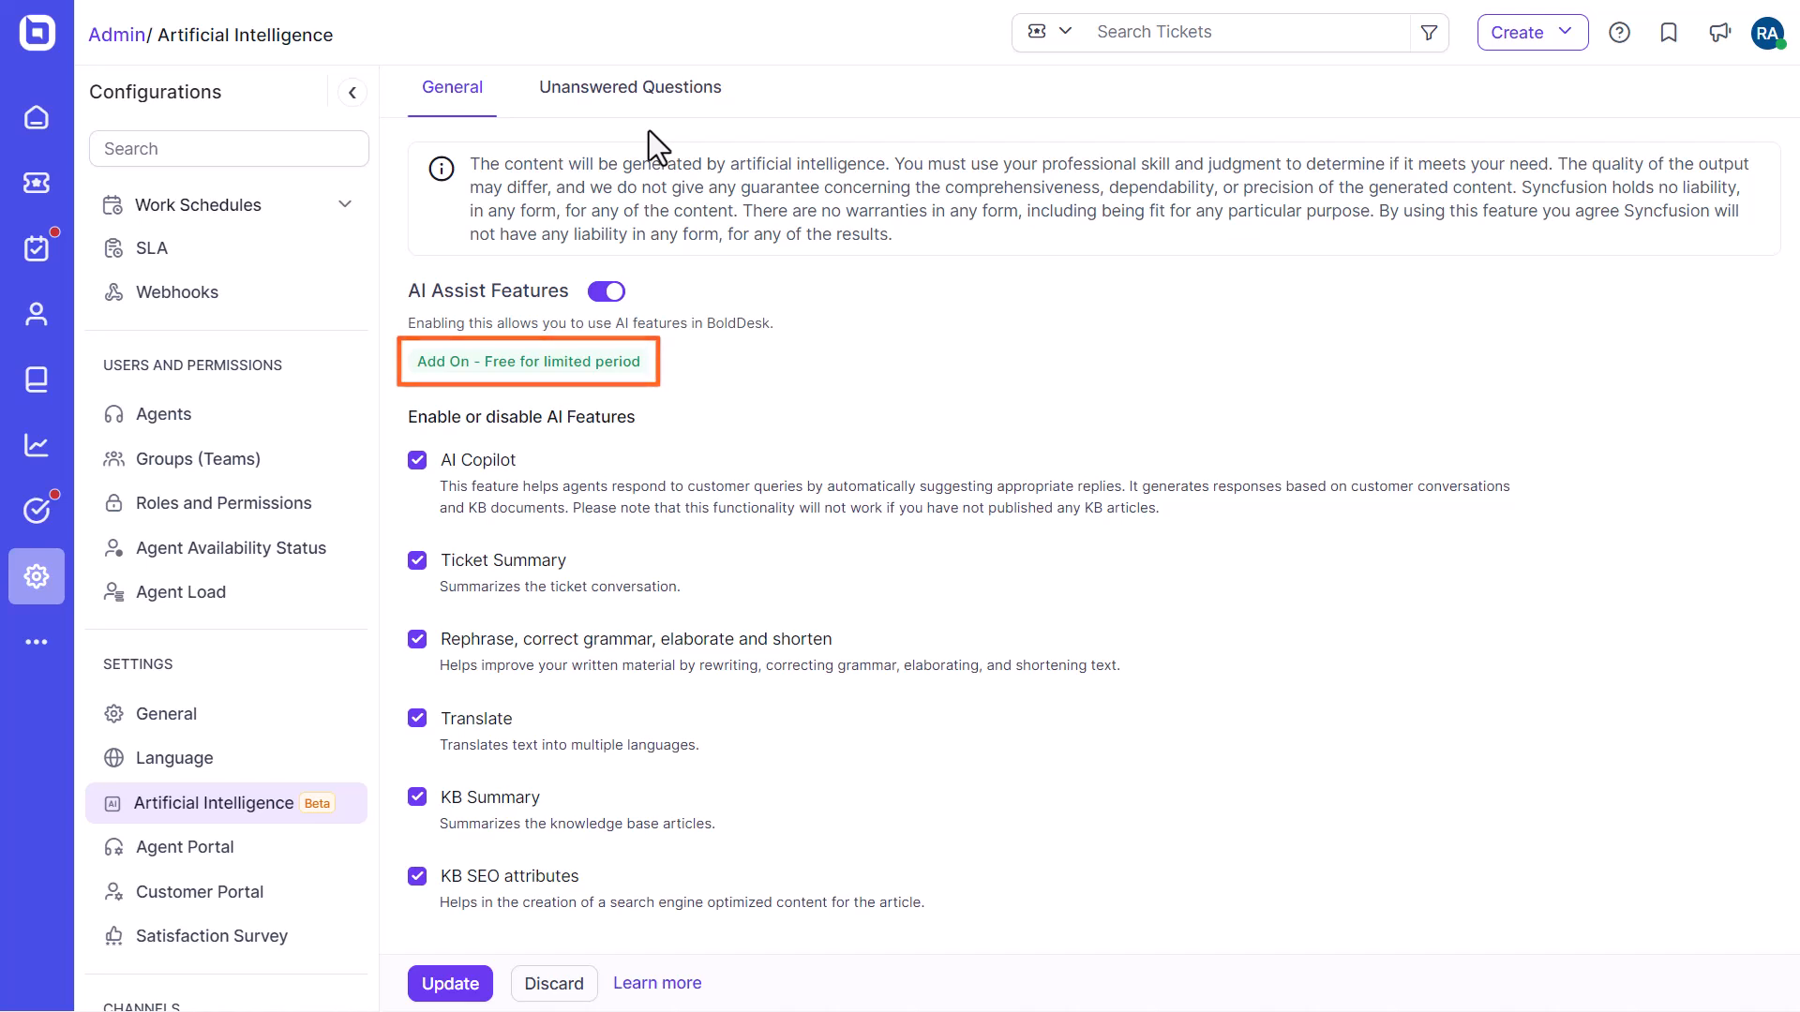
View the details of the "How to renew subscription?" entry among the AI Copilot's unanswered questions.
click(643, 101)
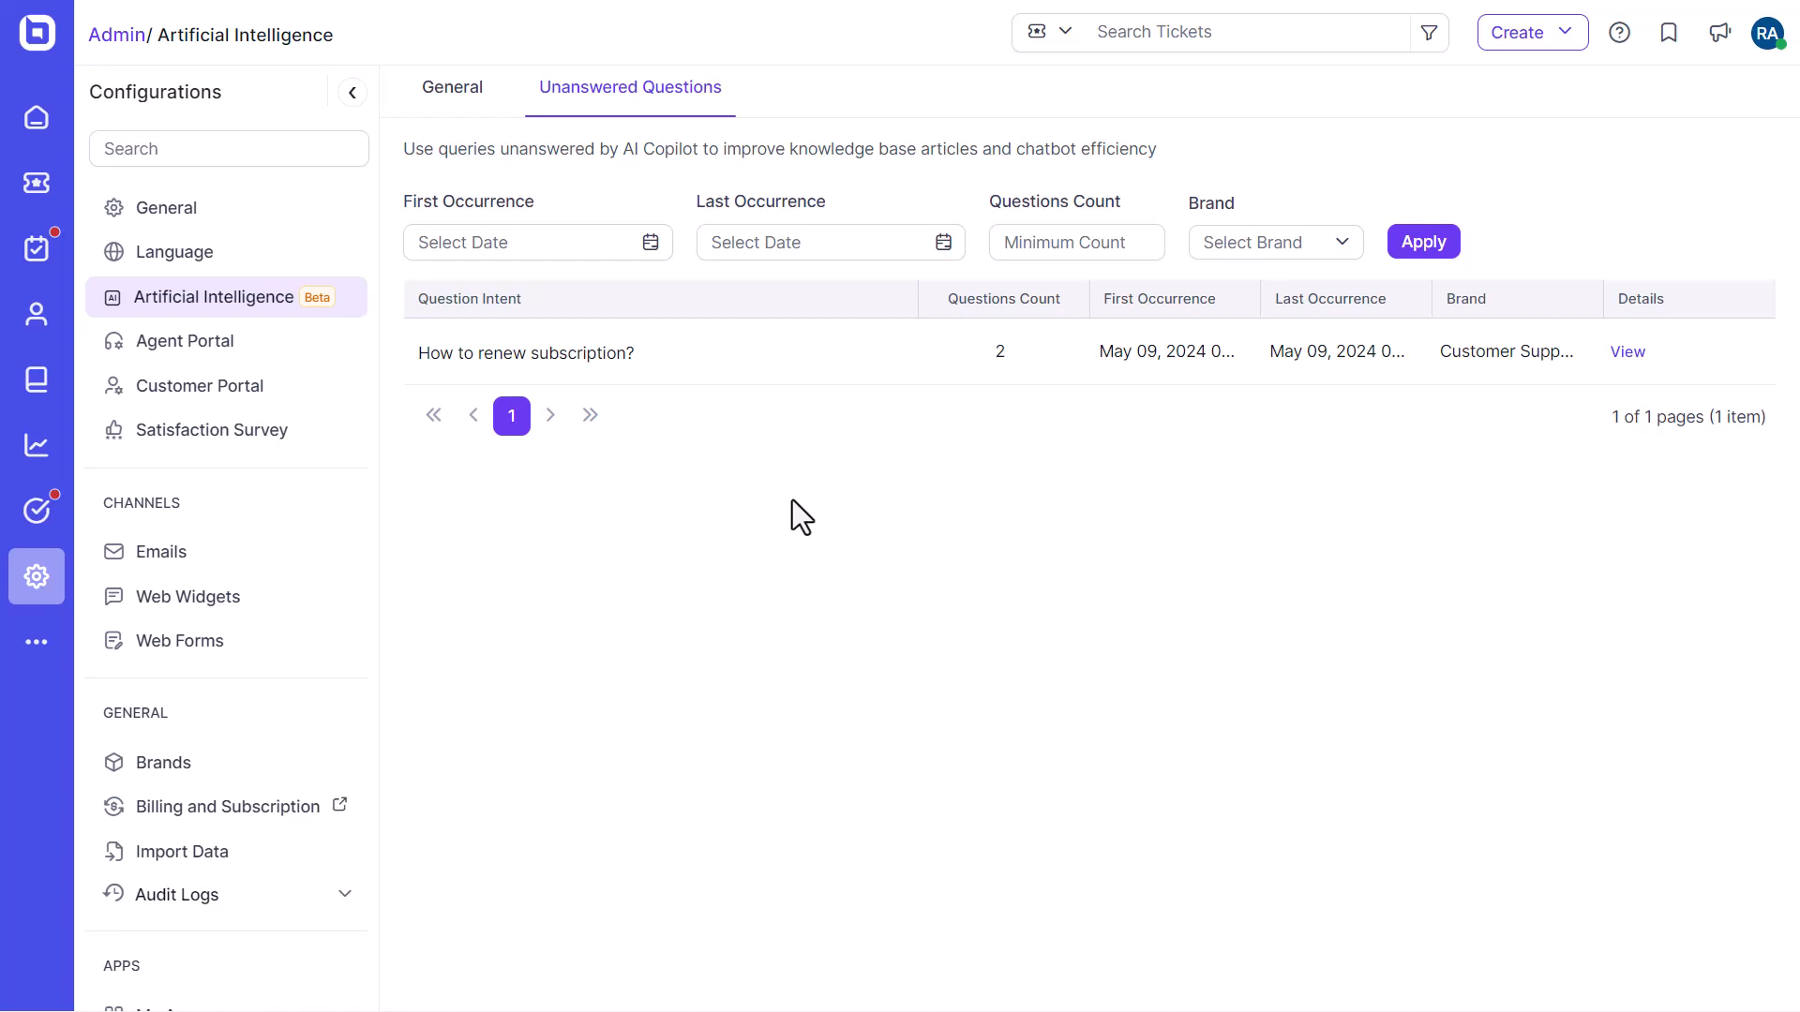
click(1616, 356)
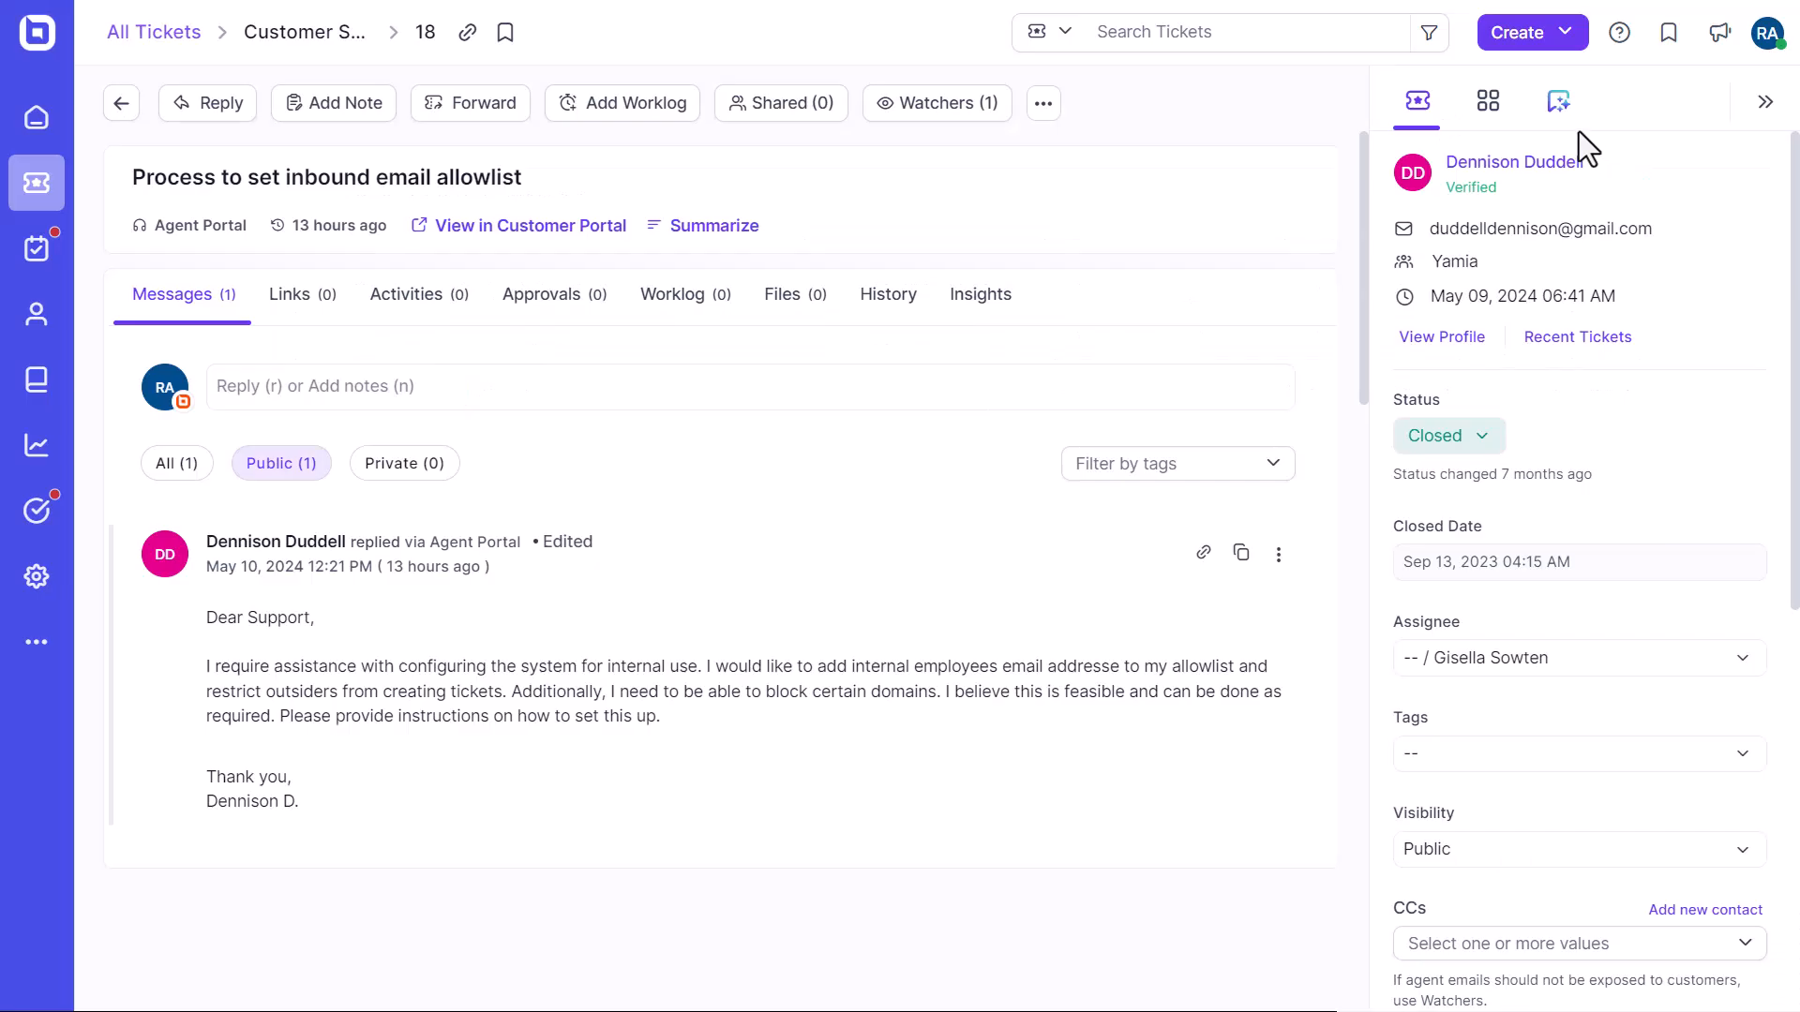
Ask the AI Copilot "Set email allowlist" from the inbound email allowlist ticket.
click(1557, 101)
click(1506, 984)
text(Set email allowlist)
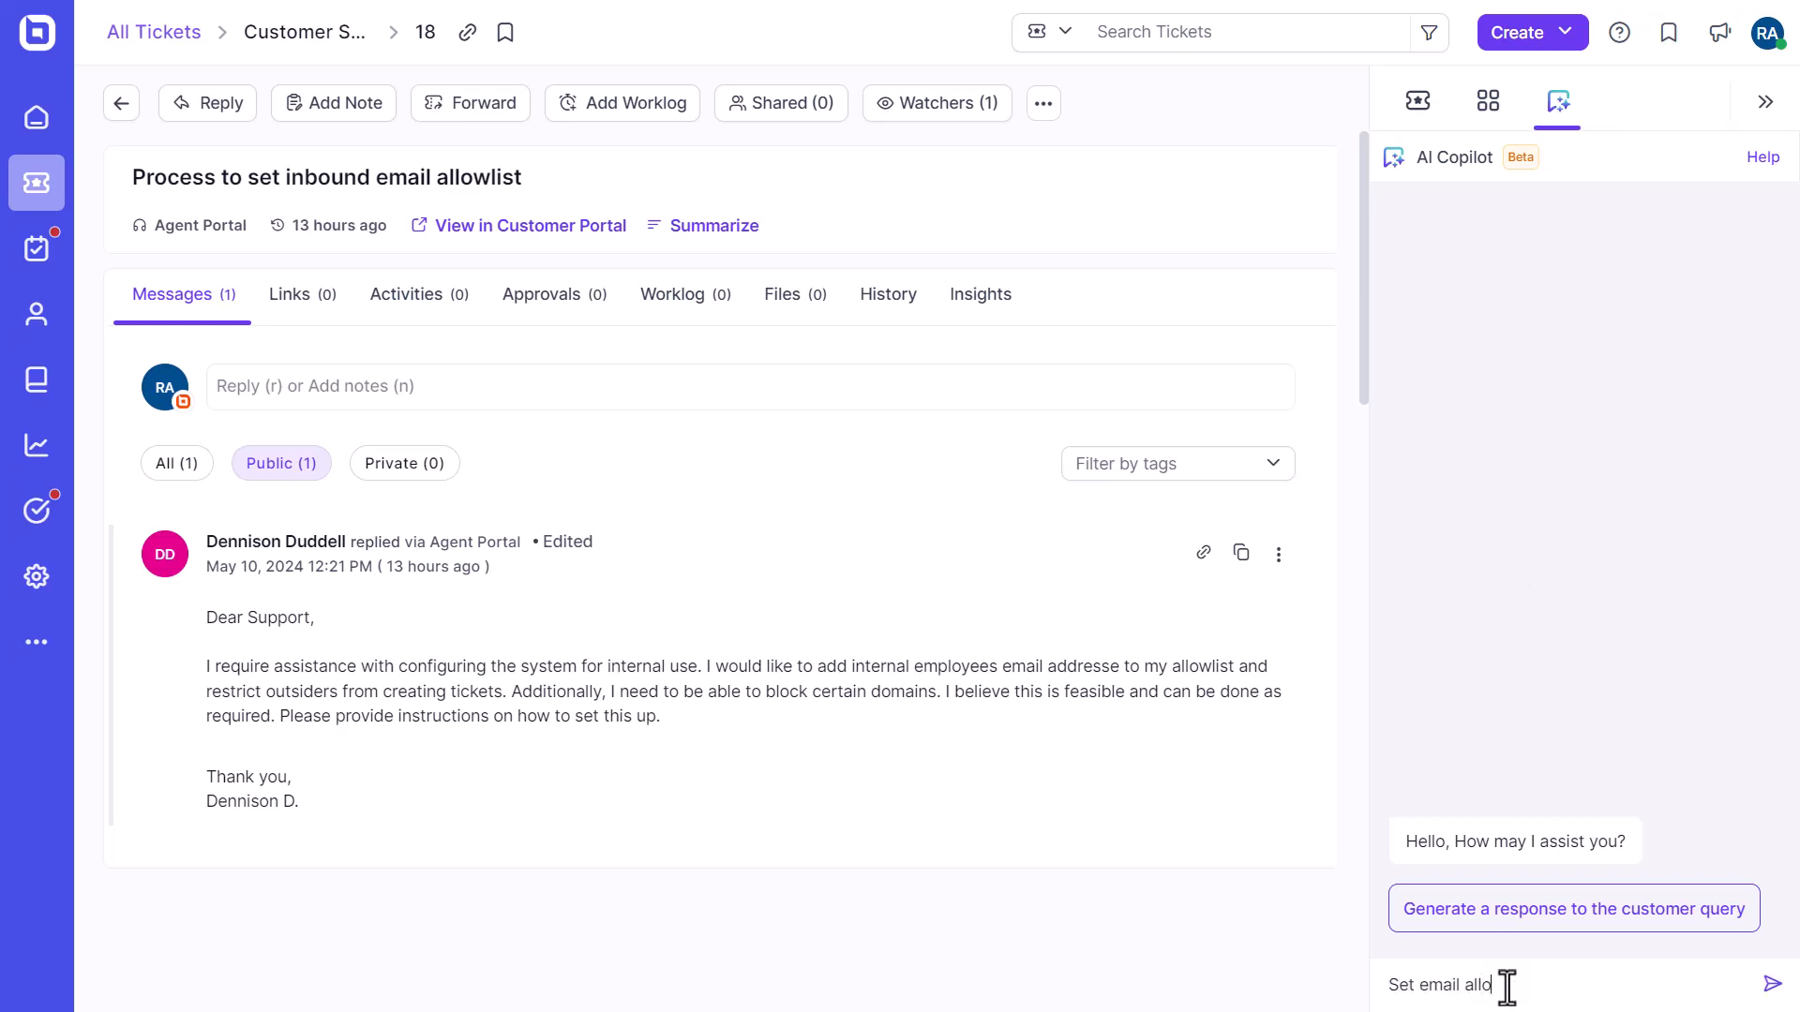
key(Return)
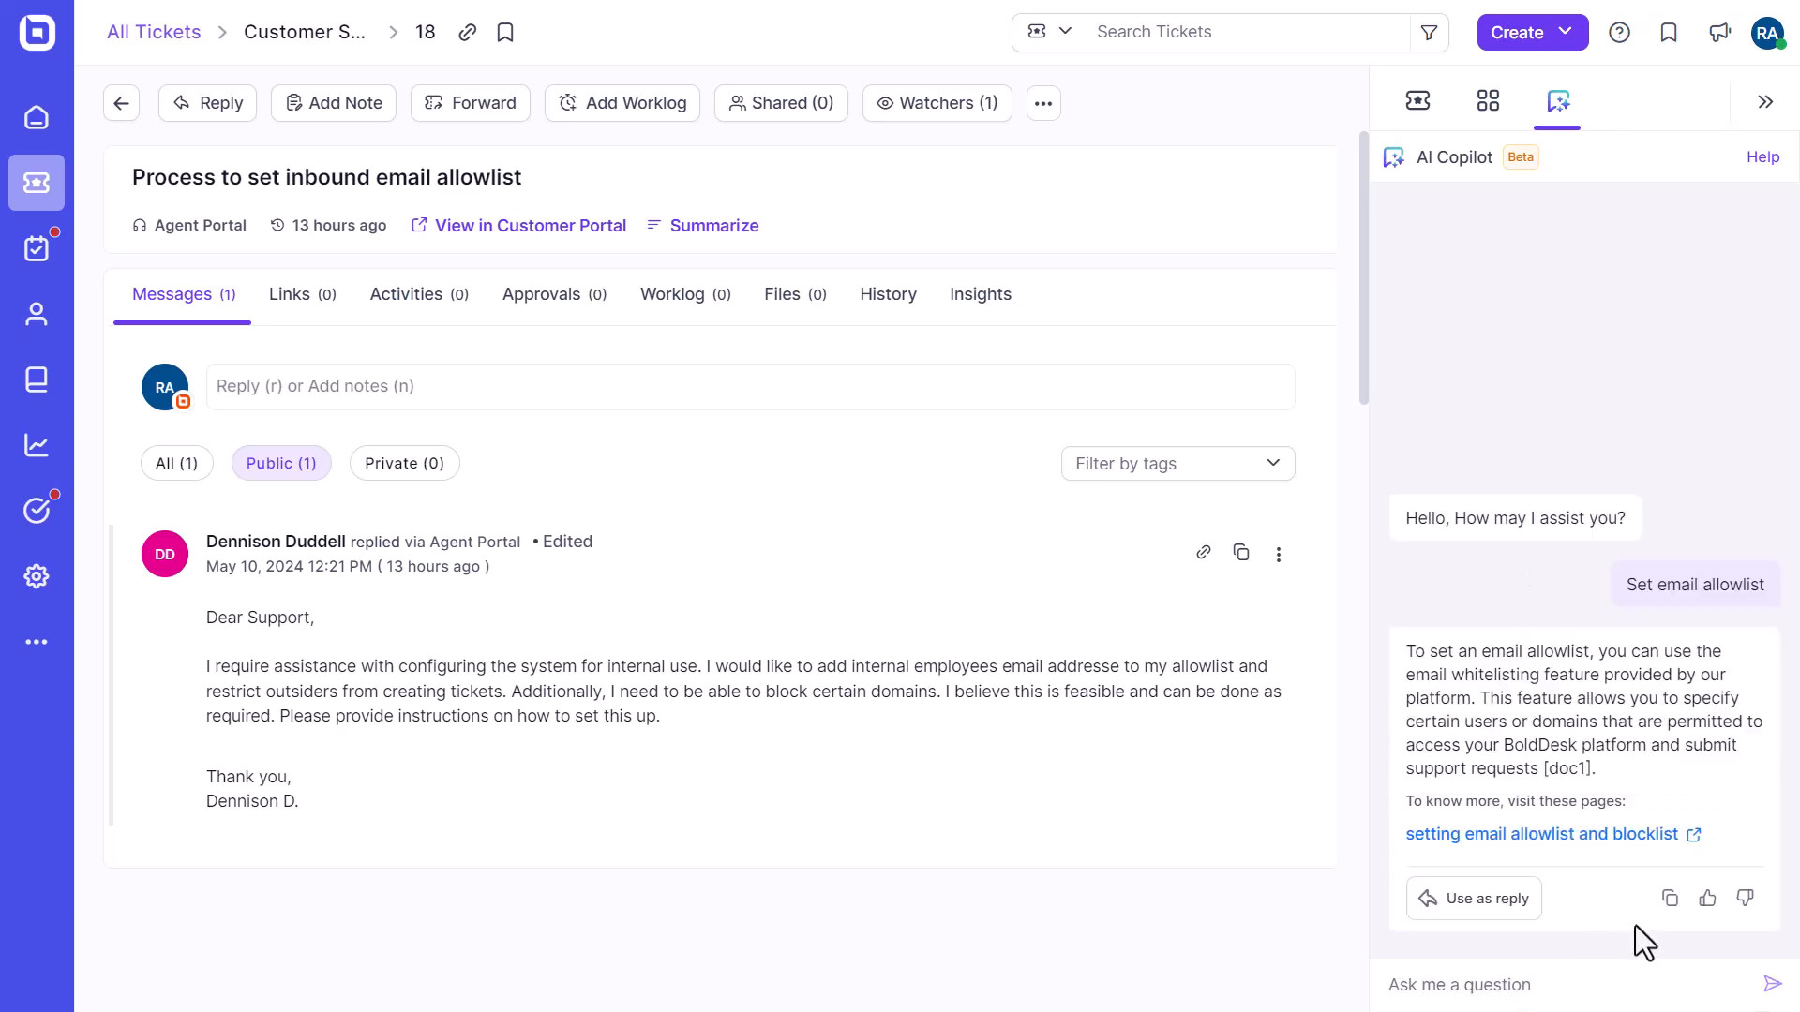
Submit negative feedback on the Copilot answer as Other, with the comment "The points need to be displyed in a structured list format".
click(1745, 898)
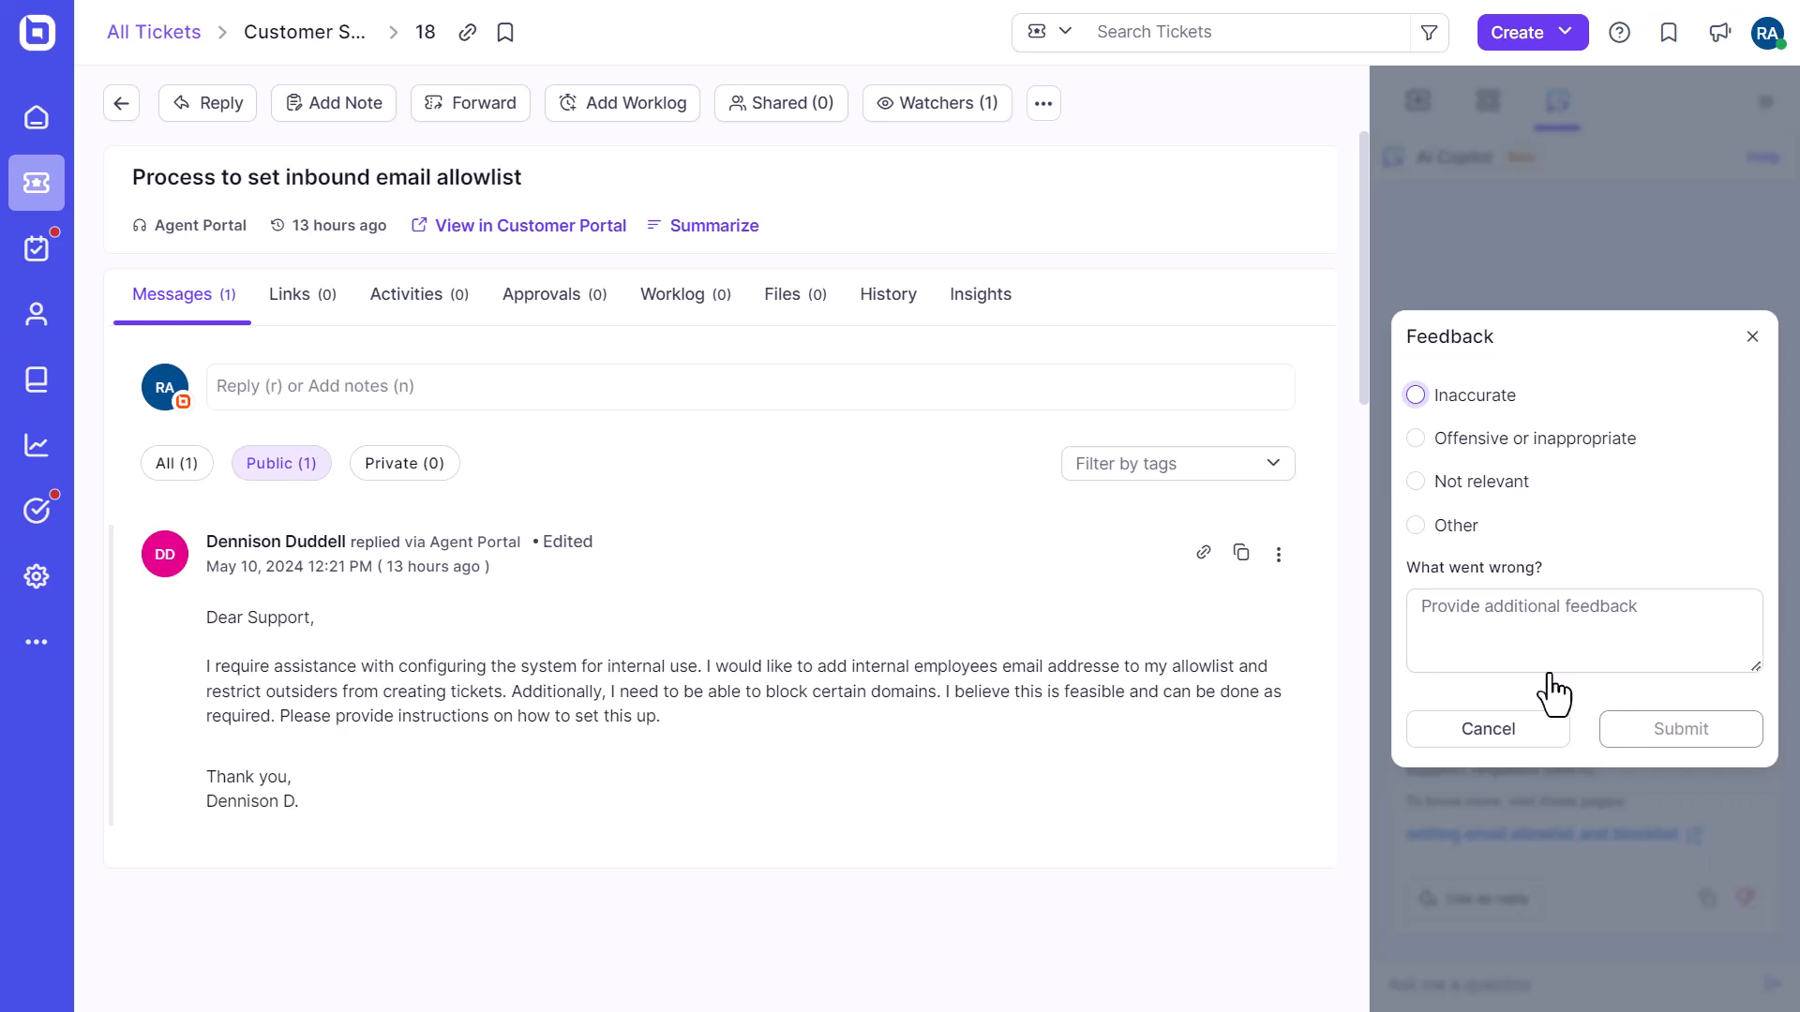
click(1418, 526)
click(1518, 623)
text(The poi)
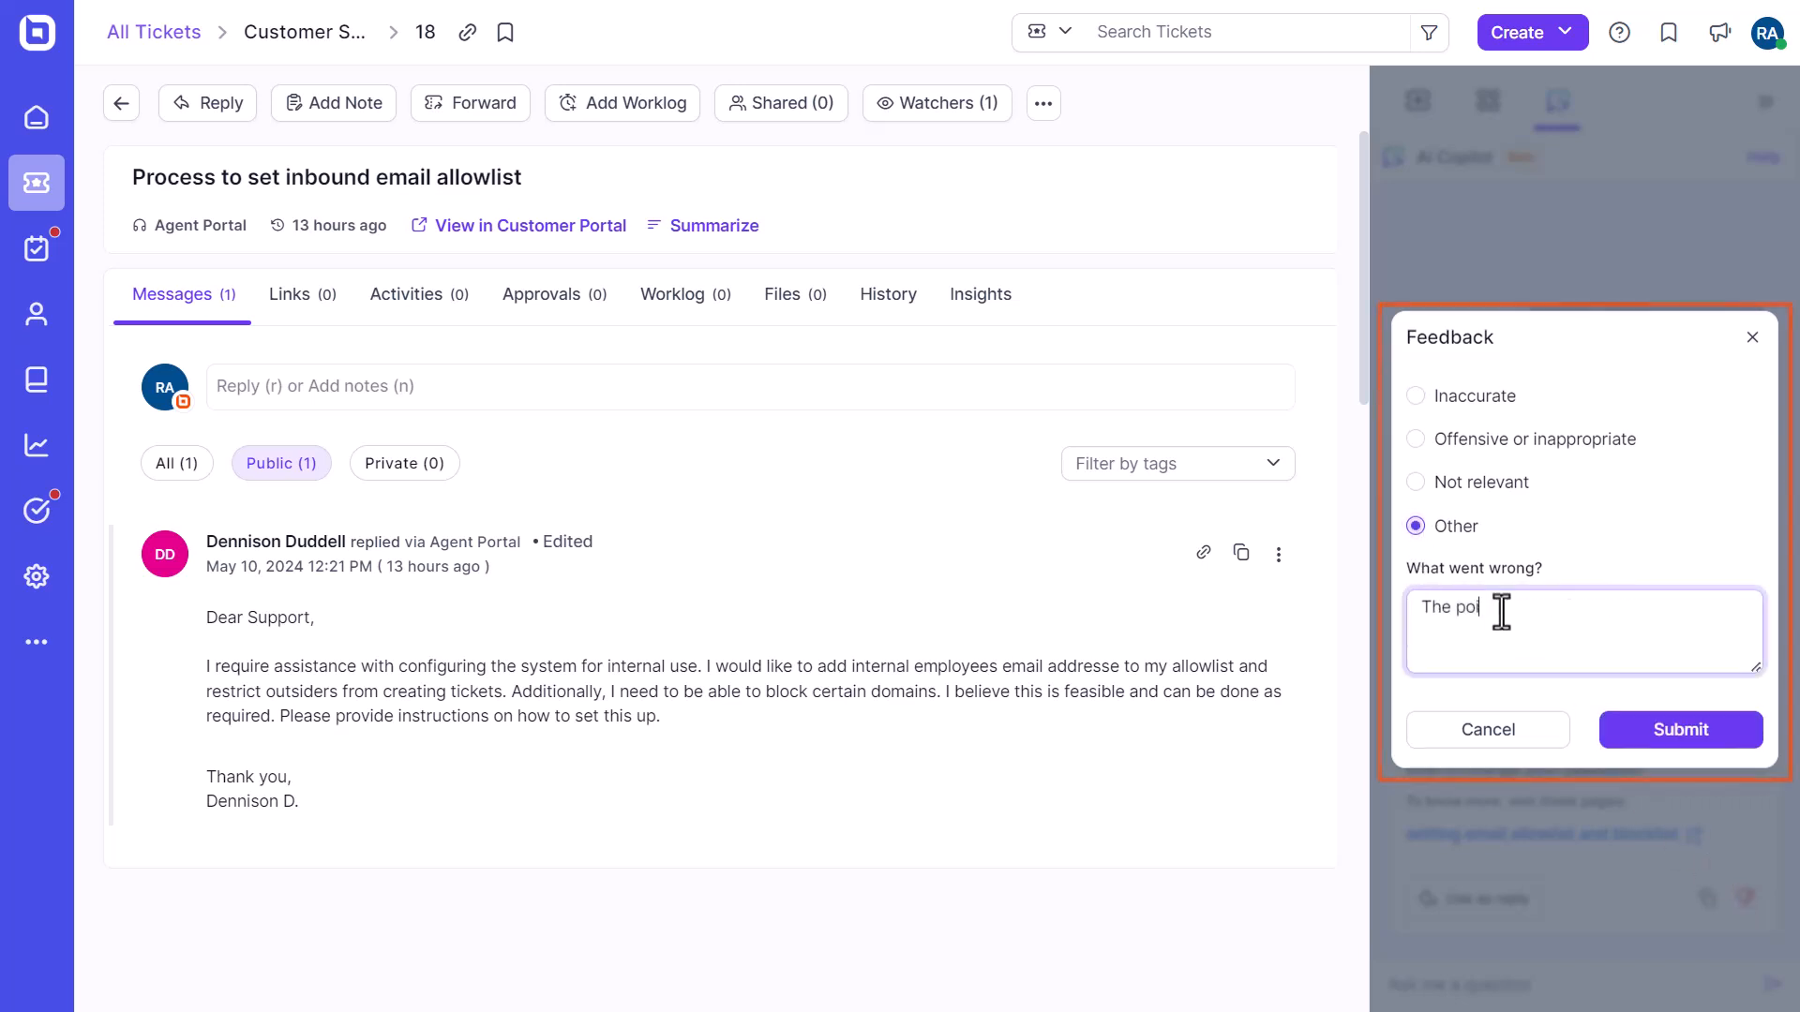
text(nts need to be displyed in a structured list format)
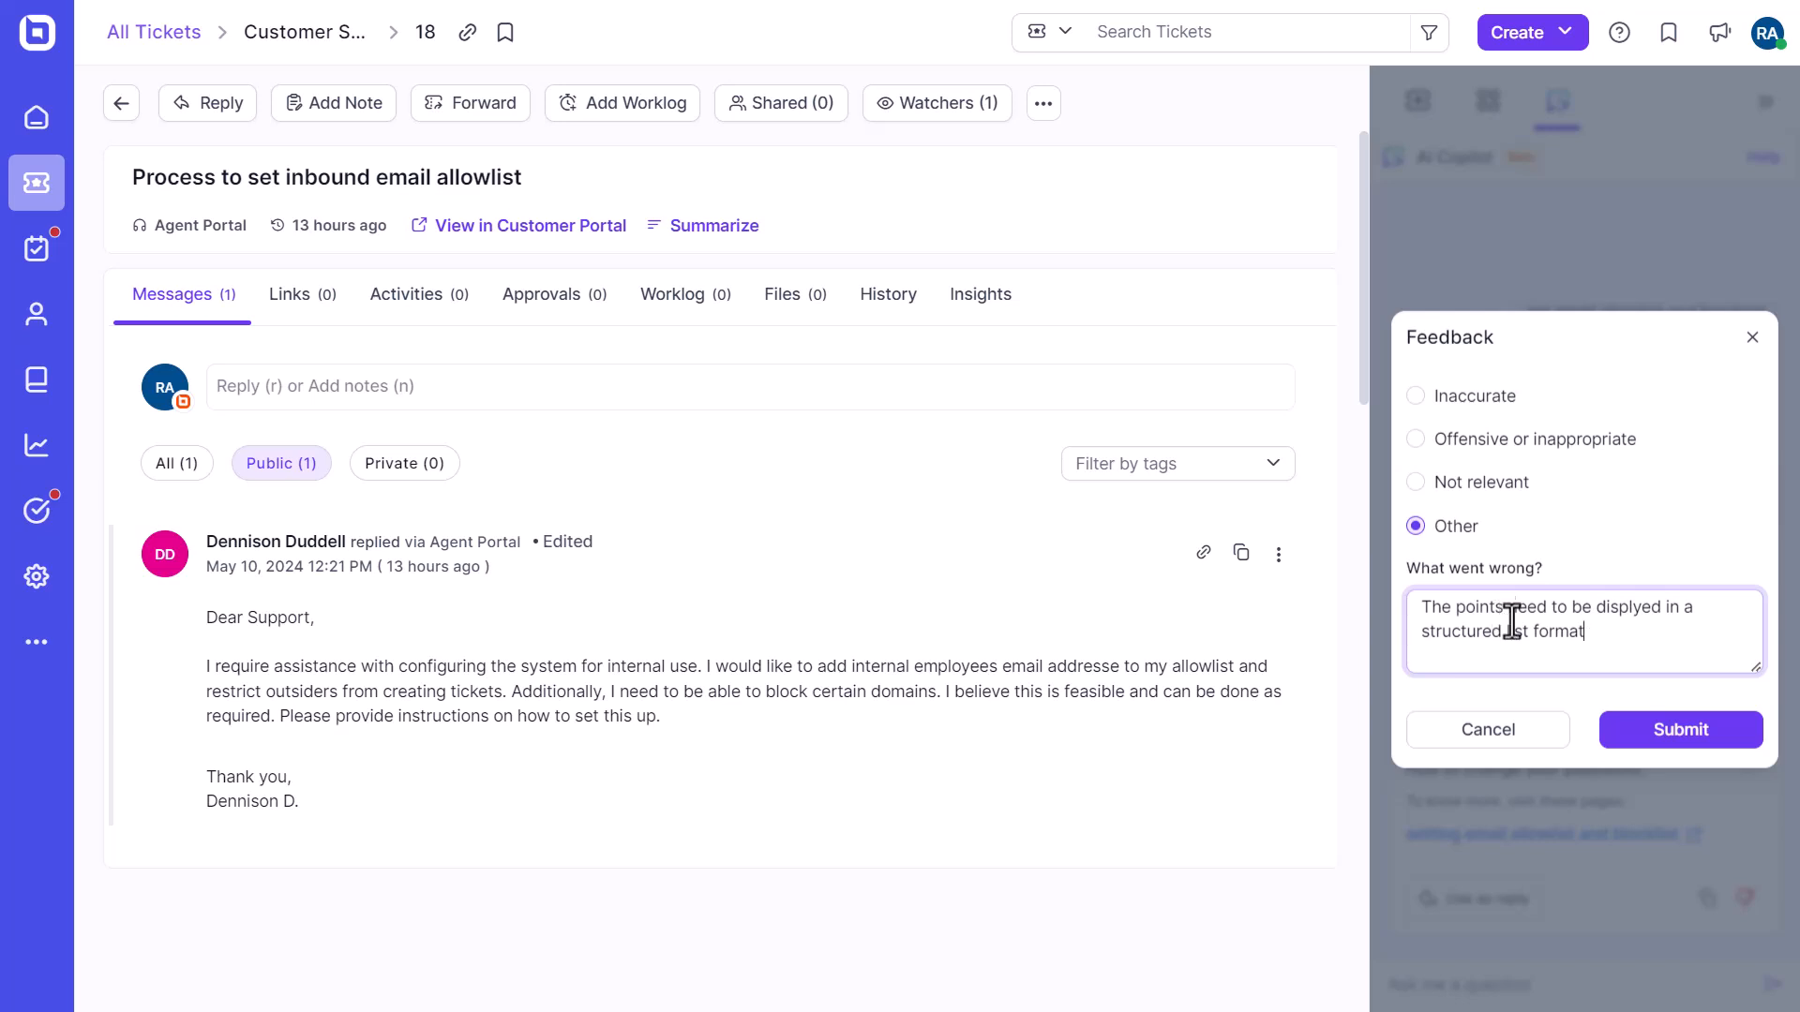
click(1663, 732)
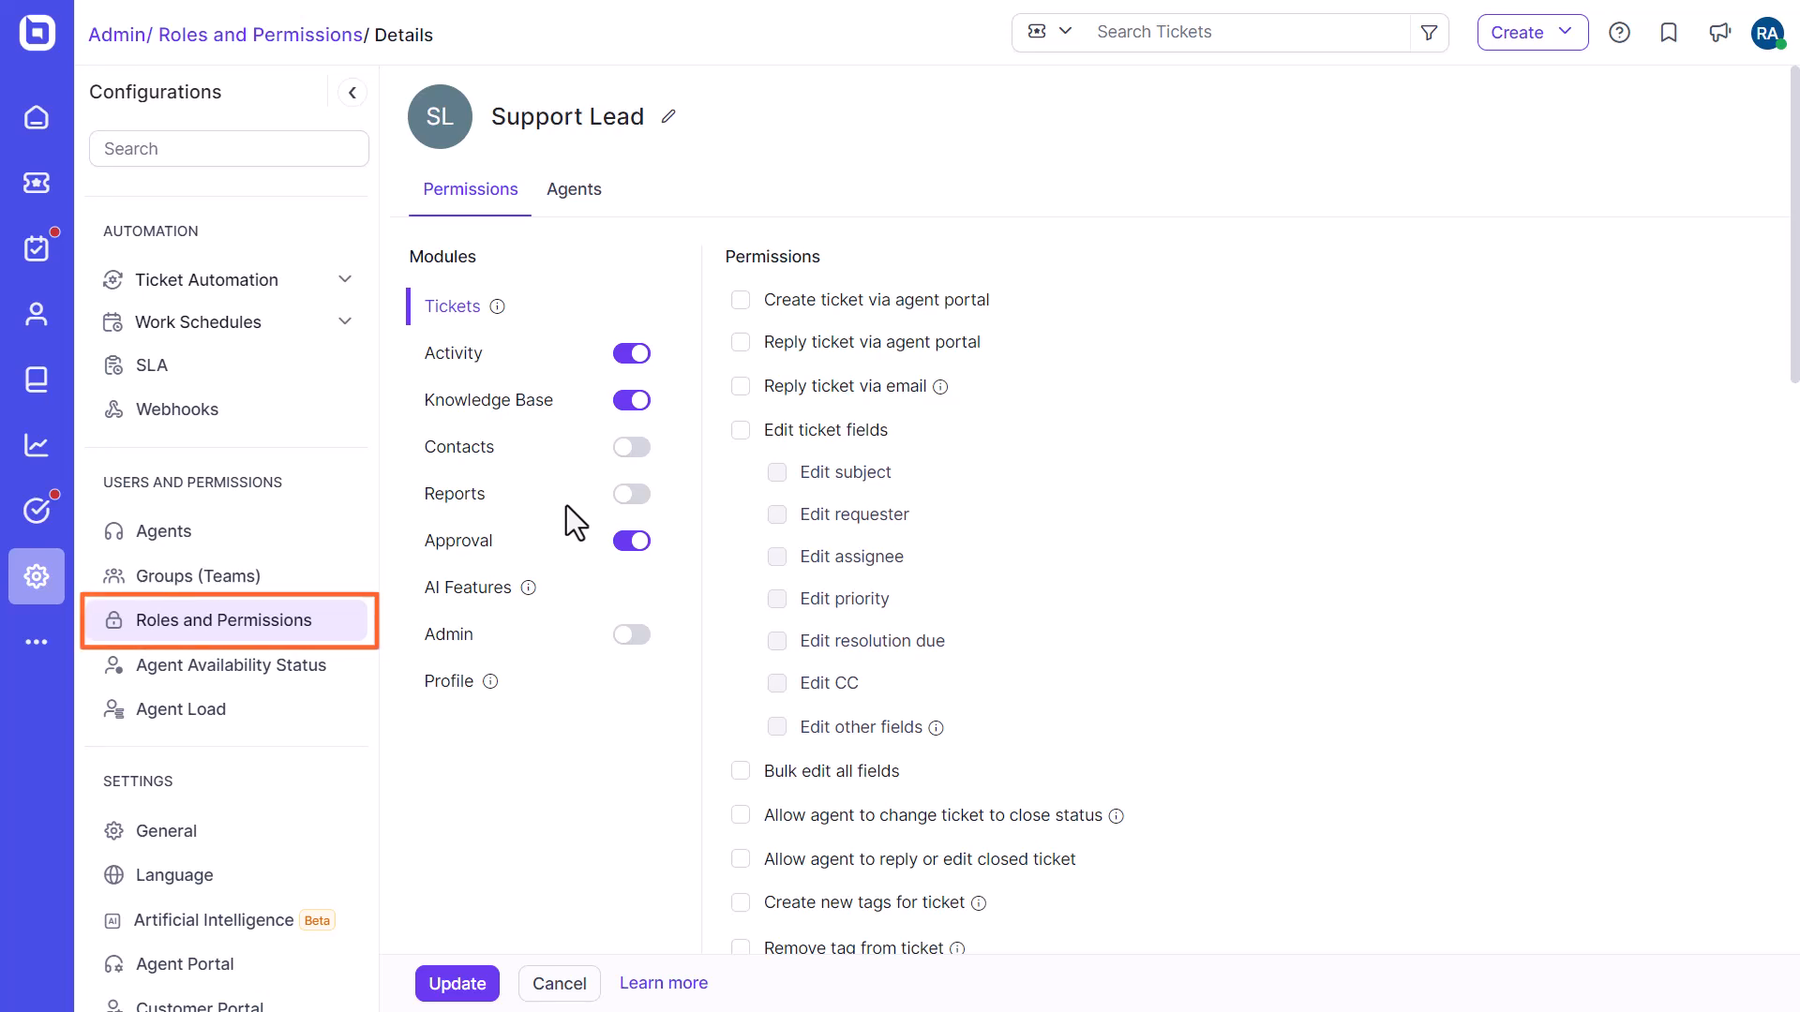
Disable the Summarize Ticket and Summarize KB permissions under AI Features for the Support Lead role and save the role.
click(465, 587)
click(740, 347)
click(740, 468)
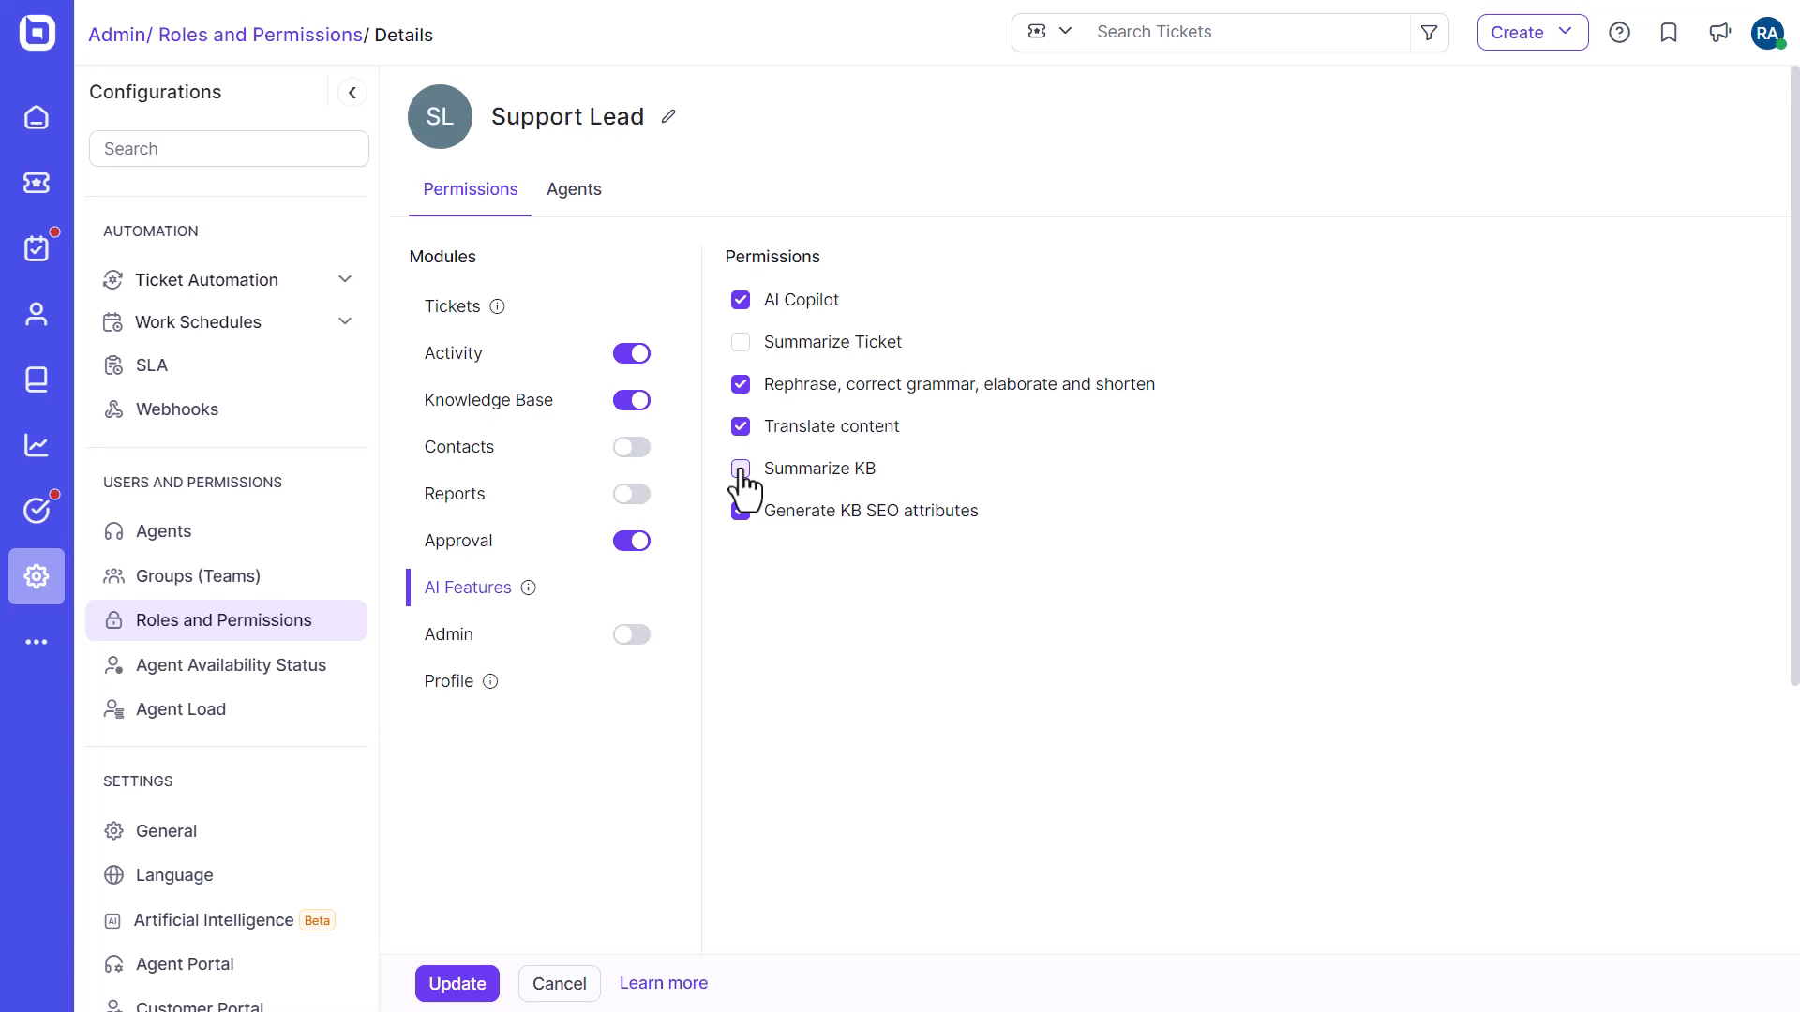
click(458, 983)
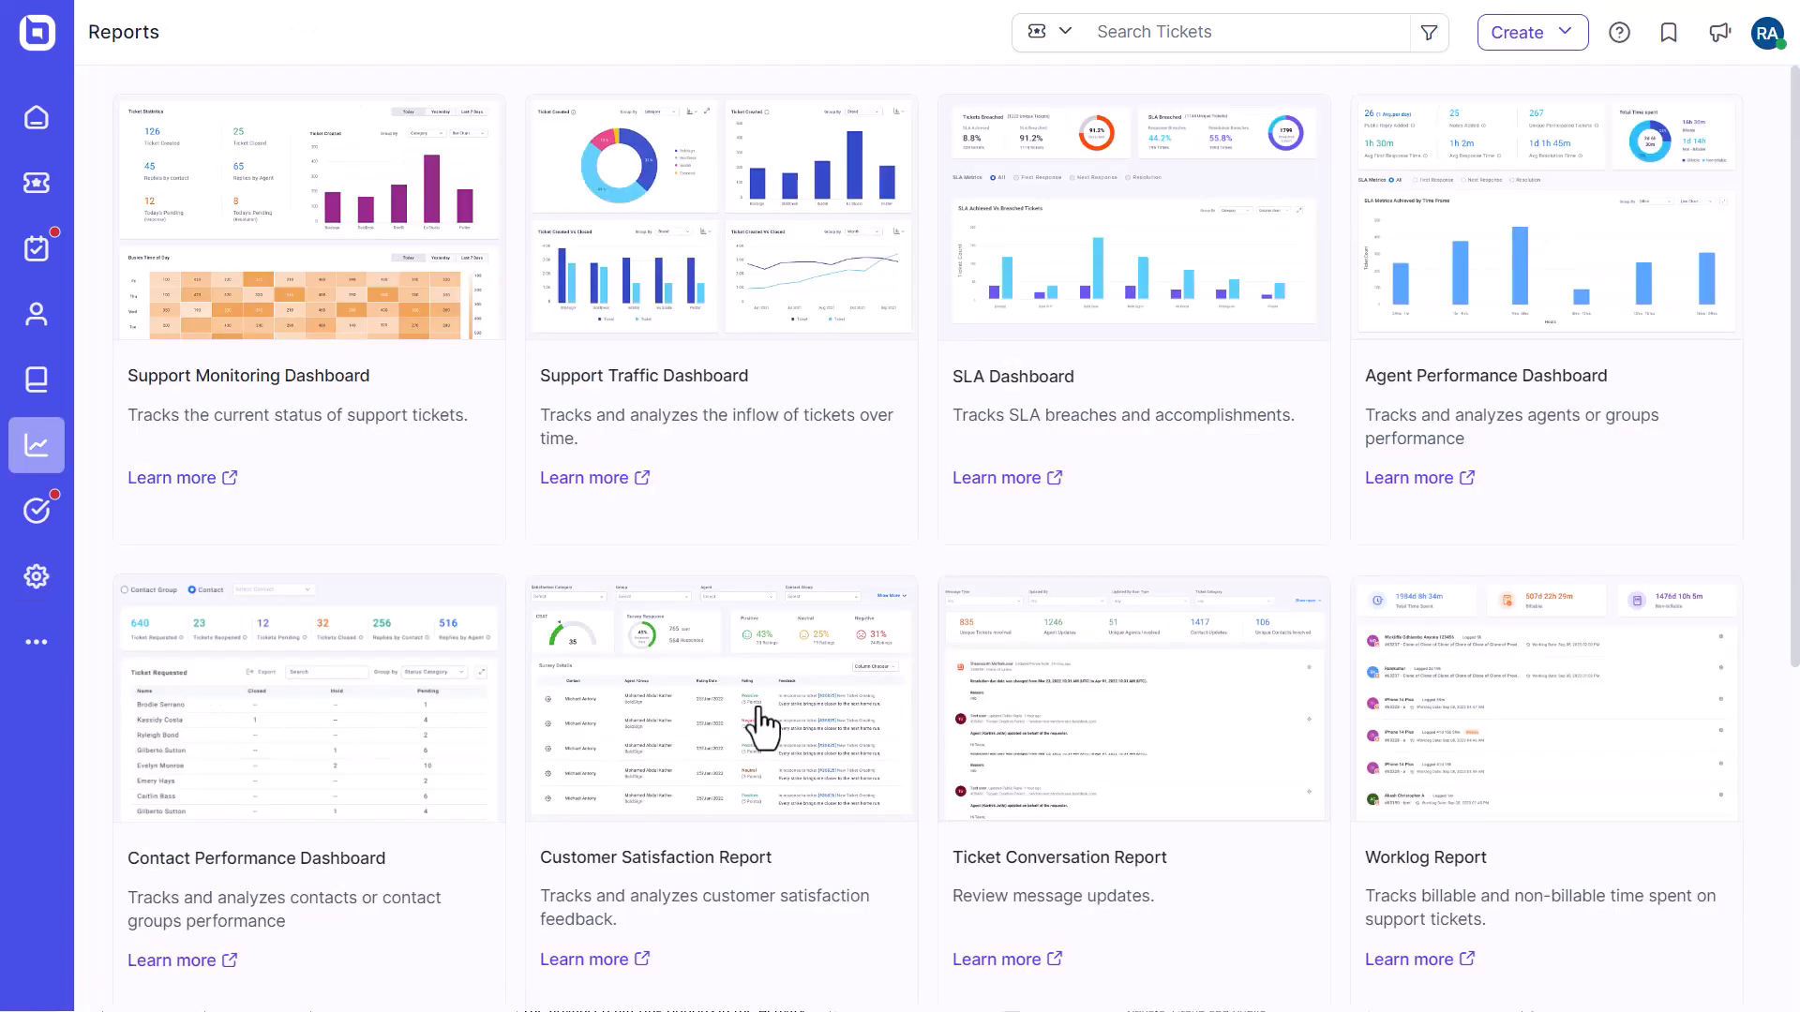
Open the Activity Dashboard report and look through its activity charts.
scroll(750, 797, down, 4)
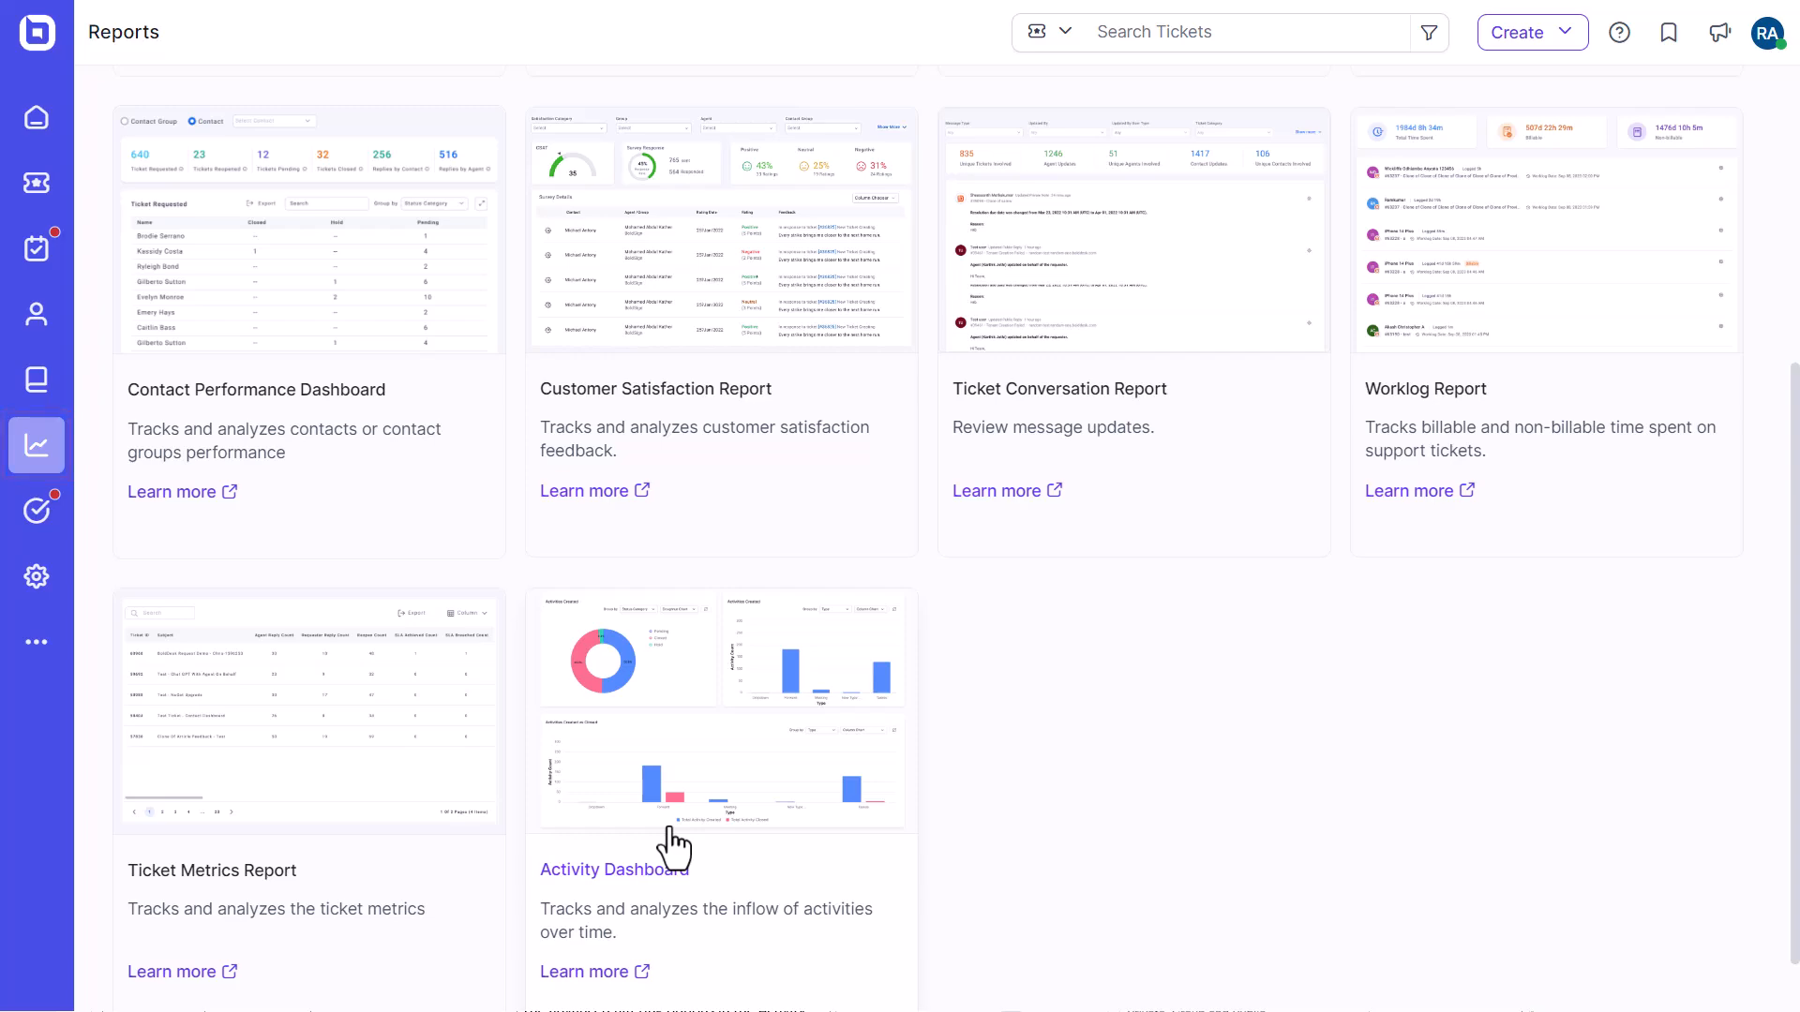
click(702, 829)
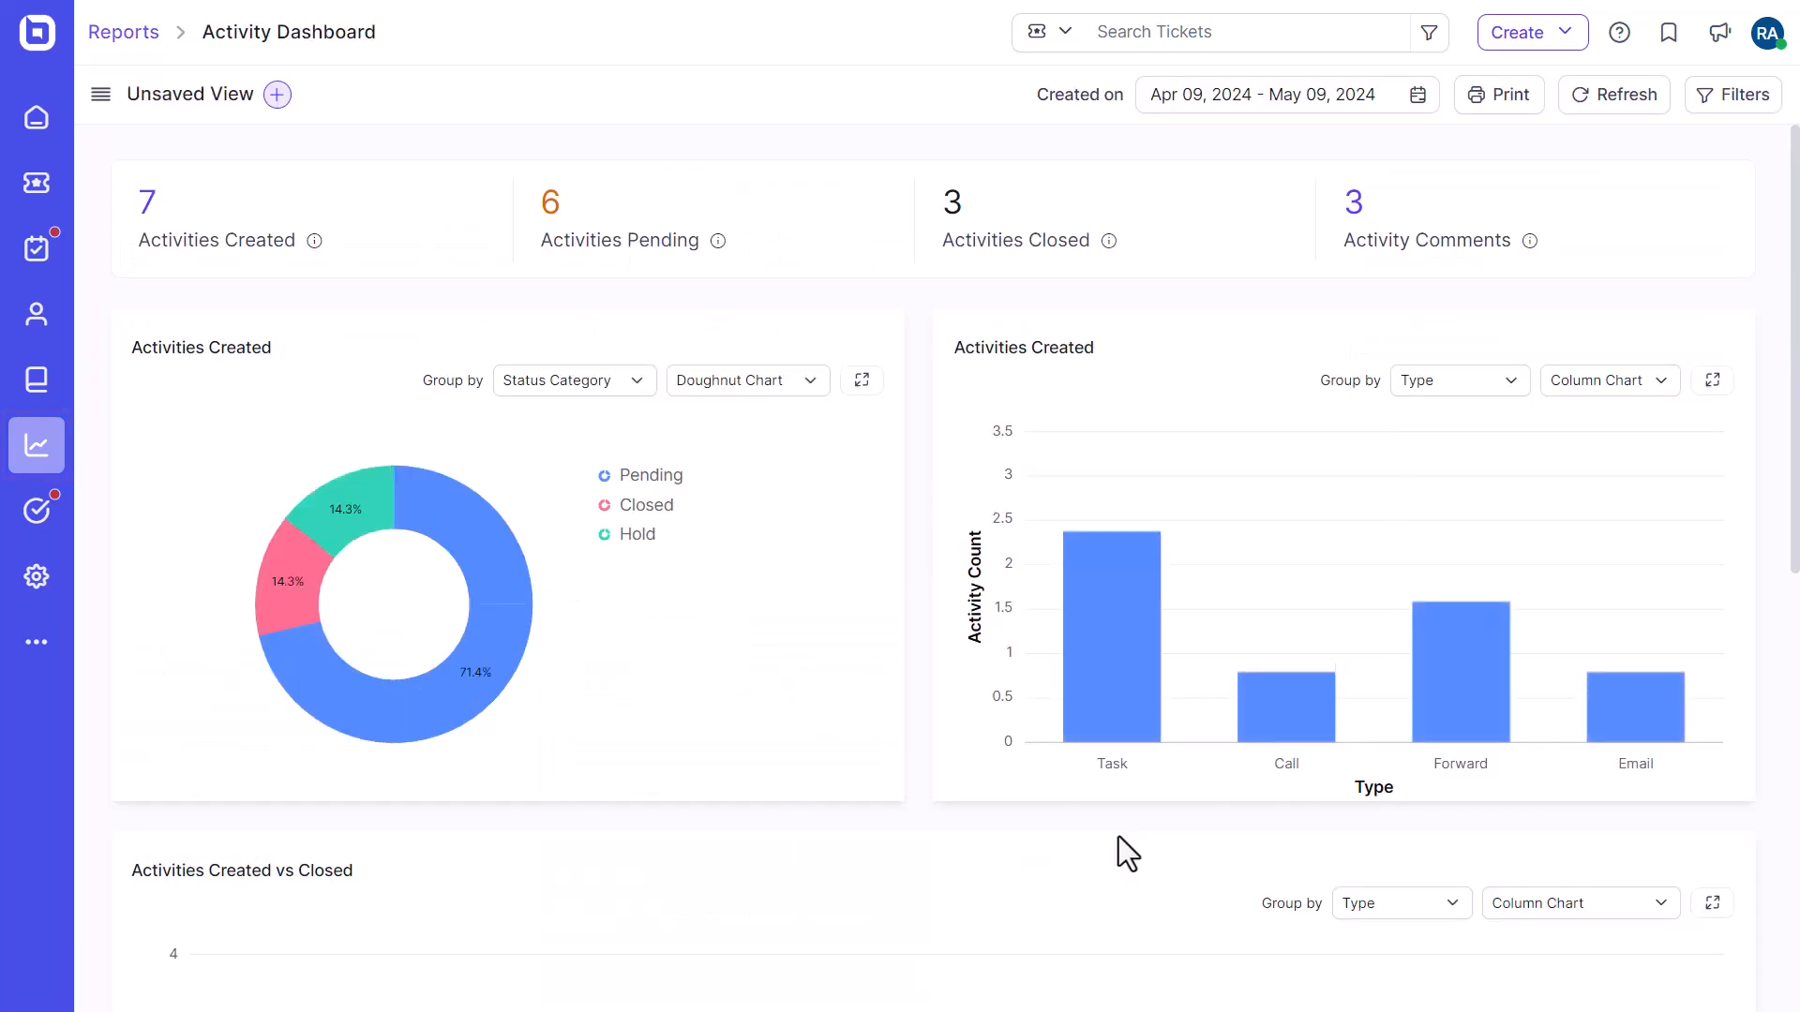
scroll(1117, 836, down, 8)
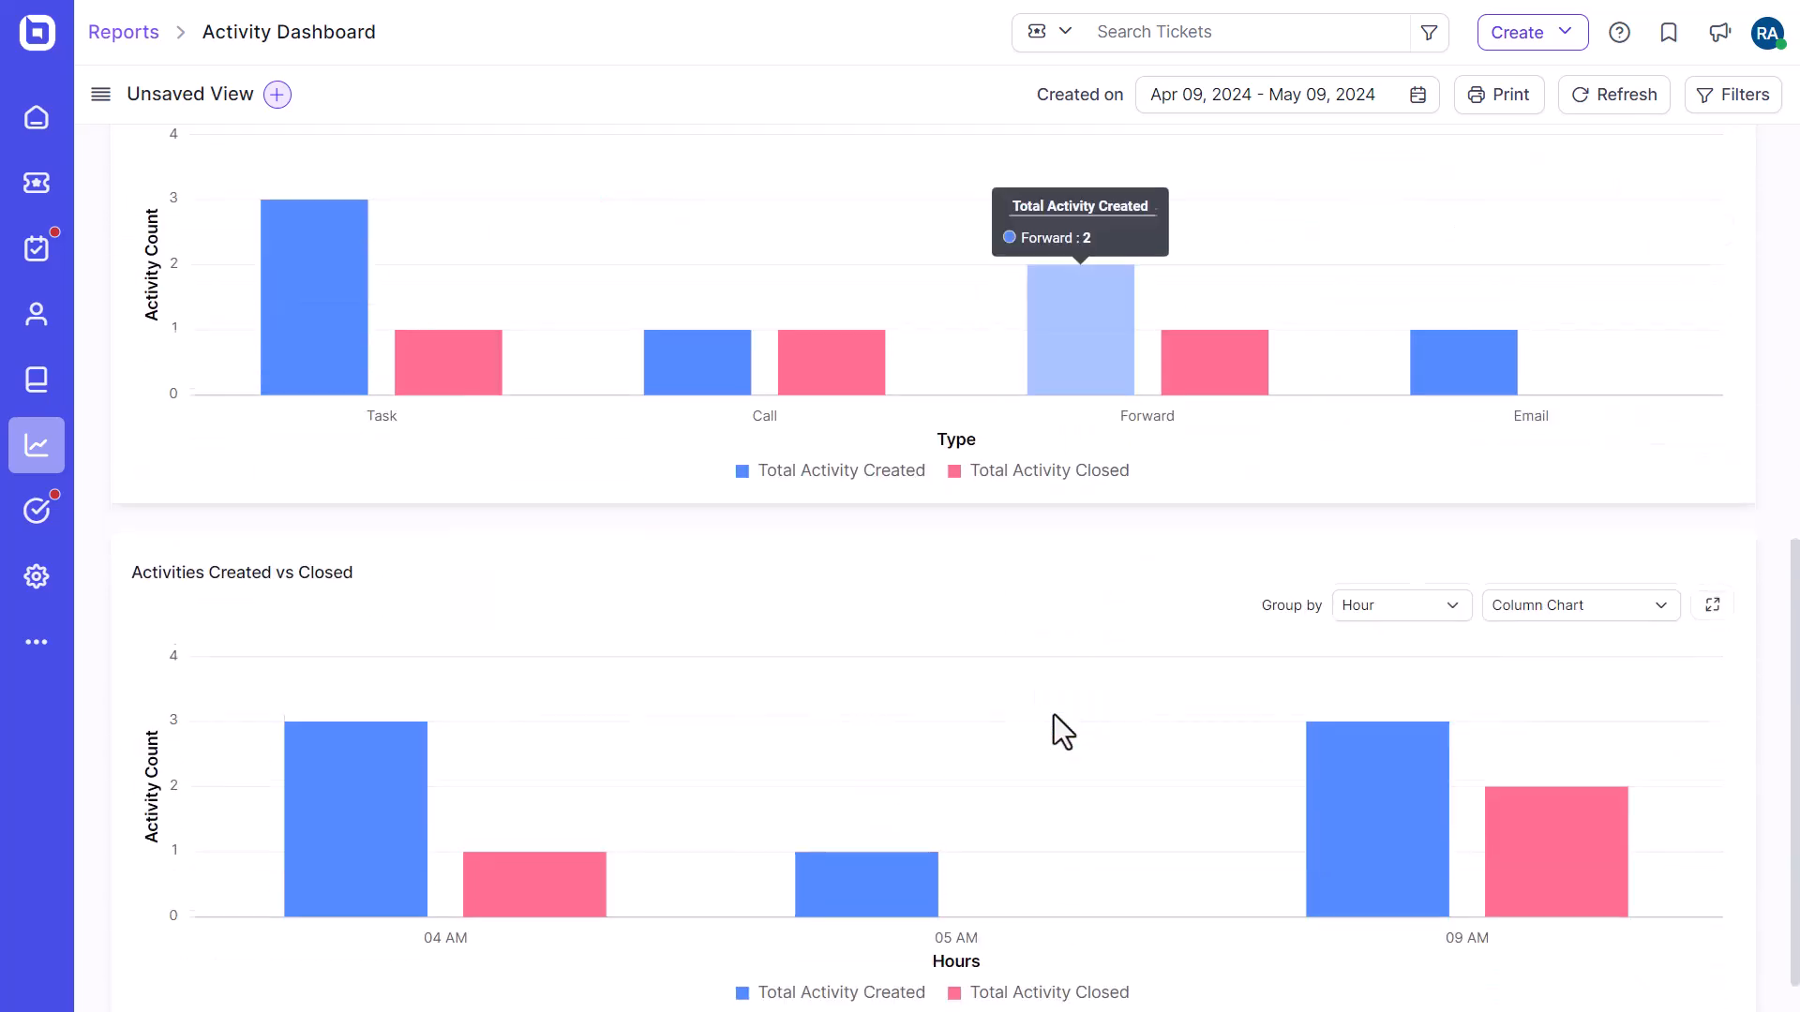
scroll(1054, 714, up, 8)
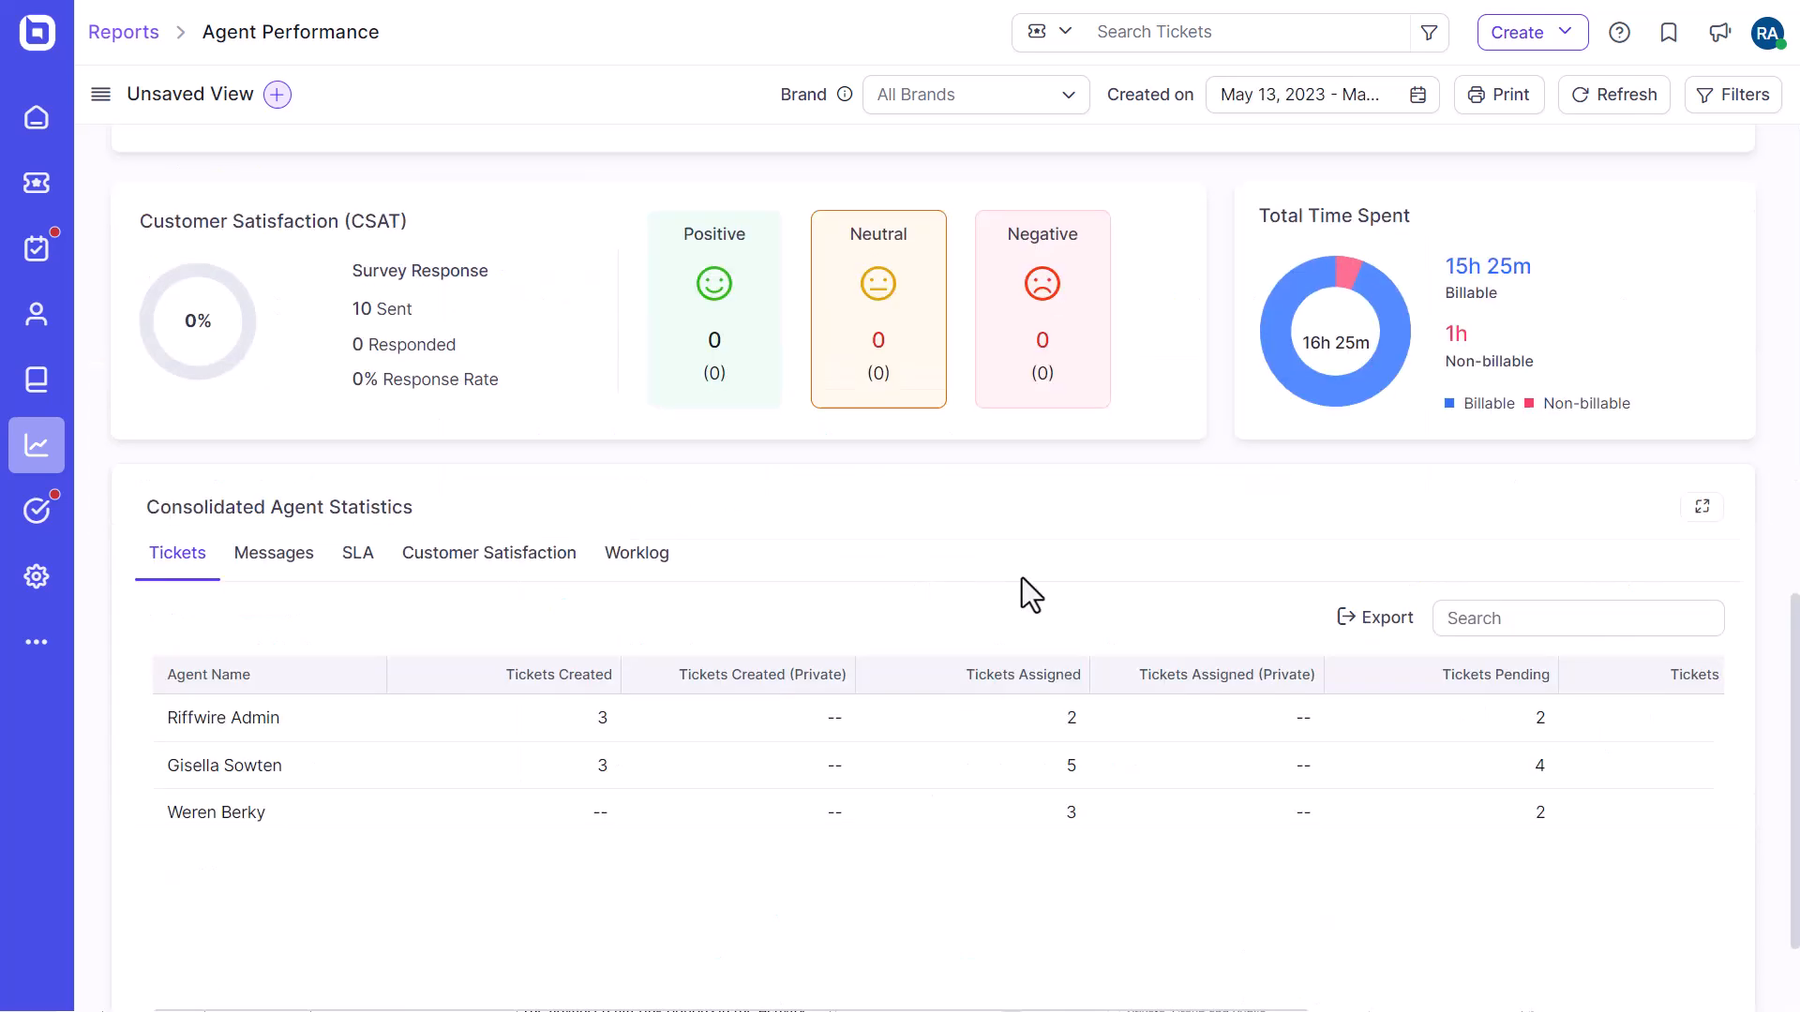
View the Messages figures in the Consolidated Agent Statistics of the Agent Performance report.
scroll(1022, 591, down, 2)
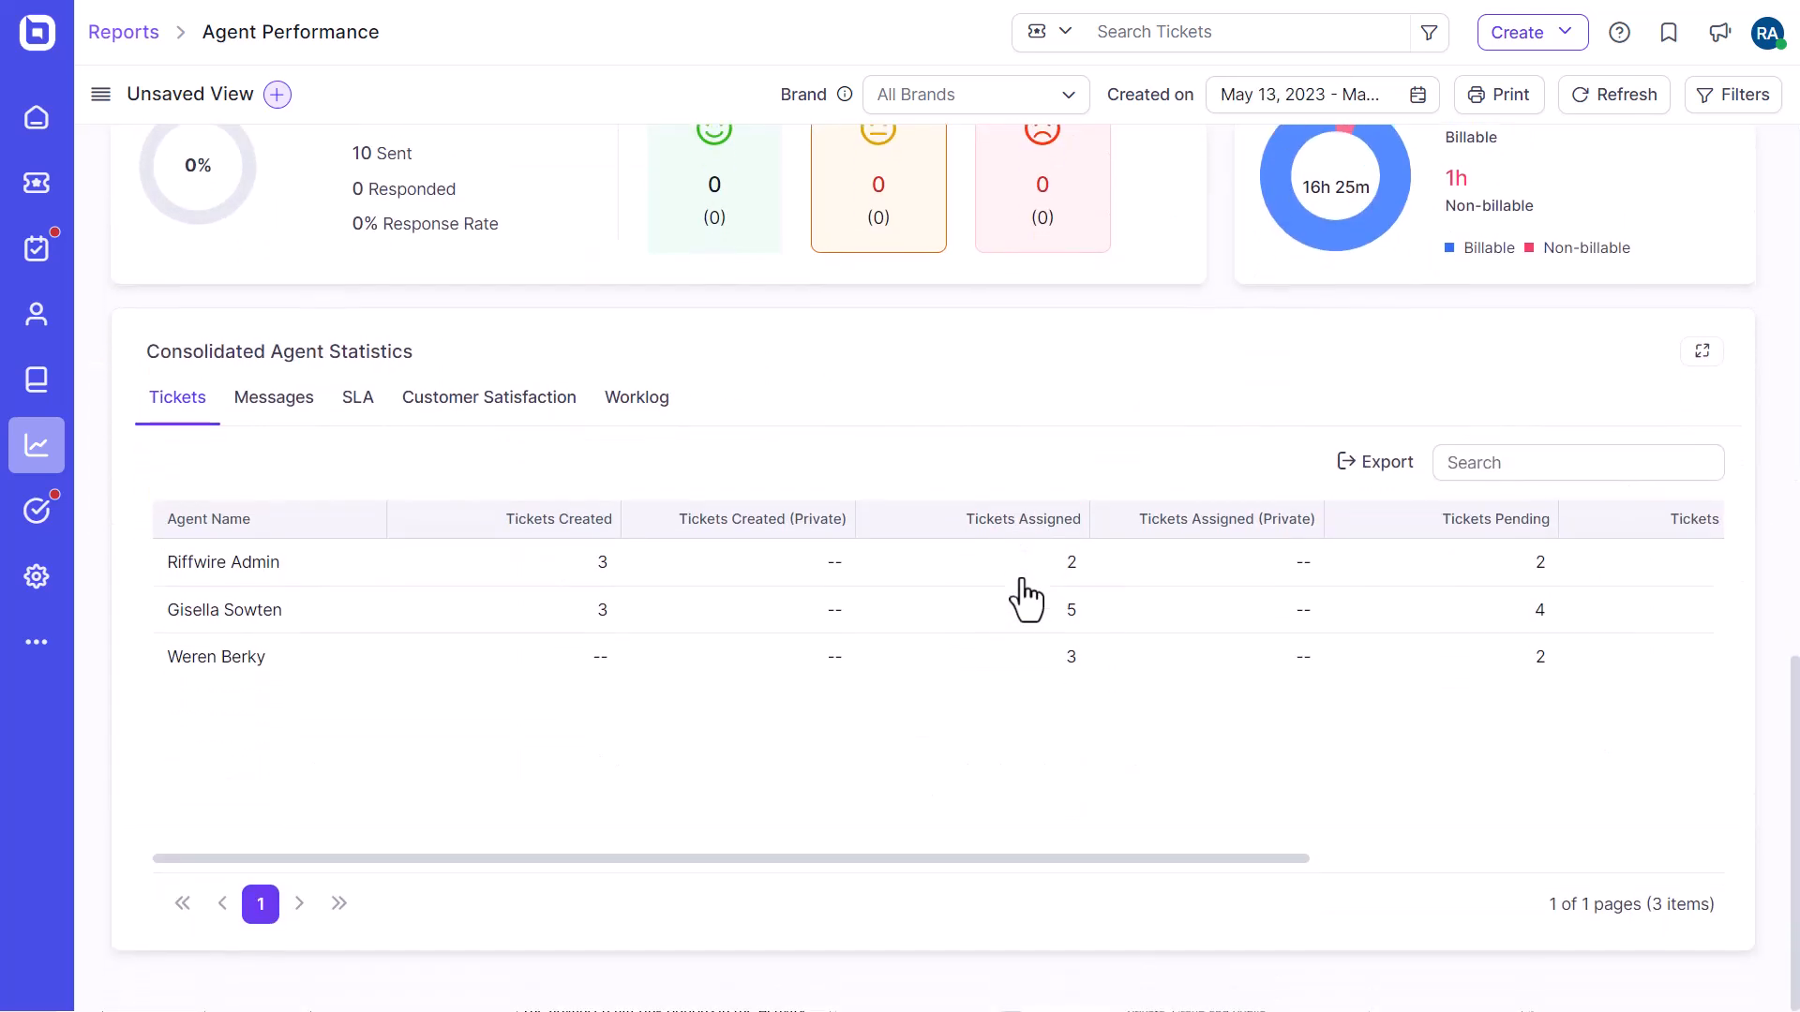
click(300, 418)
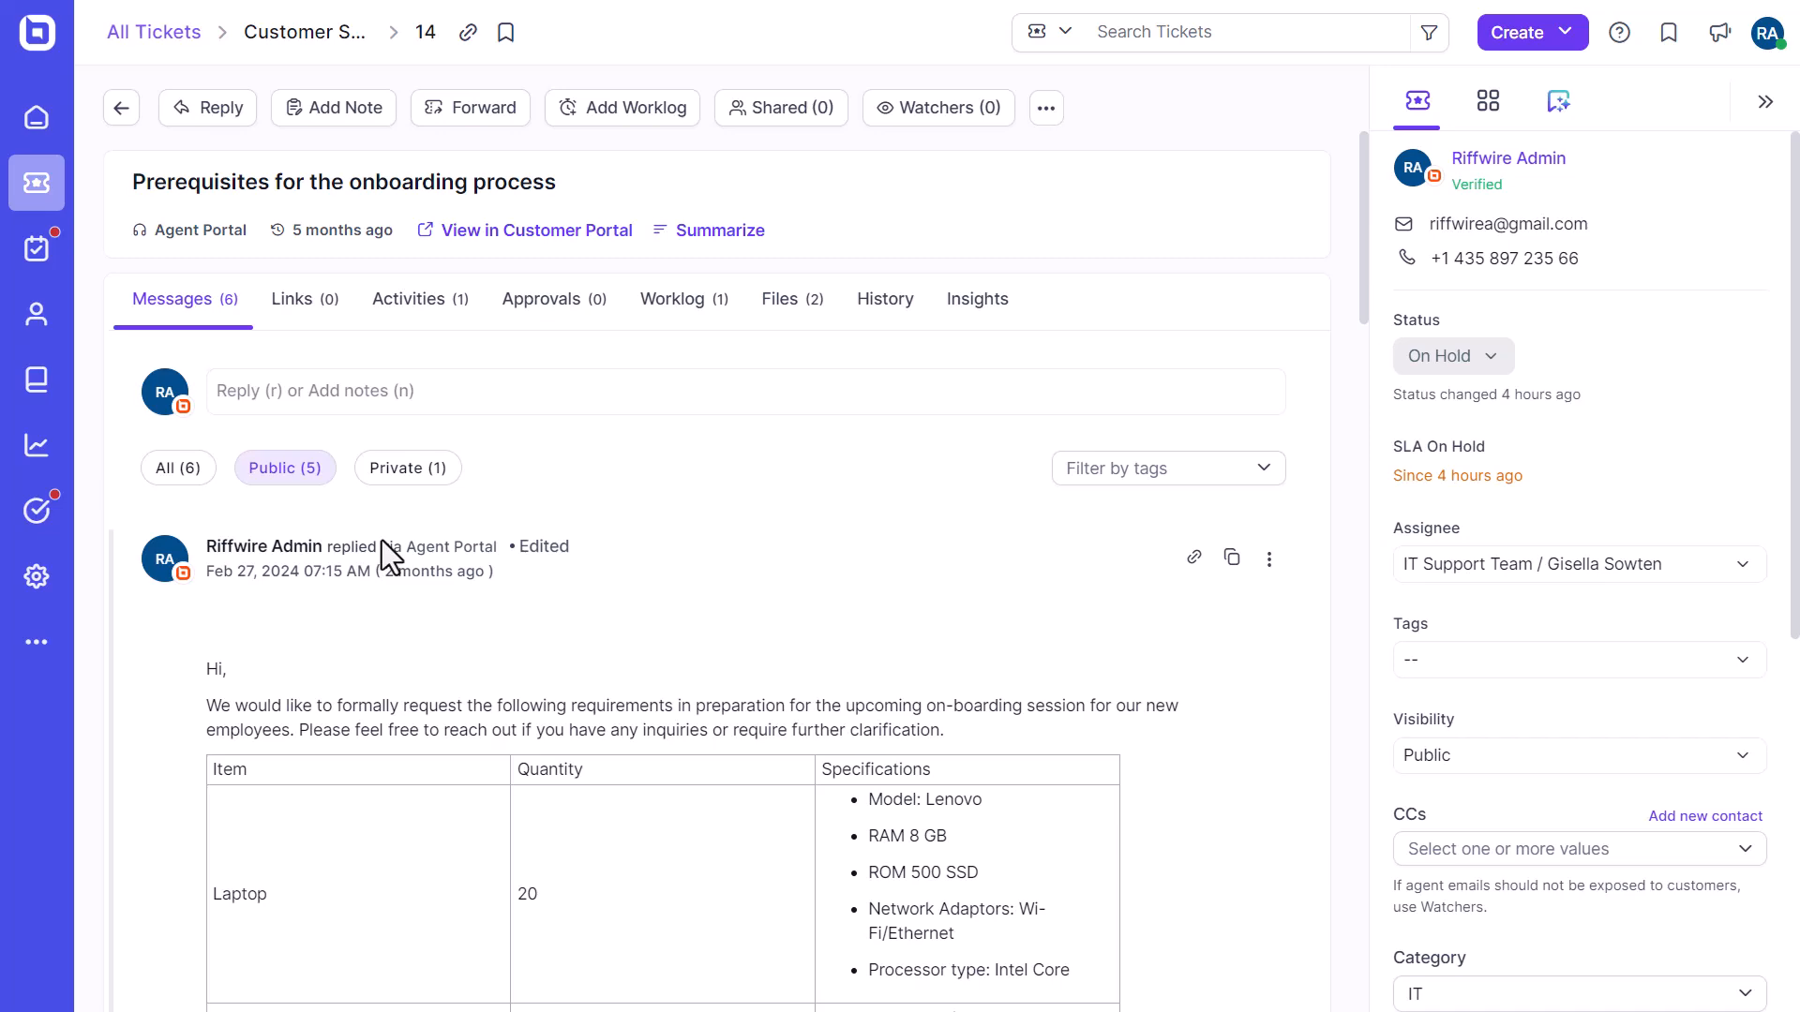
Start forwarding the "Prerequisites for the onboarding process" ticket and select List_of_Items.png and Receipt_SDD018NTAE.pdf as its attachments.
click(474, 111)
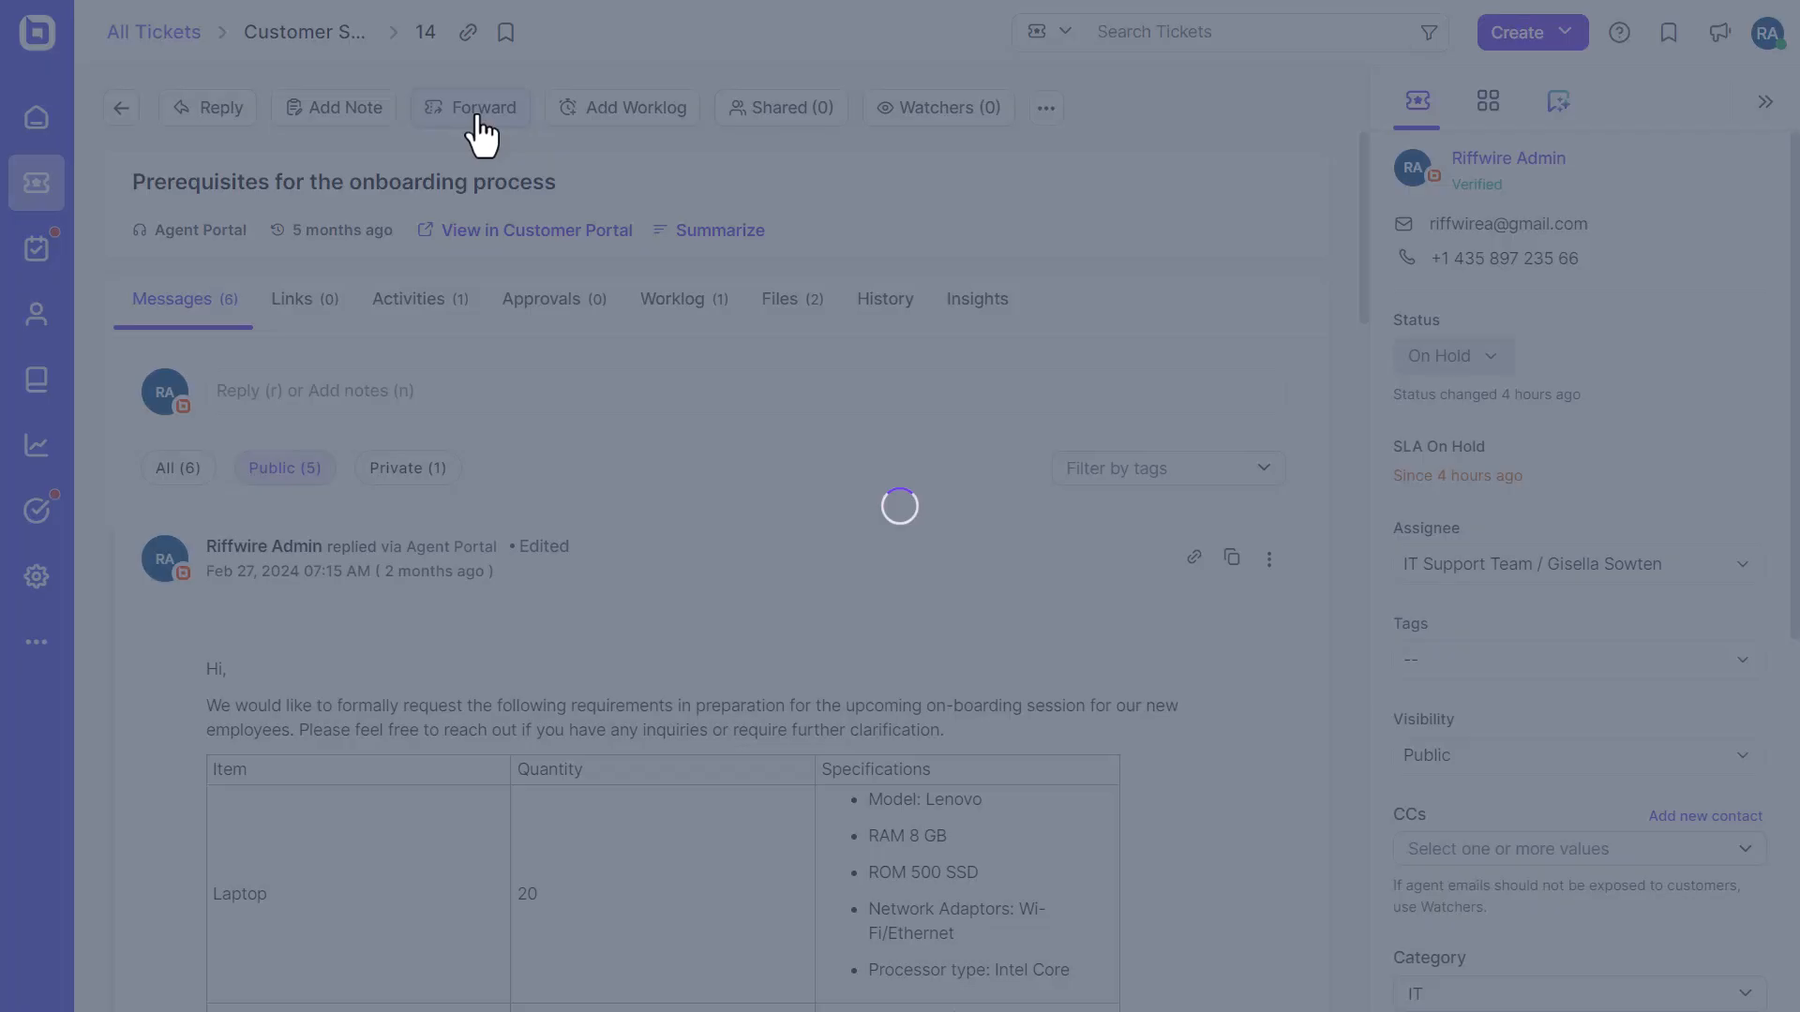
scroll(699, 572, down, 5)
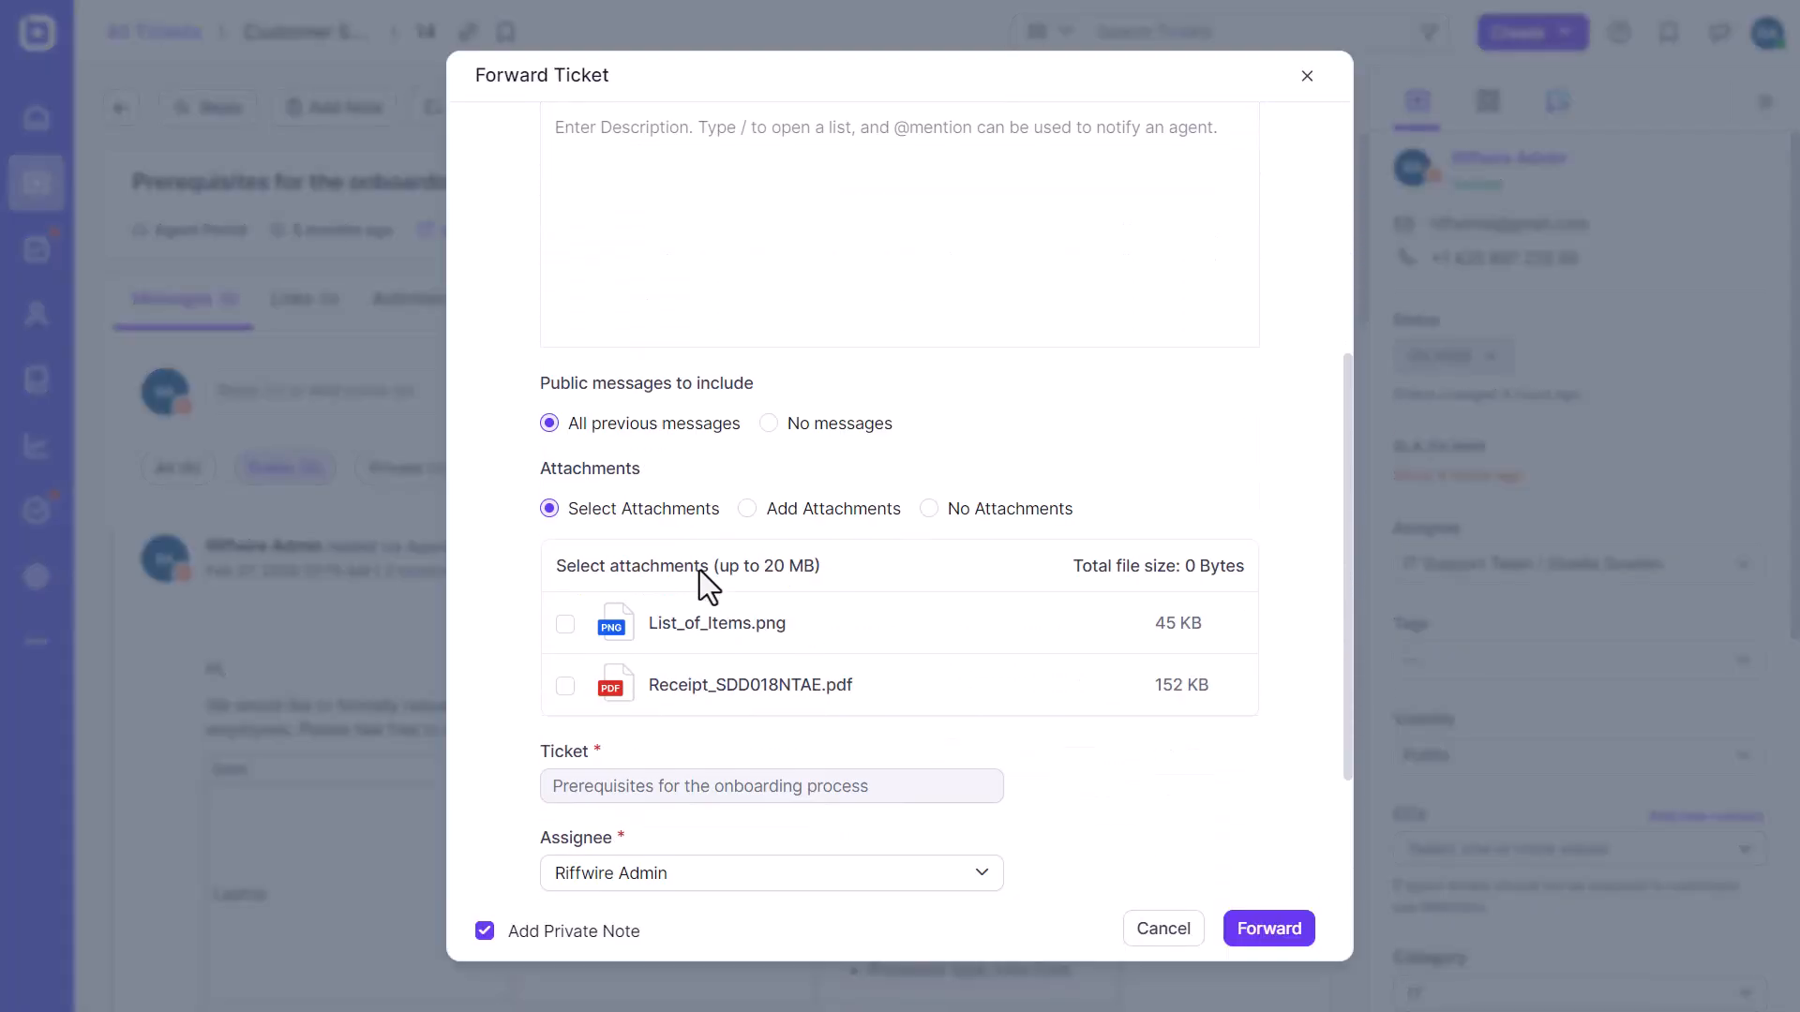
scroll(699, 570, down, 2)
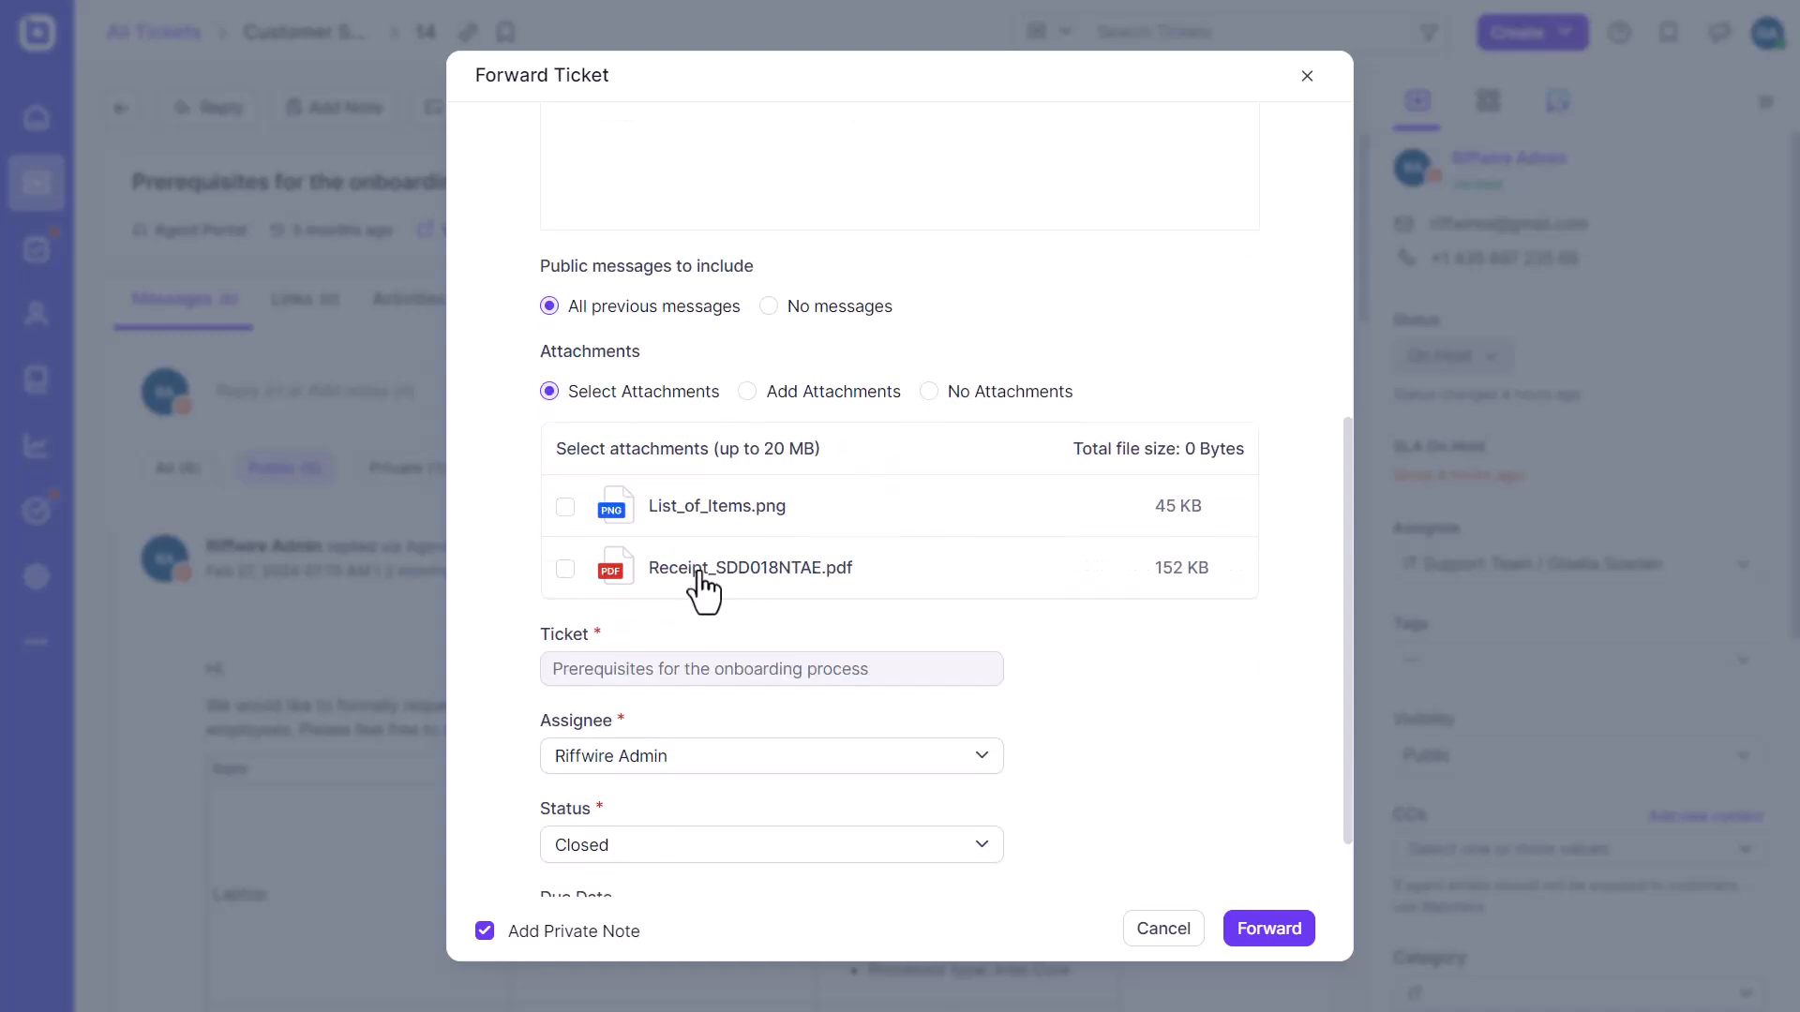
click(747, 414)
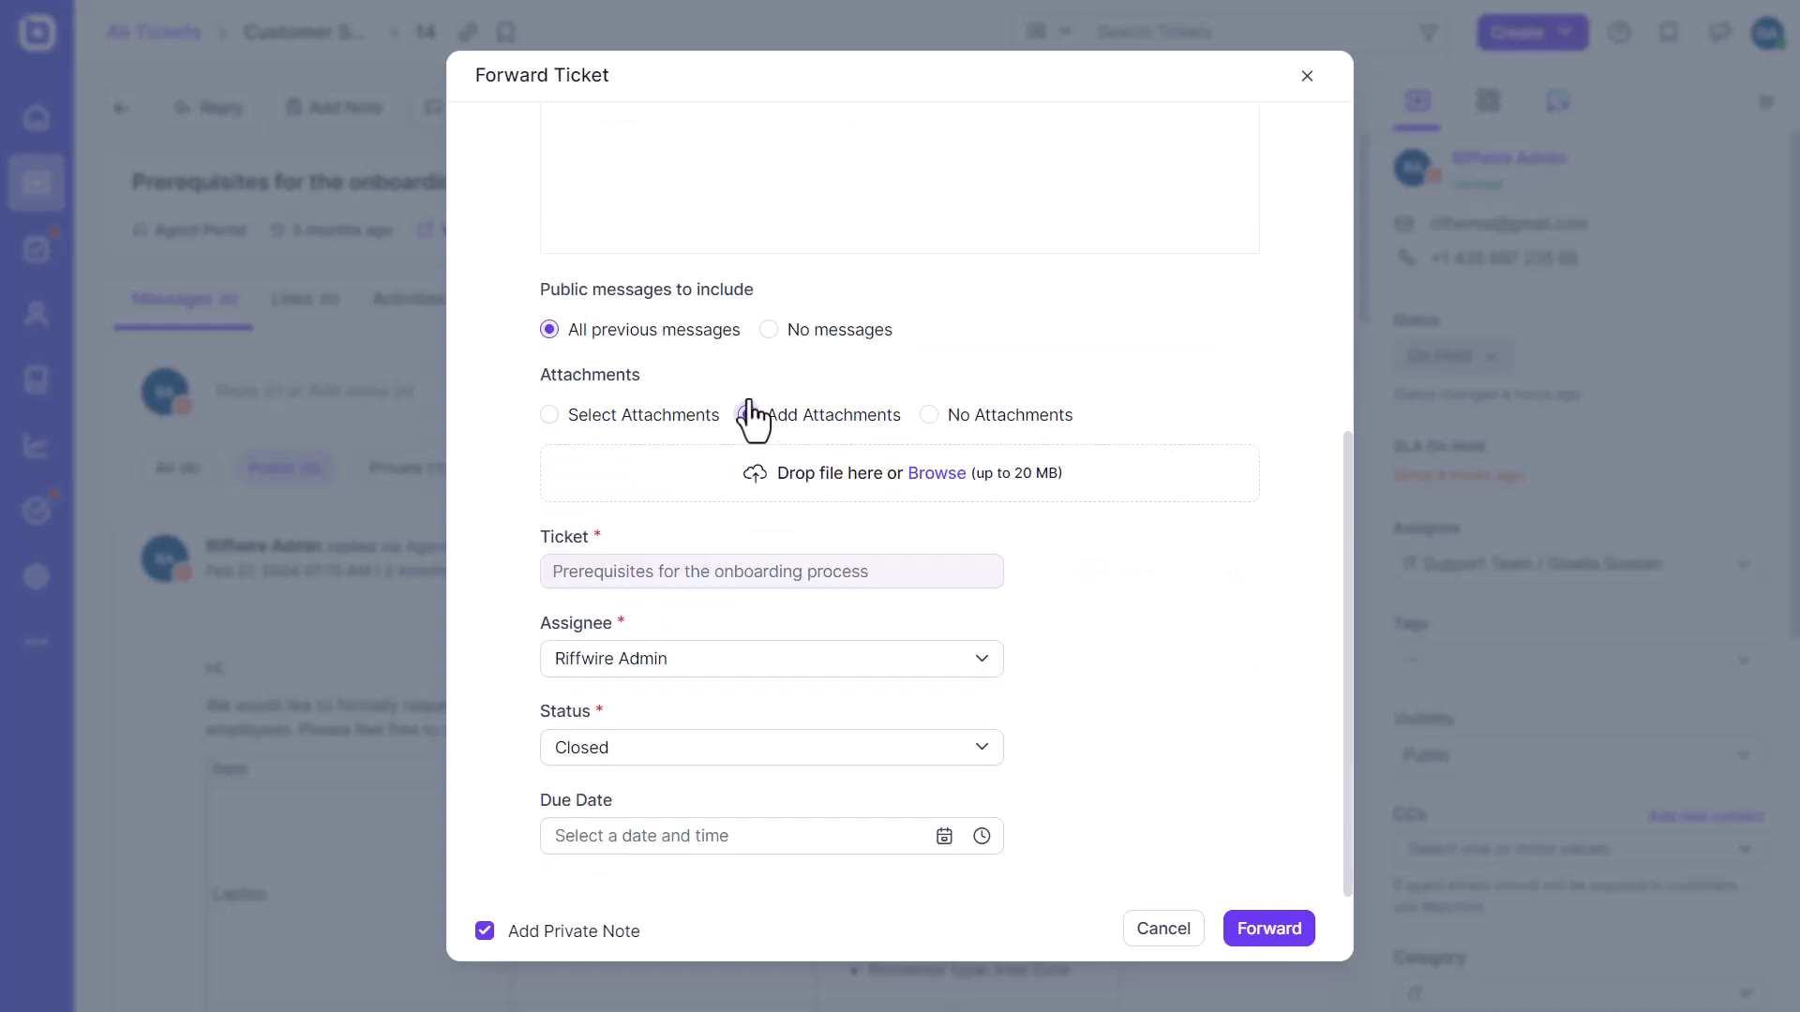
click(550, 414)
click(566, 529)
click(565, 590)
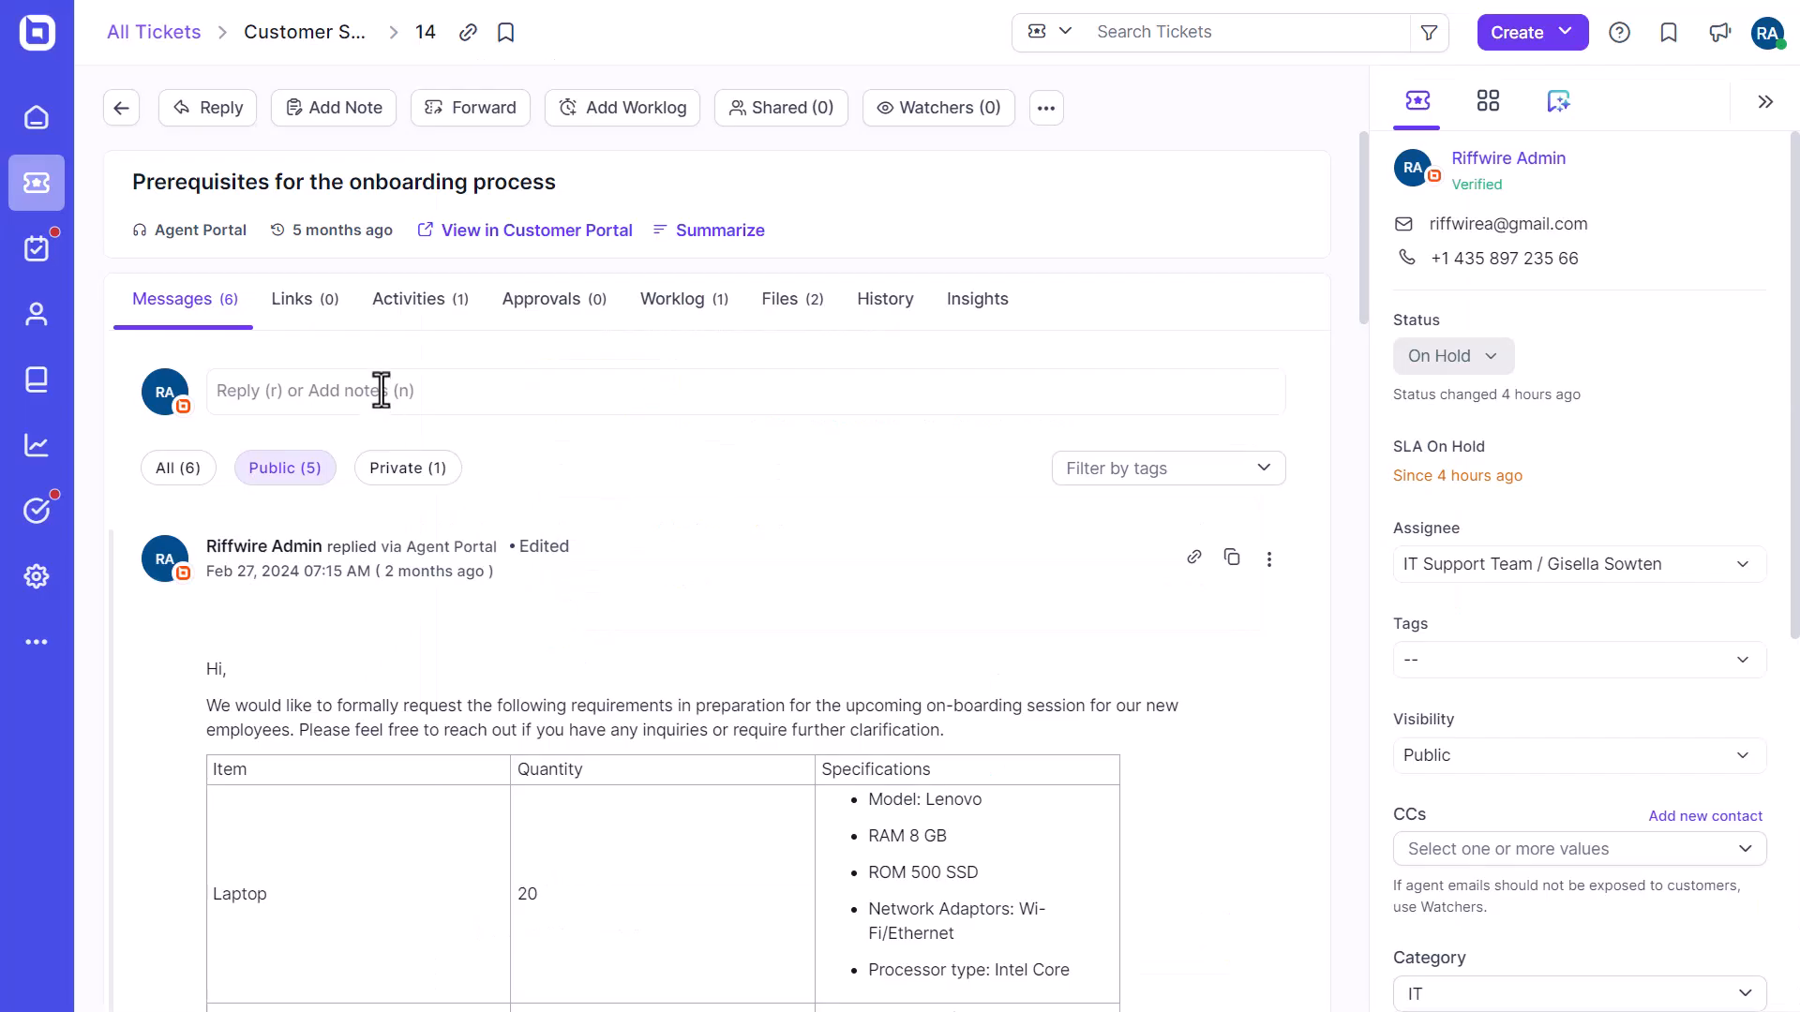
Start a reply on the onboarding ticket and look through the editor's slash-command formatting options.
click(381, 391)
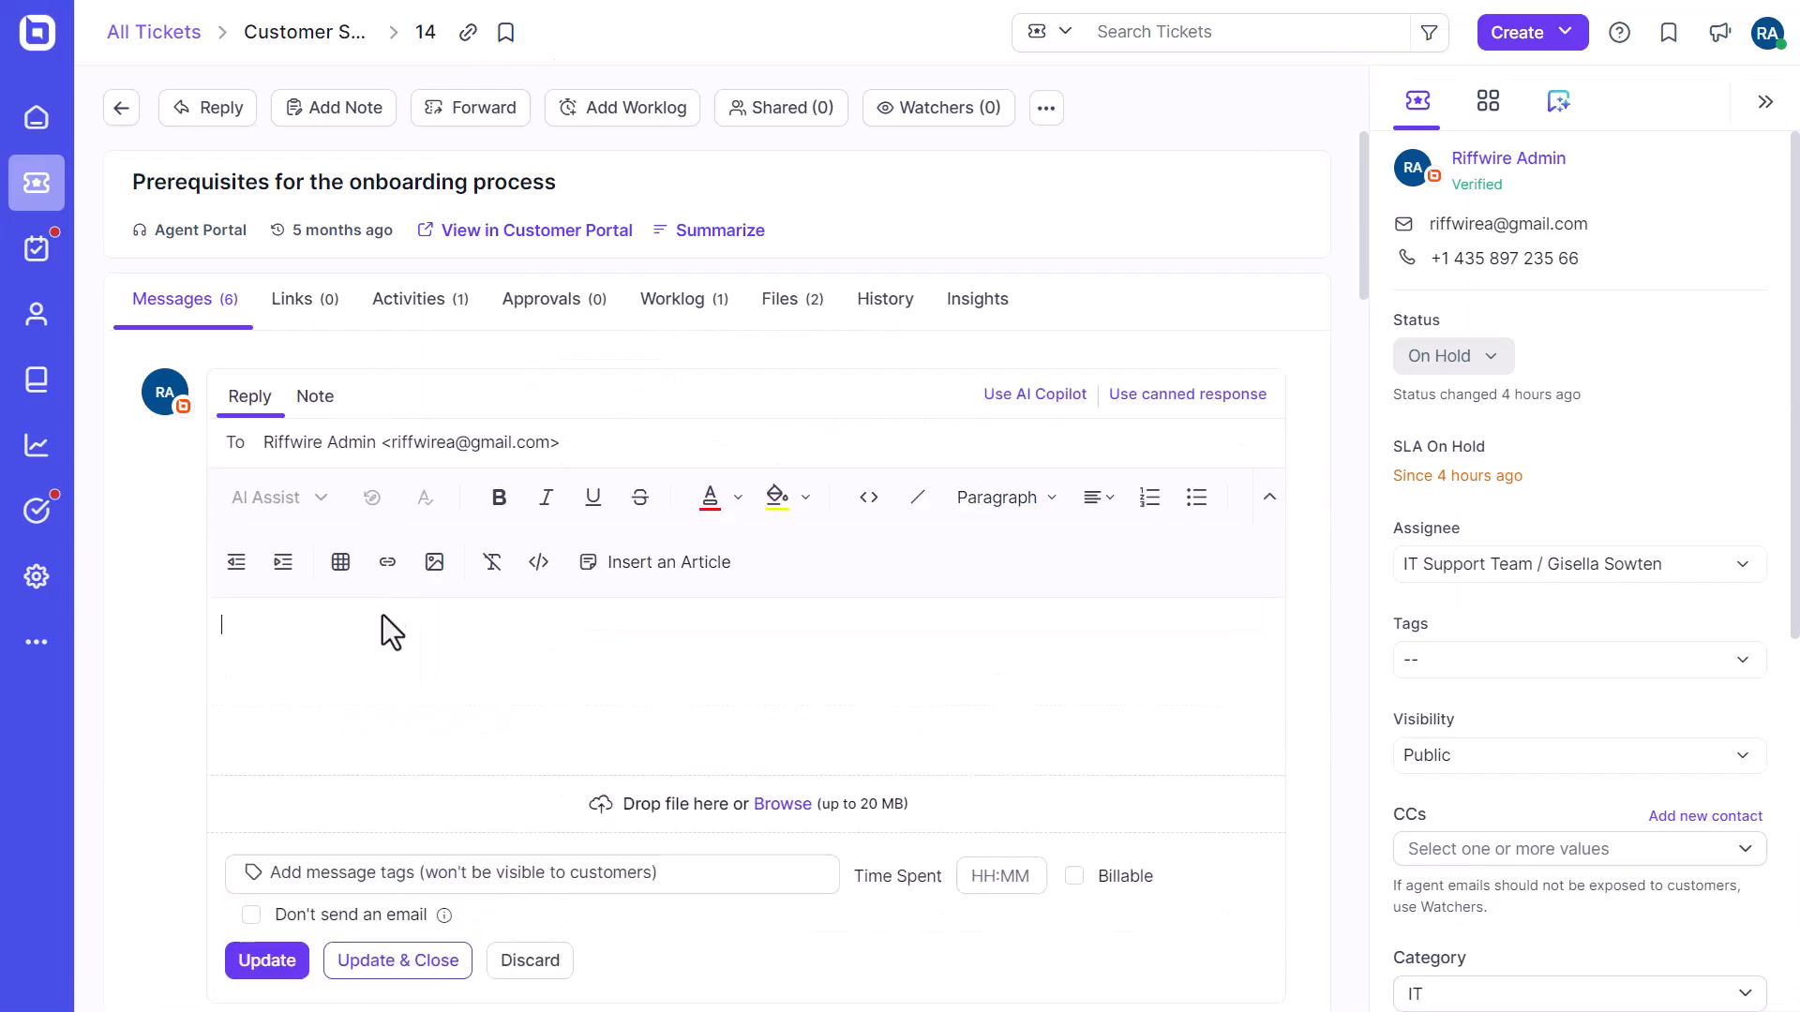
text(/)
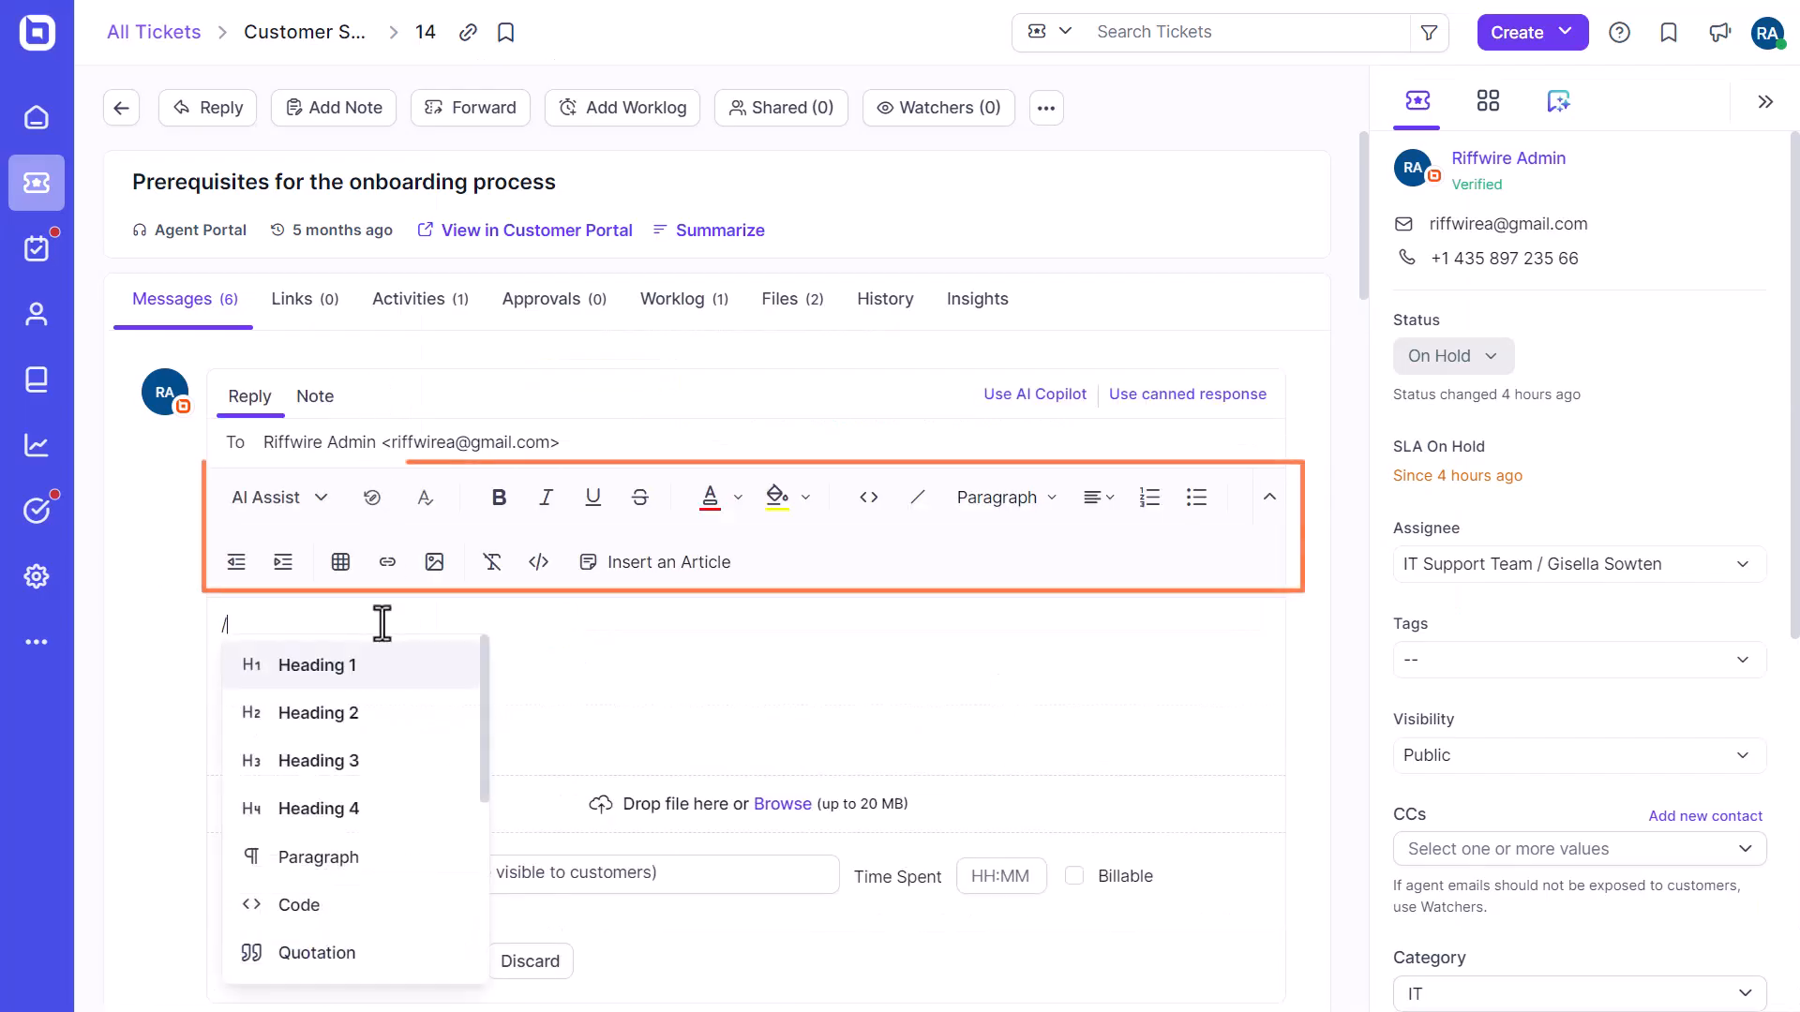
drag(486, 747, 476, 883)
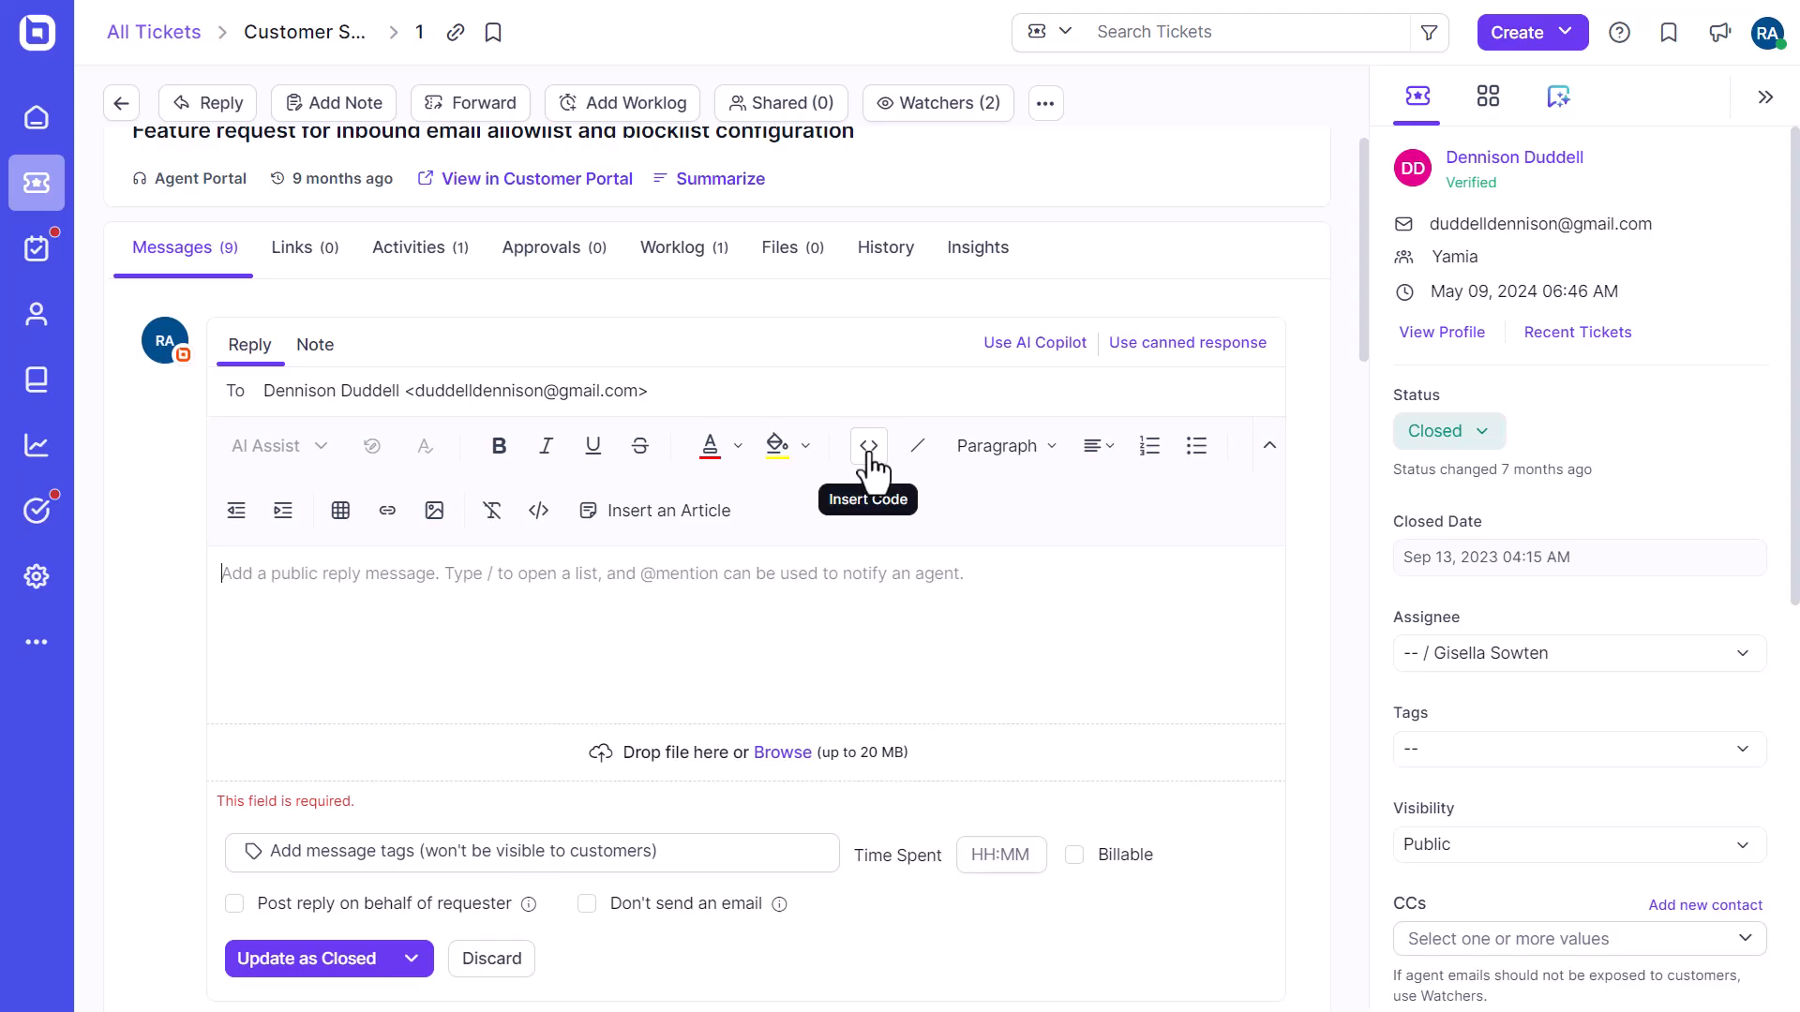
Insert the HTML code for a Student Registration Form as a code block in the inbound email allowlist ticket's reply.
click(869, 450)
text(<!DOCTYPE html> <html> <head> 	<title>Student Registration Form</title> 	<style> .my-form{ 	width: 50%; 	height: 60%;  	border: 1px solid #000000; } </style> </head> <body>)
click(1256, 933)
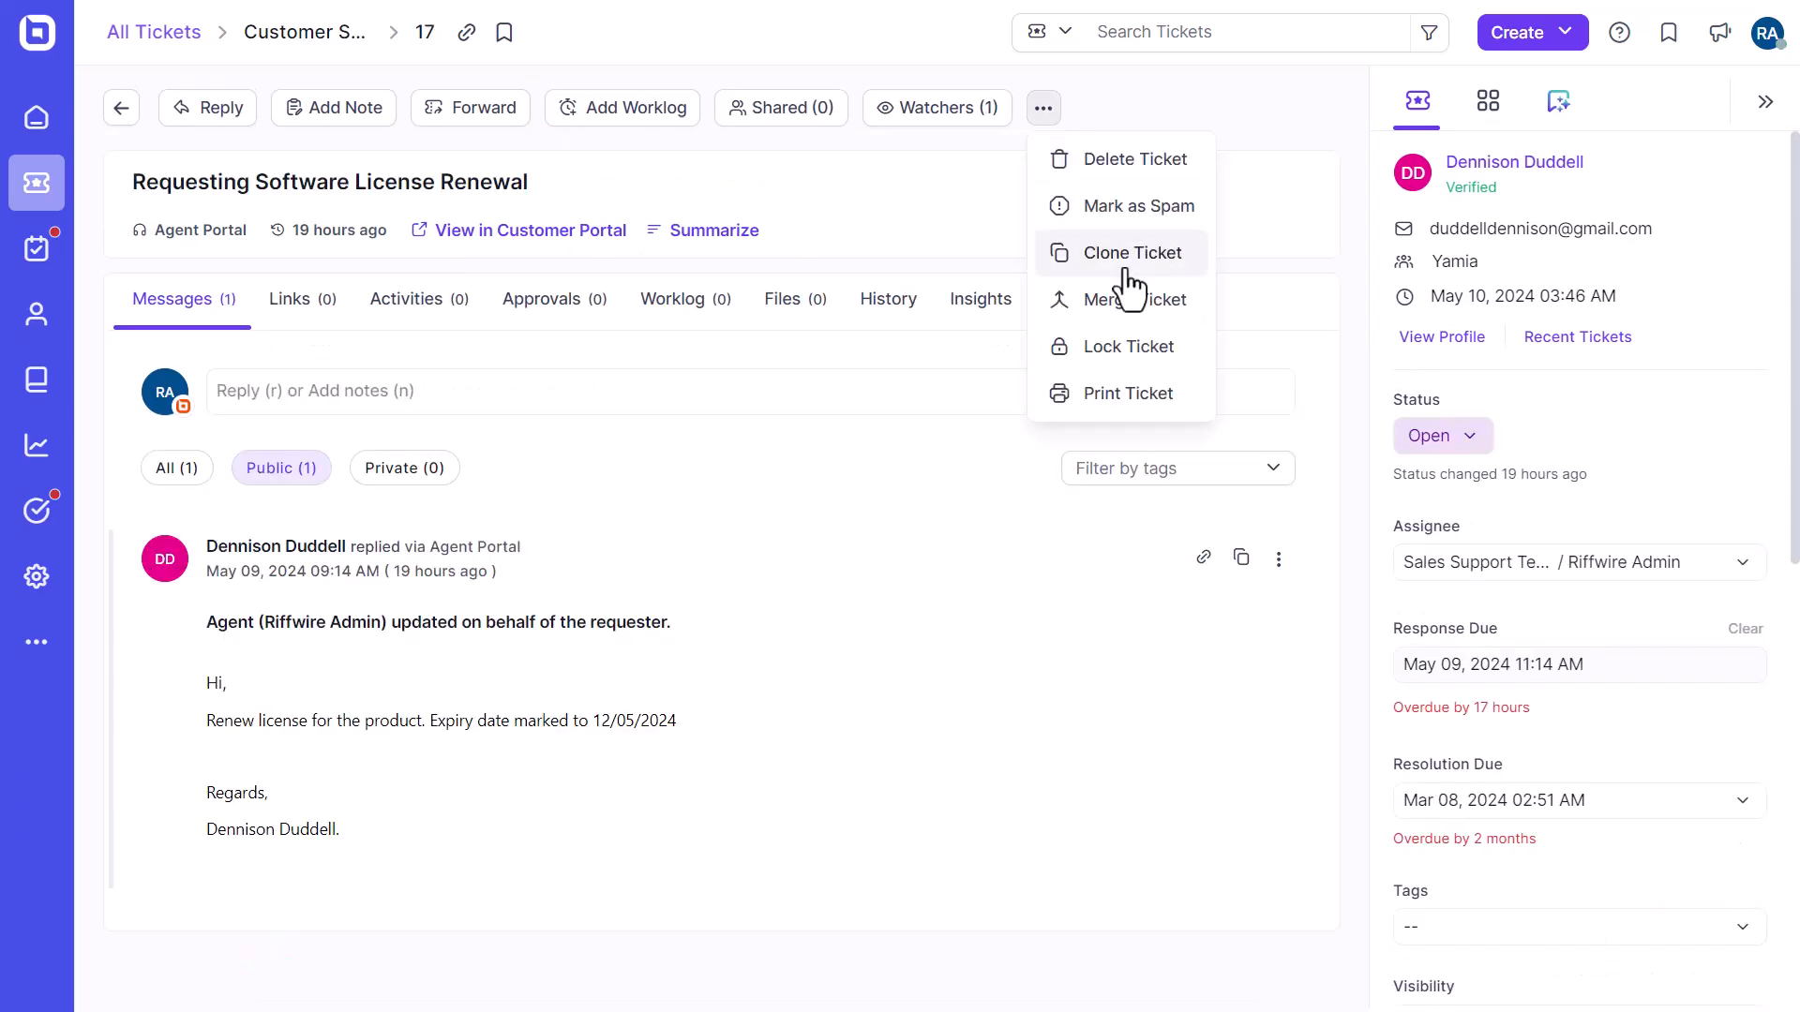
Merge the "Requesting Software License Renewal" ticket with a ticket found by searching for "license".
click(1133, 298)
text(license)
click(1294, 264)
click(1632, 316)
click(1734, 979)
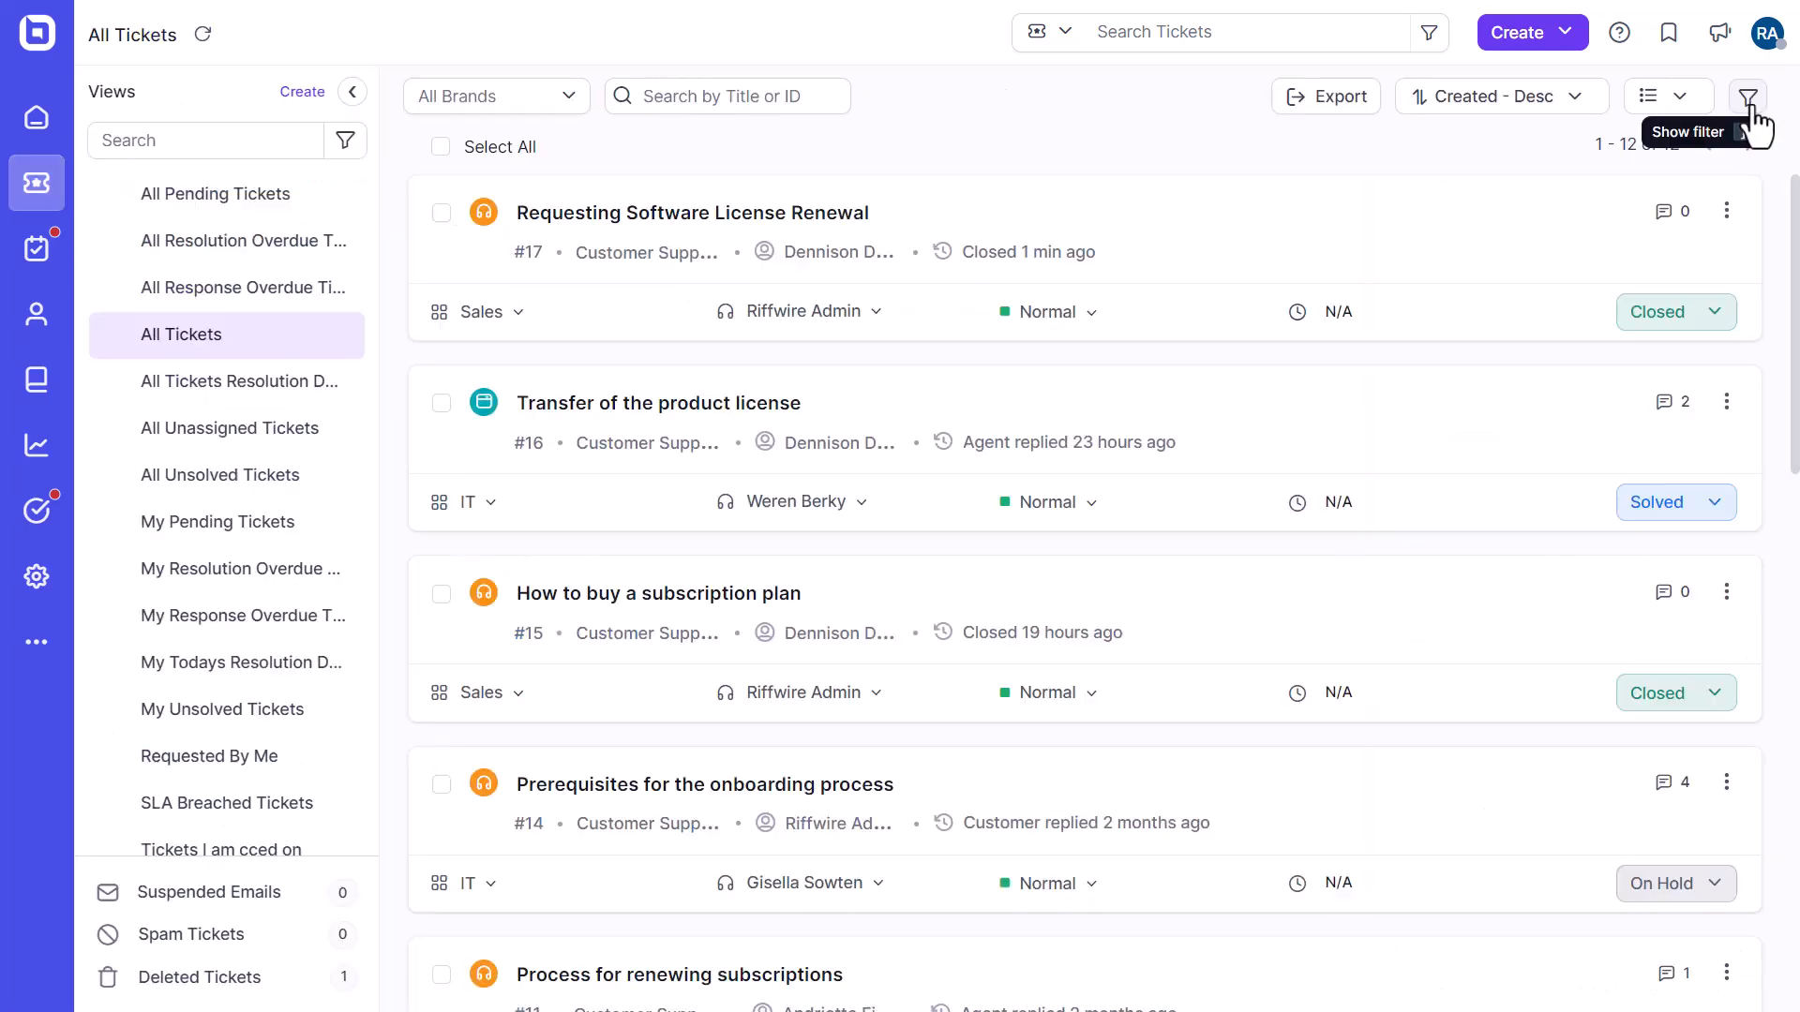
Filter All Tickets with the advanced condition Tags Not All "merged" and apply it.
click(1749, 98)
click(1617, 192)
click(898, 280)
text(tag)
click(947, 418)
click(1139, 276)
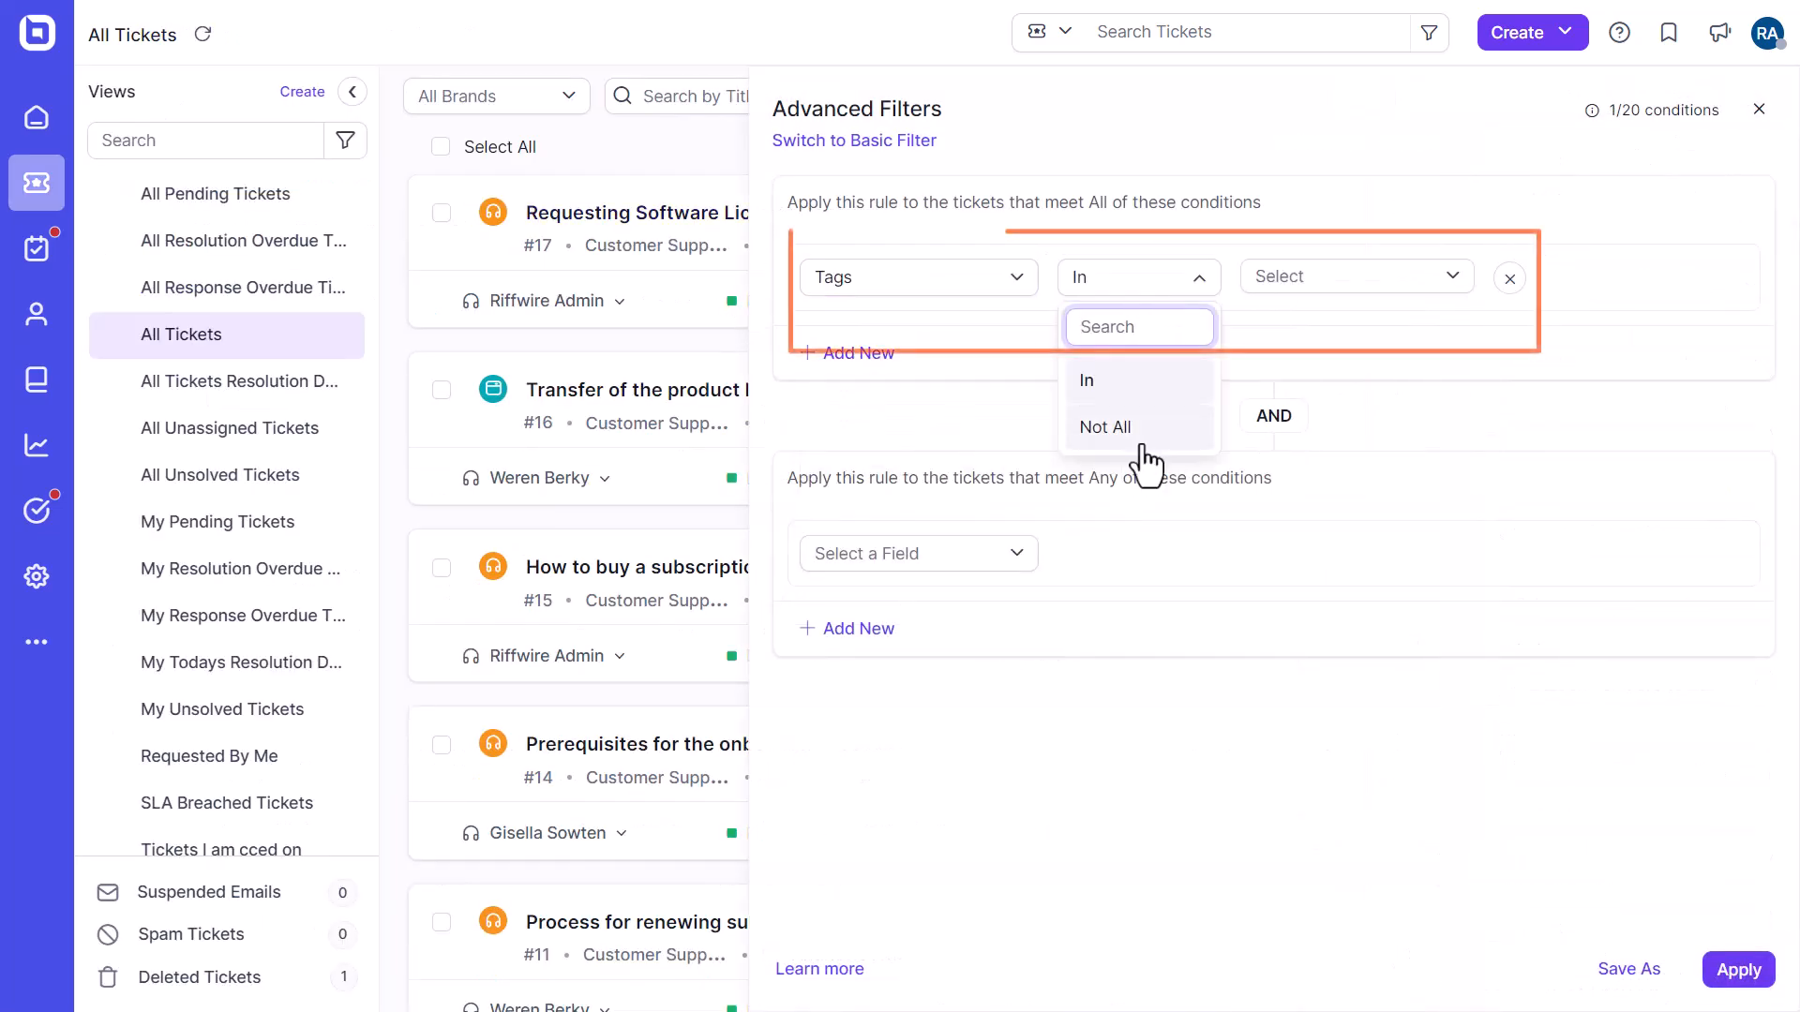
click(1097, 422)
click(1342, 277)
click(1348, 332)
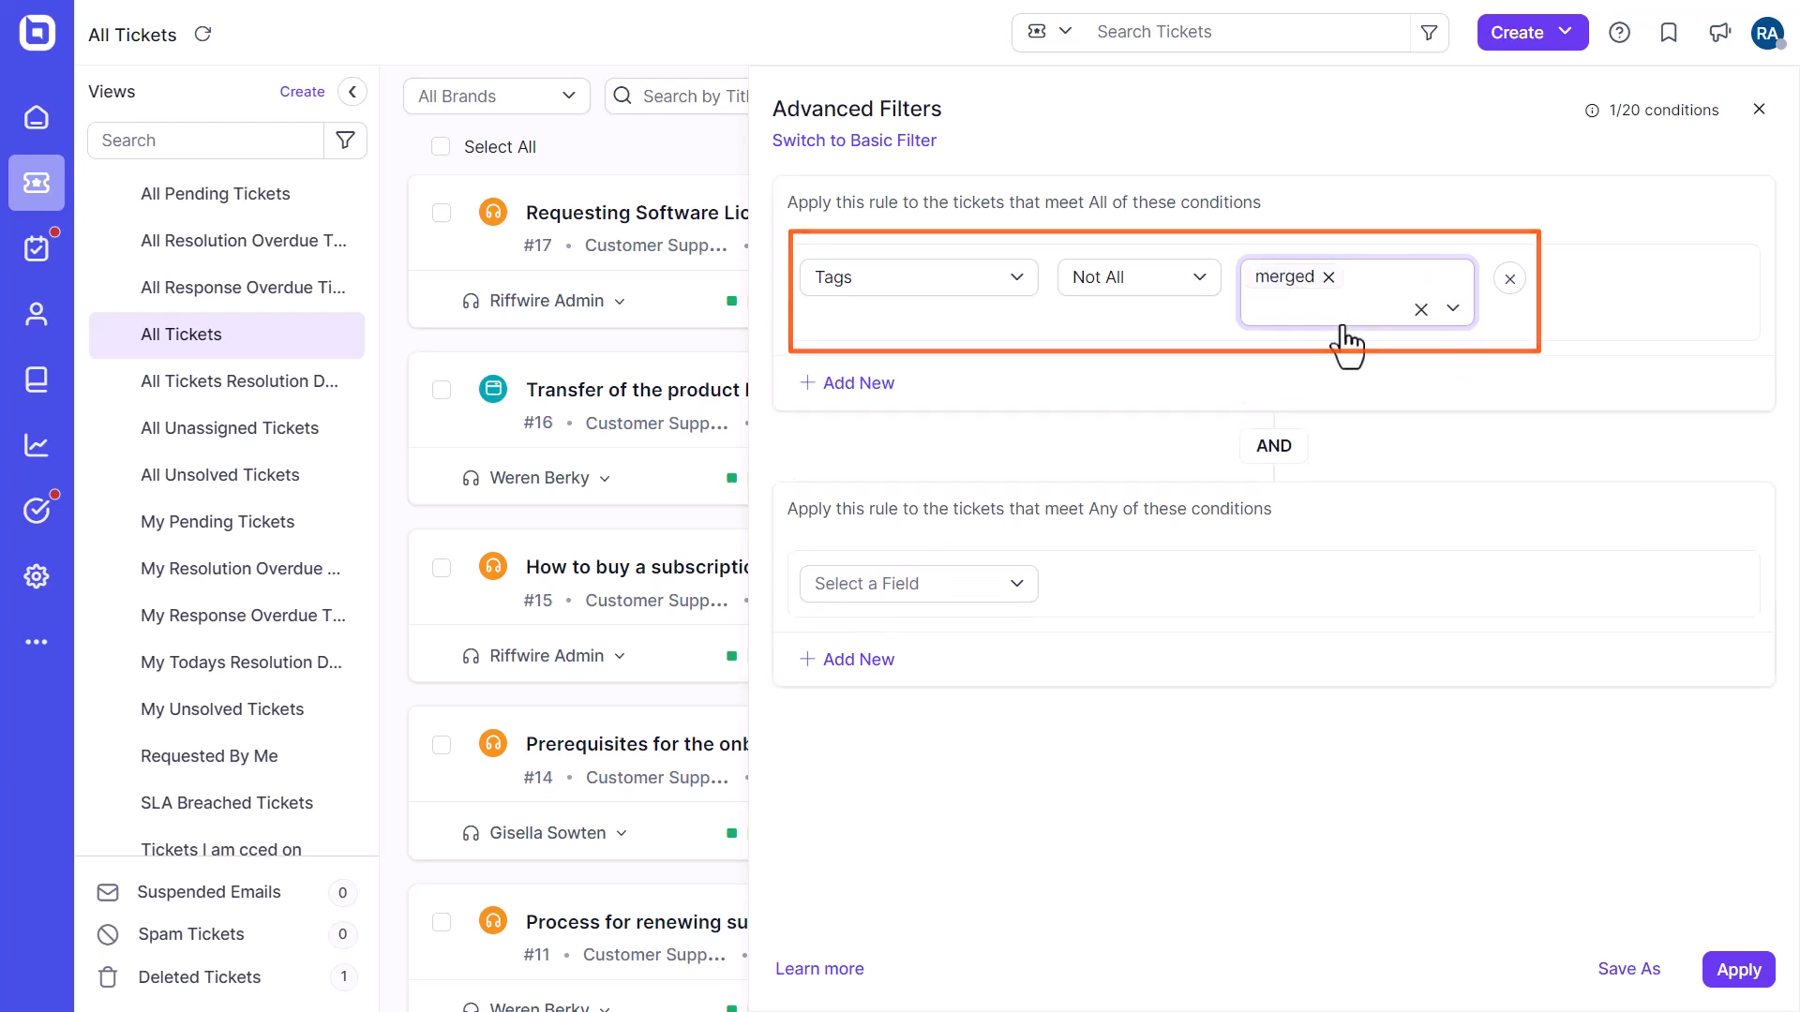
click(1737, 969)
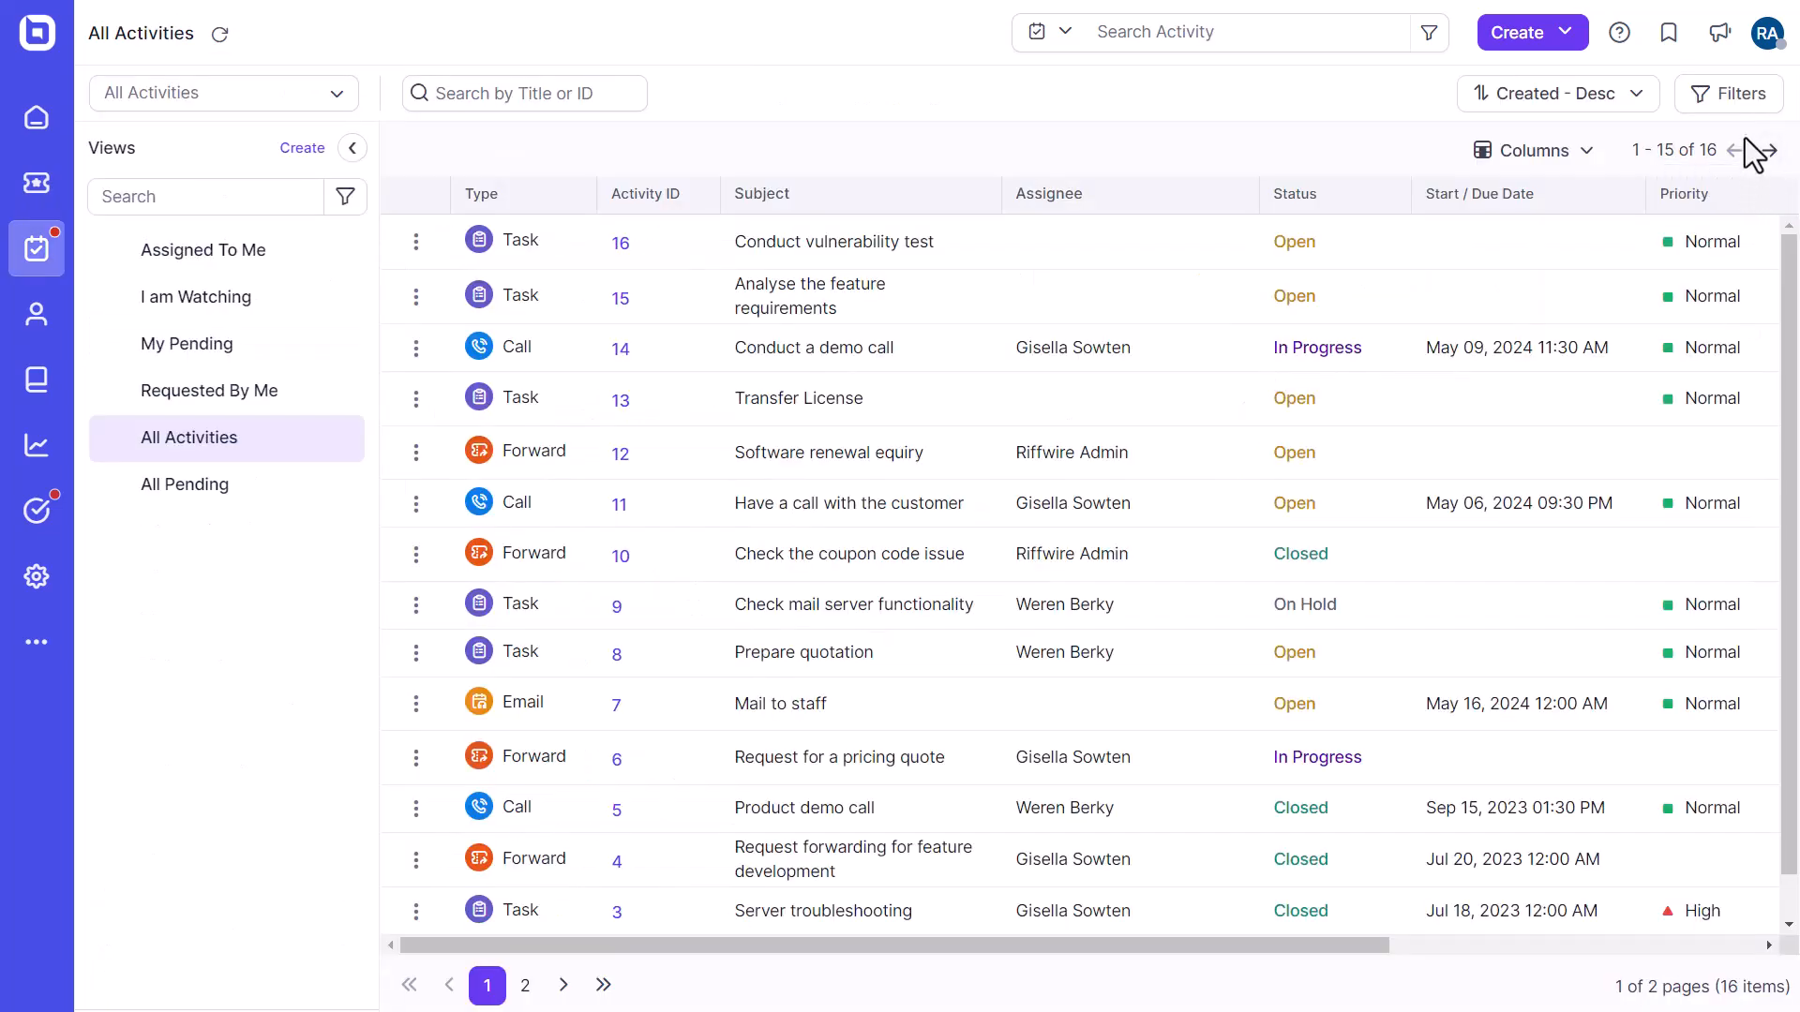
Add an advanced filter condition to All Activities requiring that Assignee Is not empty.
click(1745, 117)
click(1012, 225)
text(ass)
click(1002, 368)
click(1136, 225)
scroll(1134, 342, down, 1)
click(1141, 330)
Add a second activity filter condition, Subject Contains "audit", and apply the filters.
click(846, 300)
click(960, 298)
text(sub)
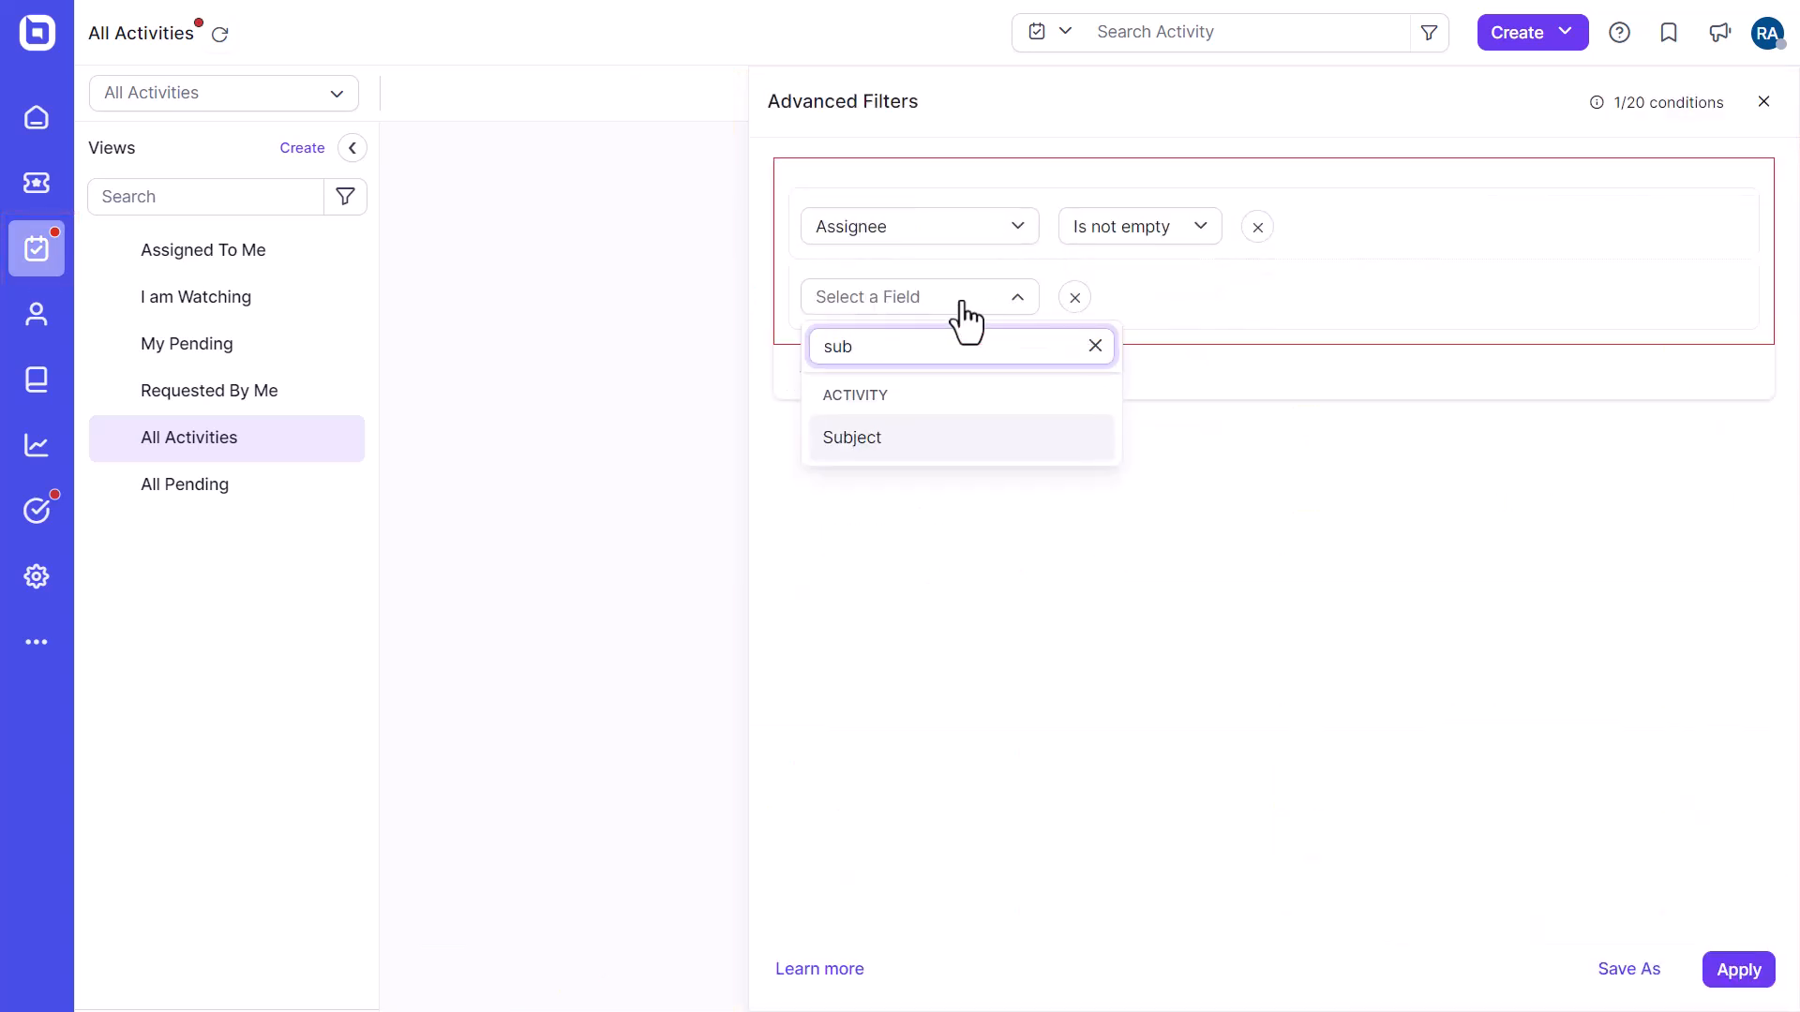
click(960, 439)
click(1132, 307)
click(1115, 374)
click(1349, 295)
text(audit)
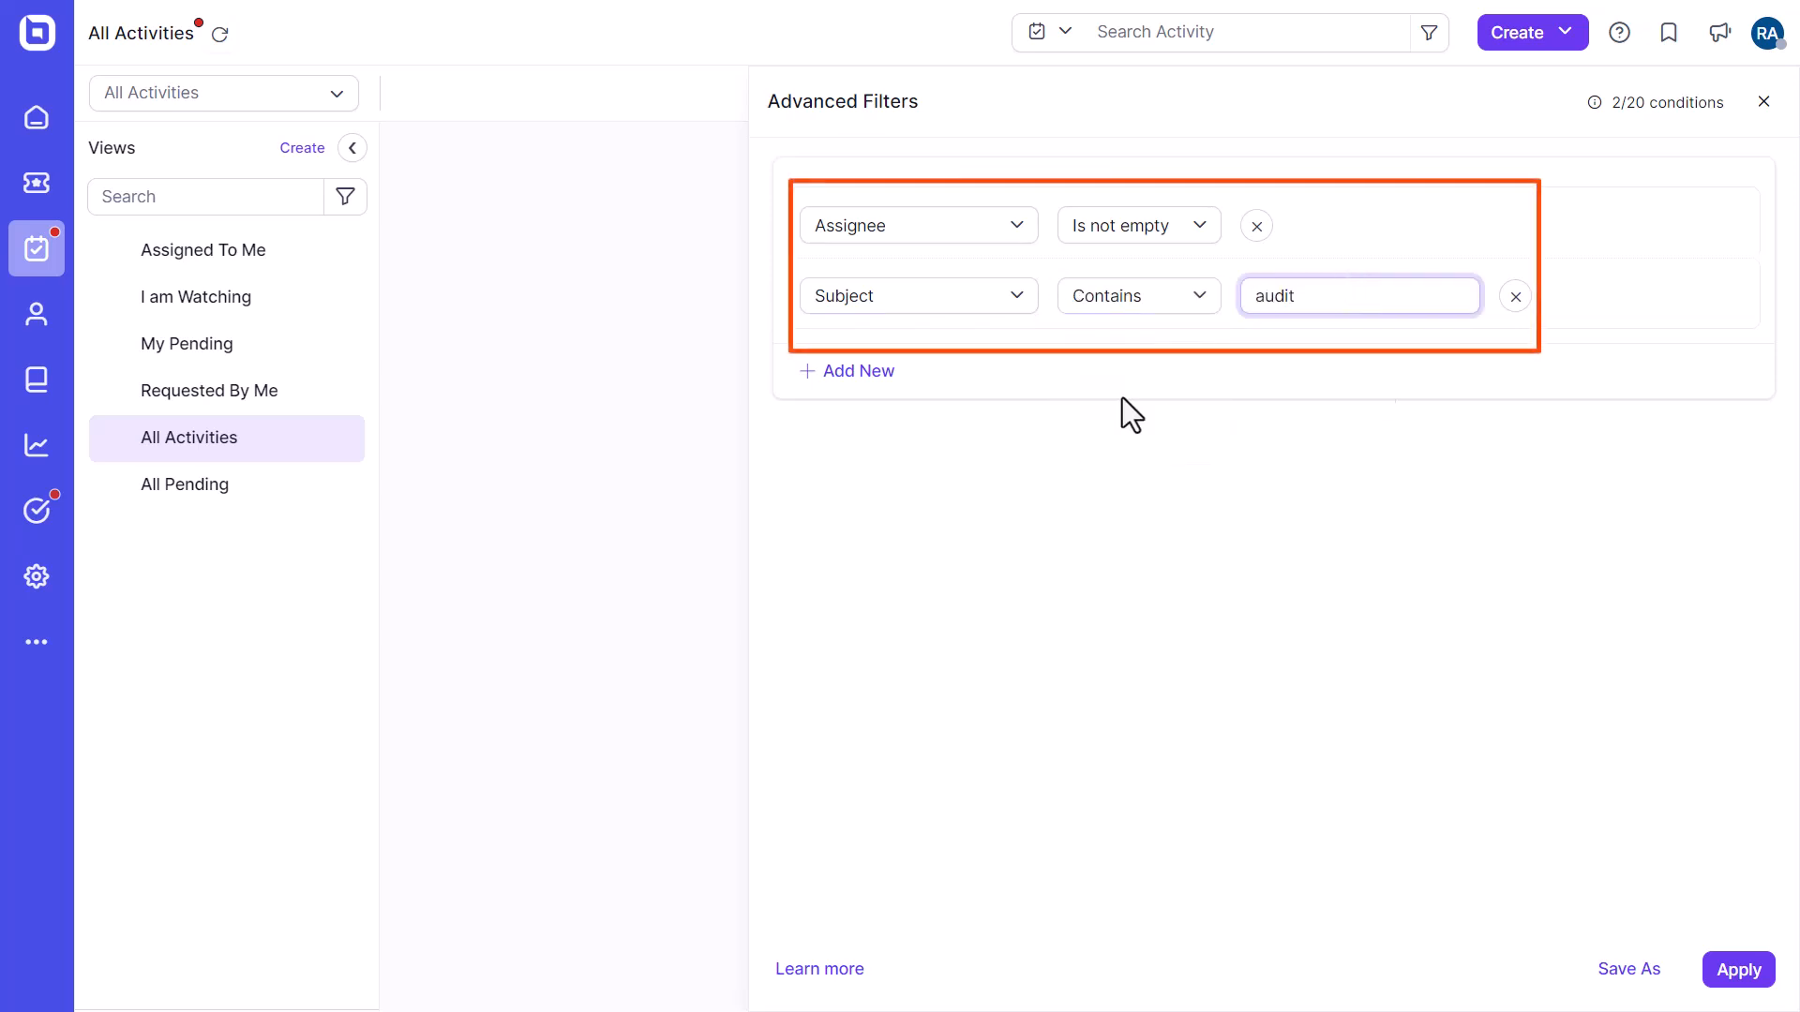
click(1739, 969)
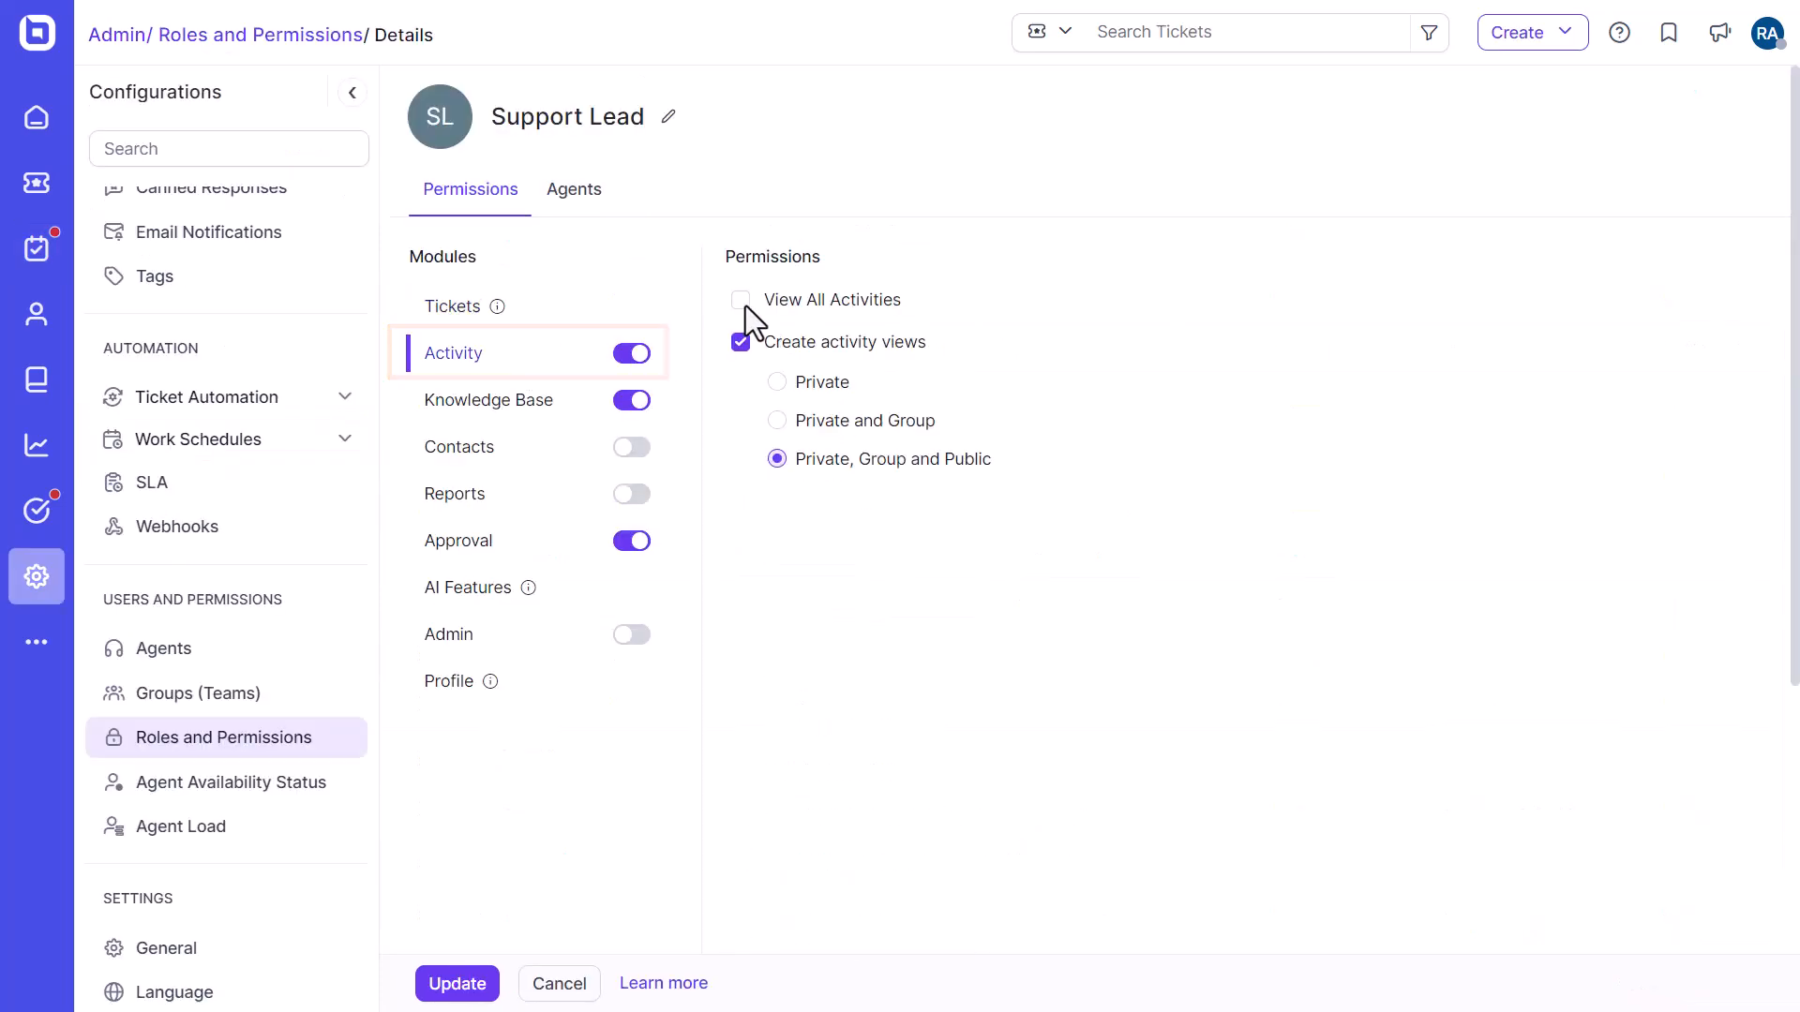
Enable the View All Activities permission for the Support Lead role and save the role.
click(745, 305)
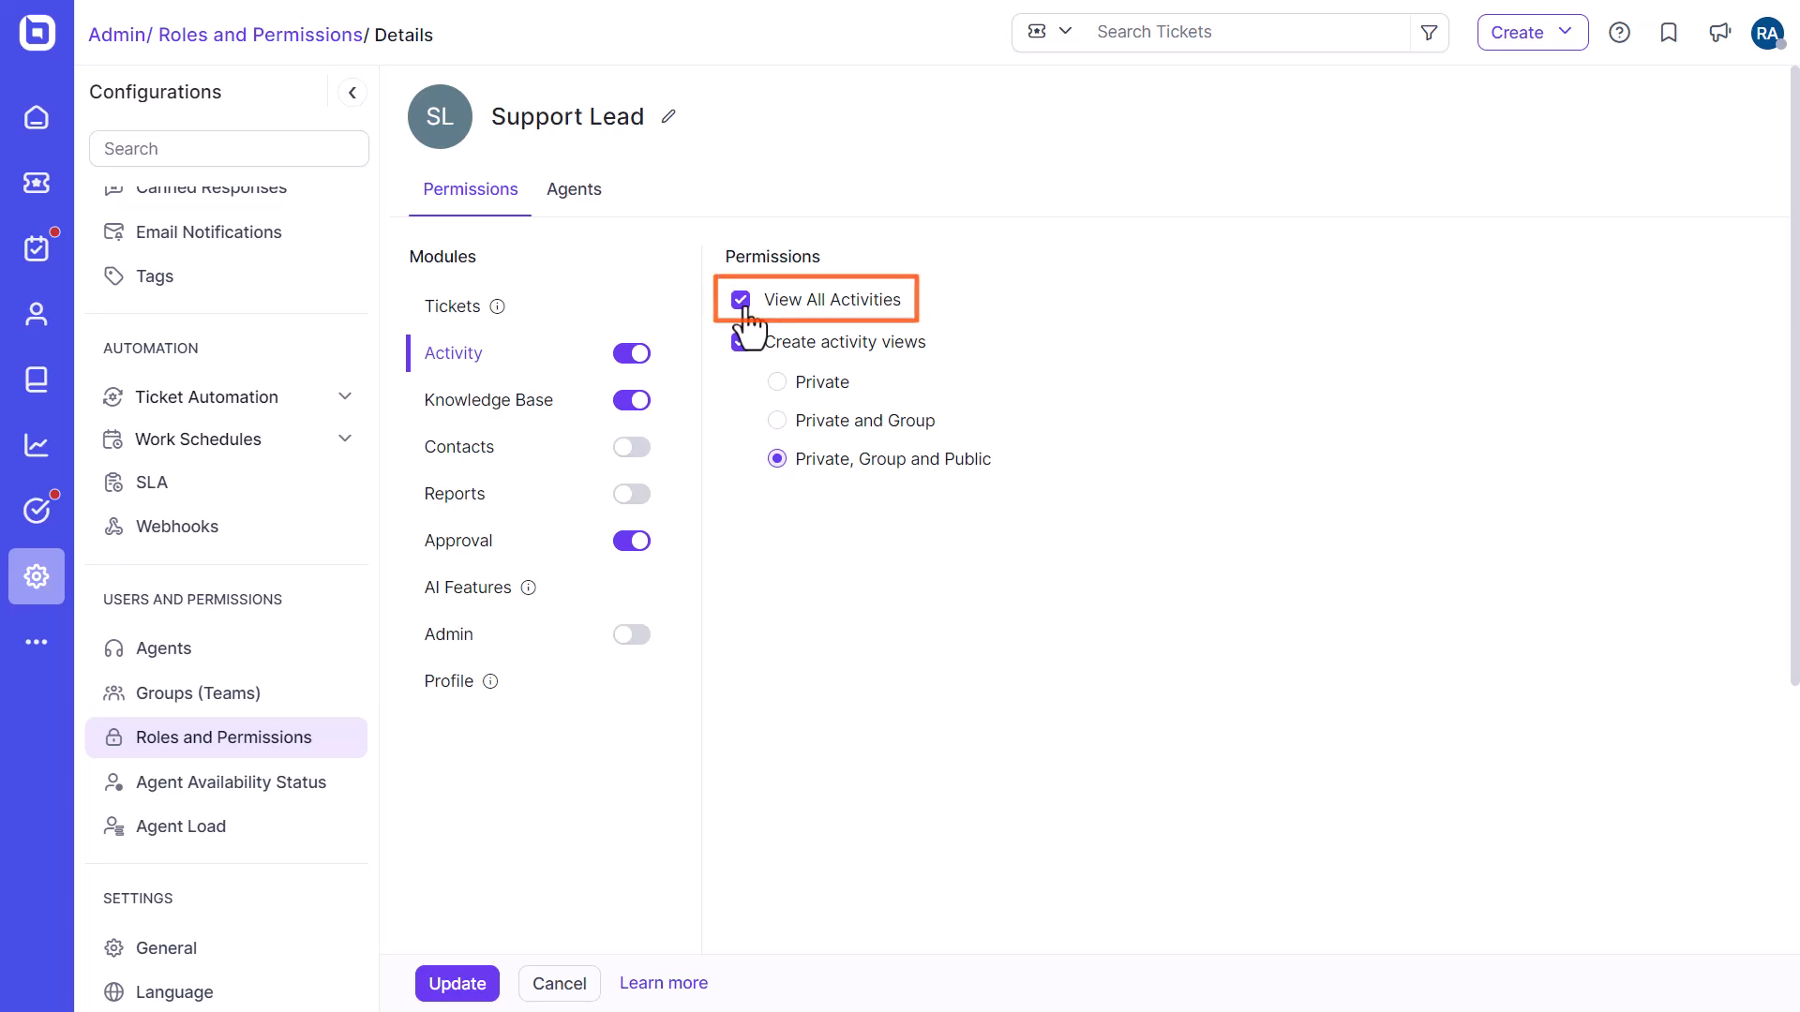
click(436, 983)
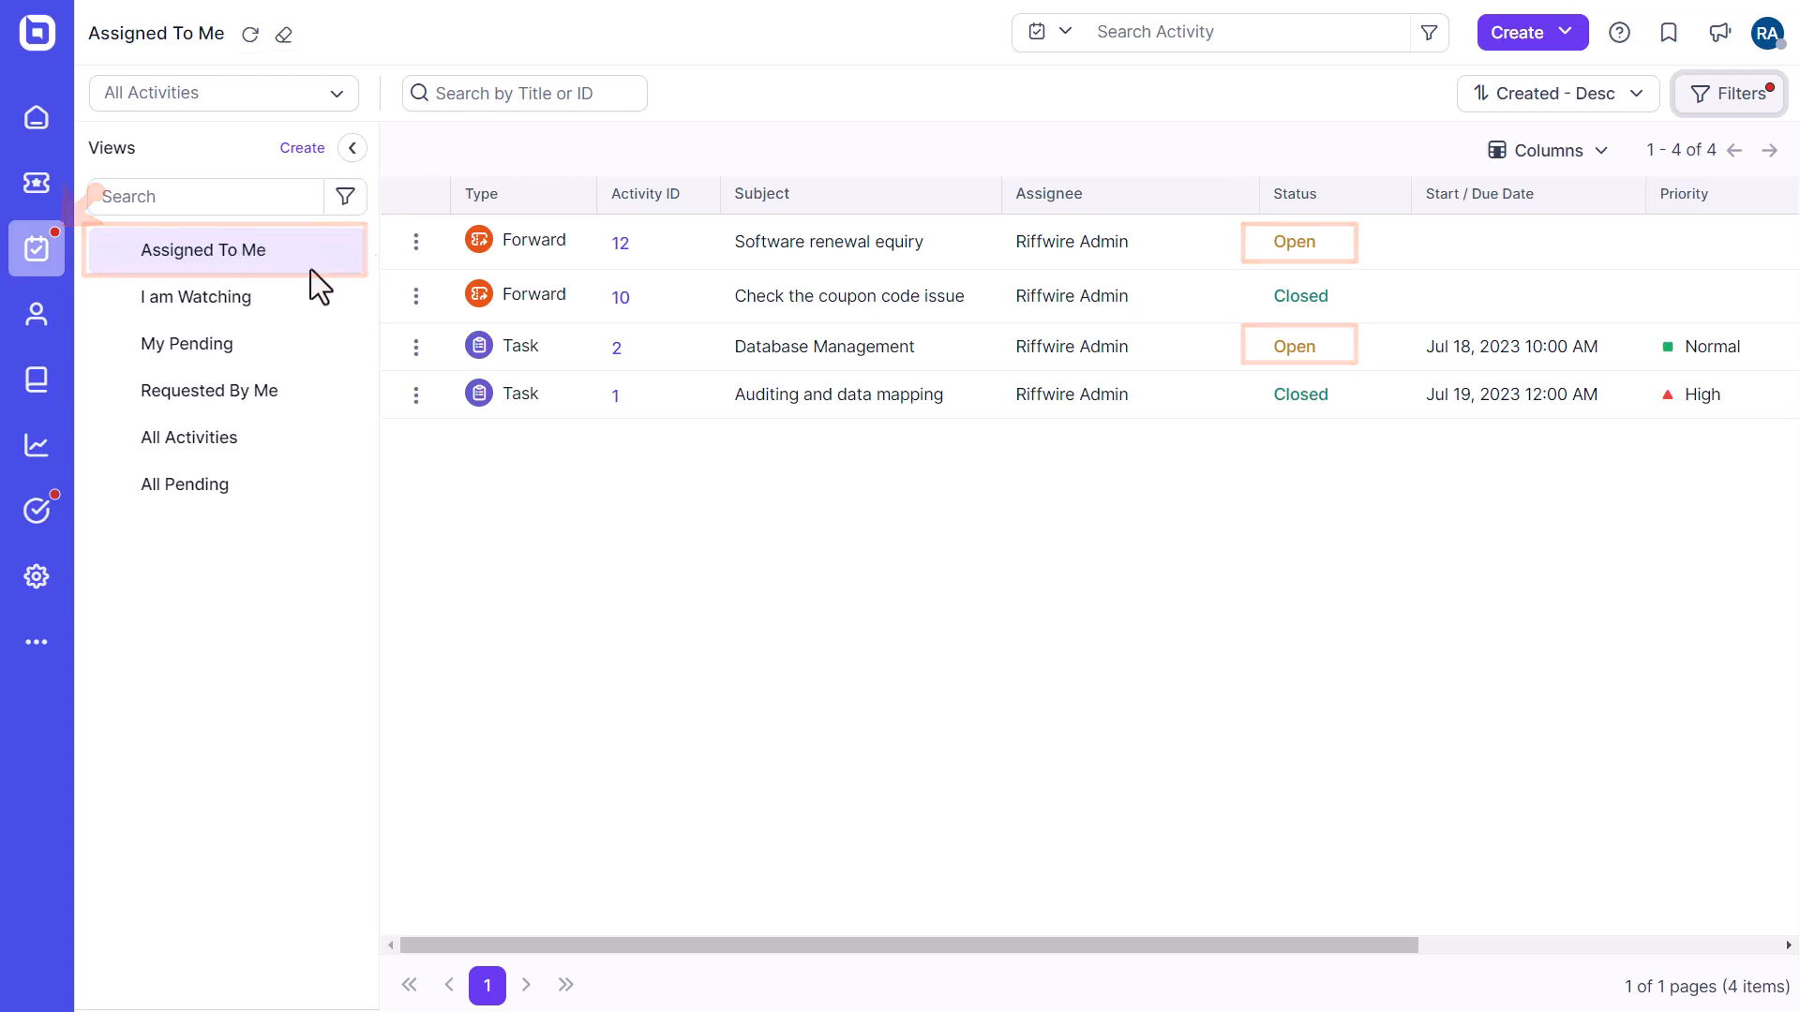
Open the approvals module and the approvals of the "Transfer of the product license" ticket.
click(52, 496)
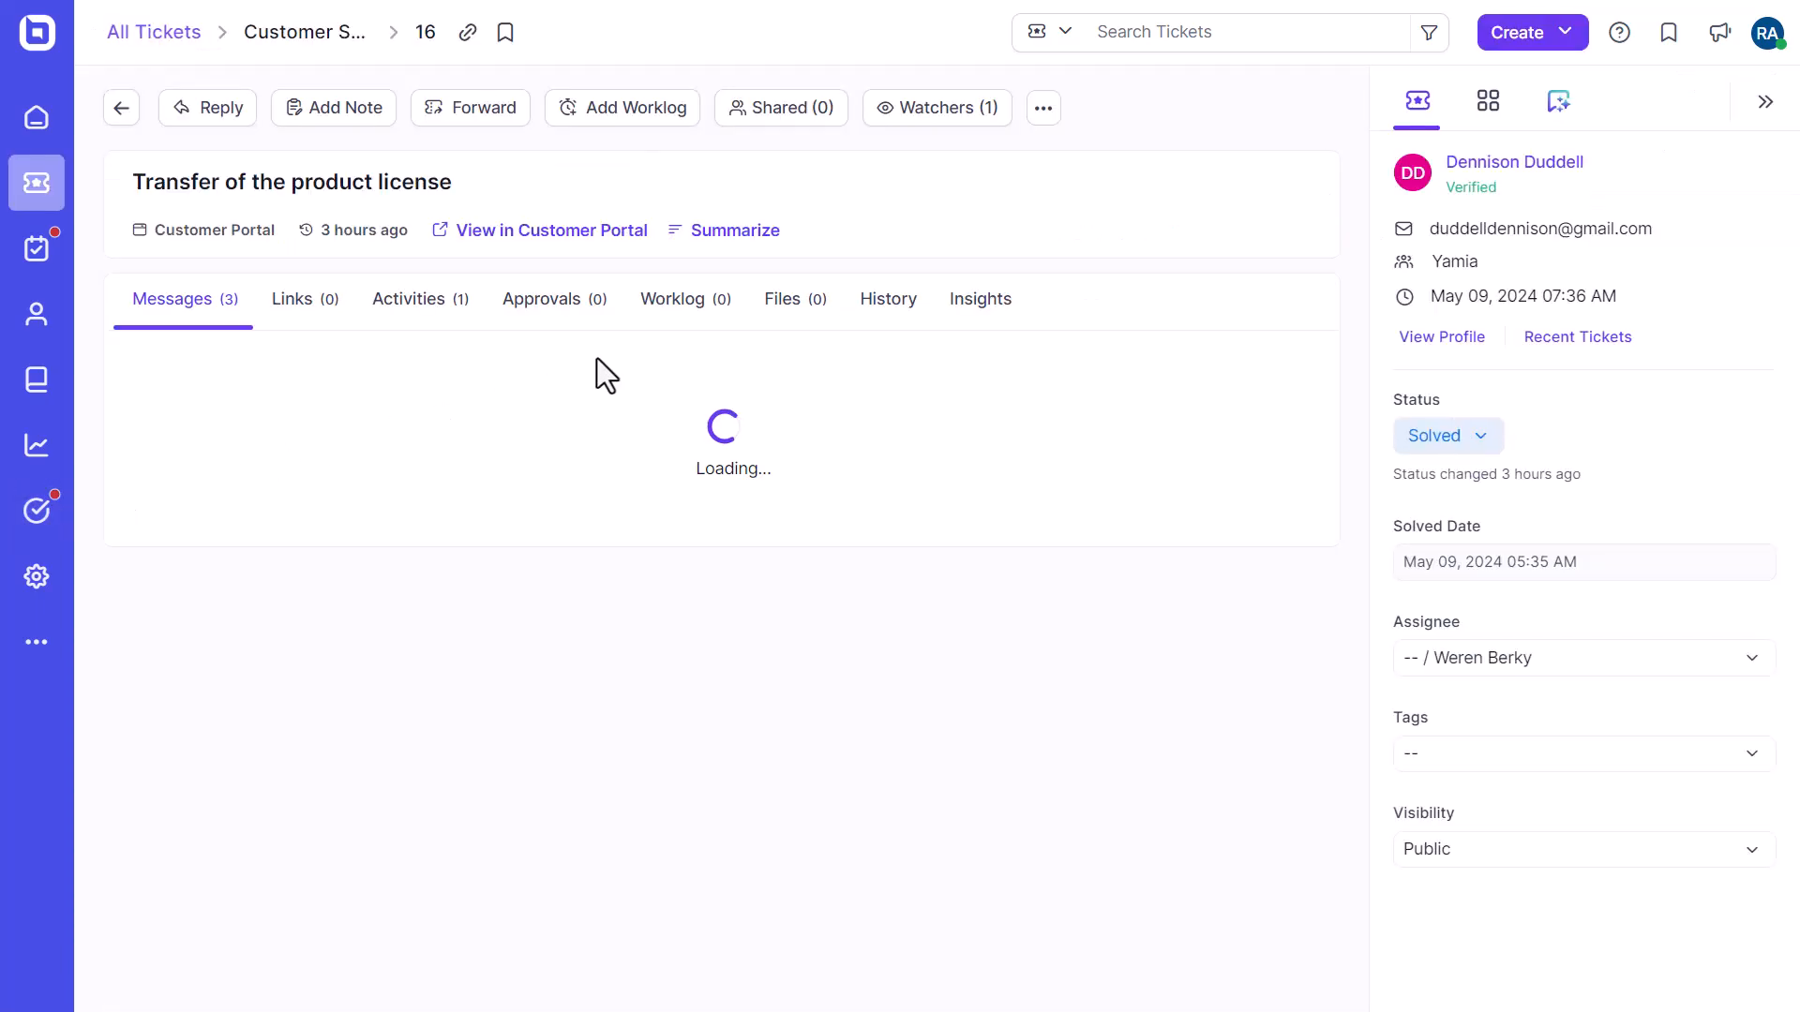
click(567, 300)
click(1173, 375)
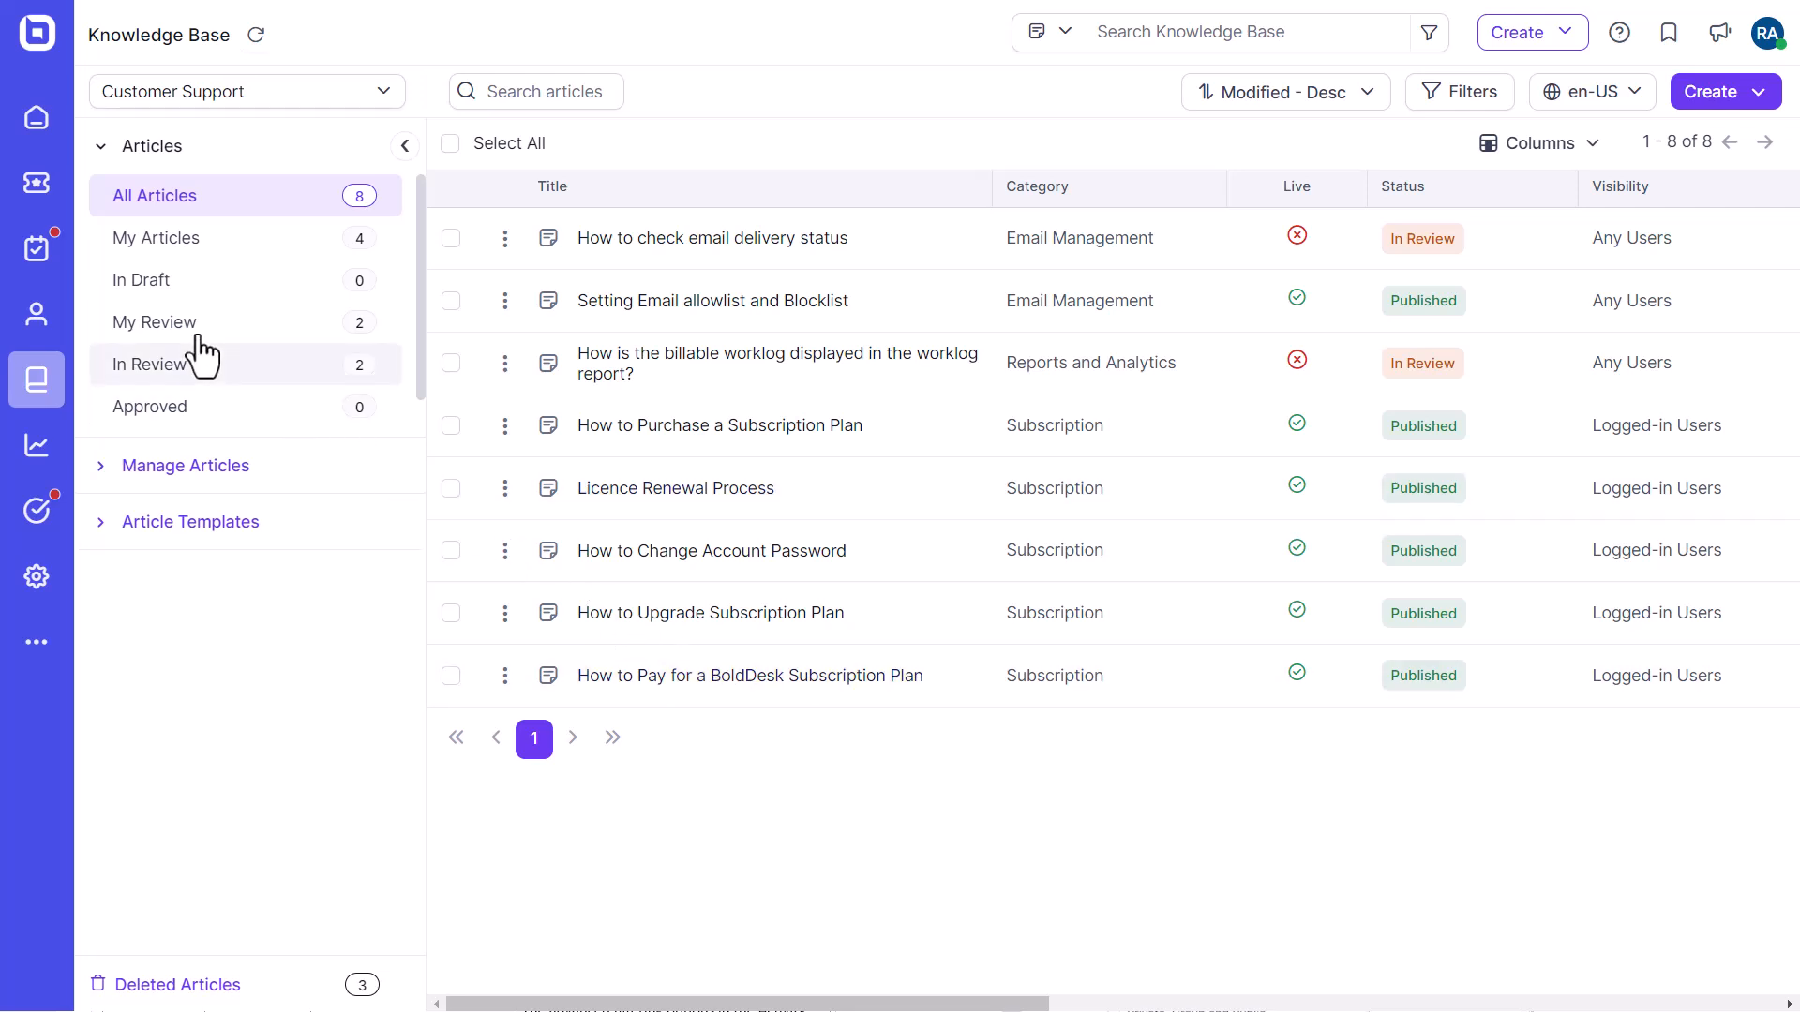
View the My Review articles in the Knowledge Base and open the sort options for All Articles.
click(199, 336)
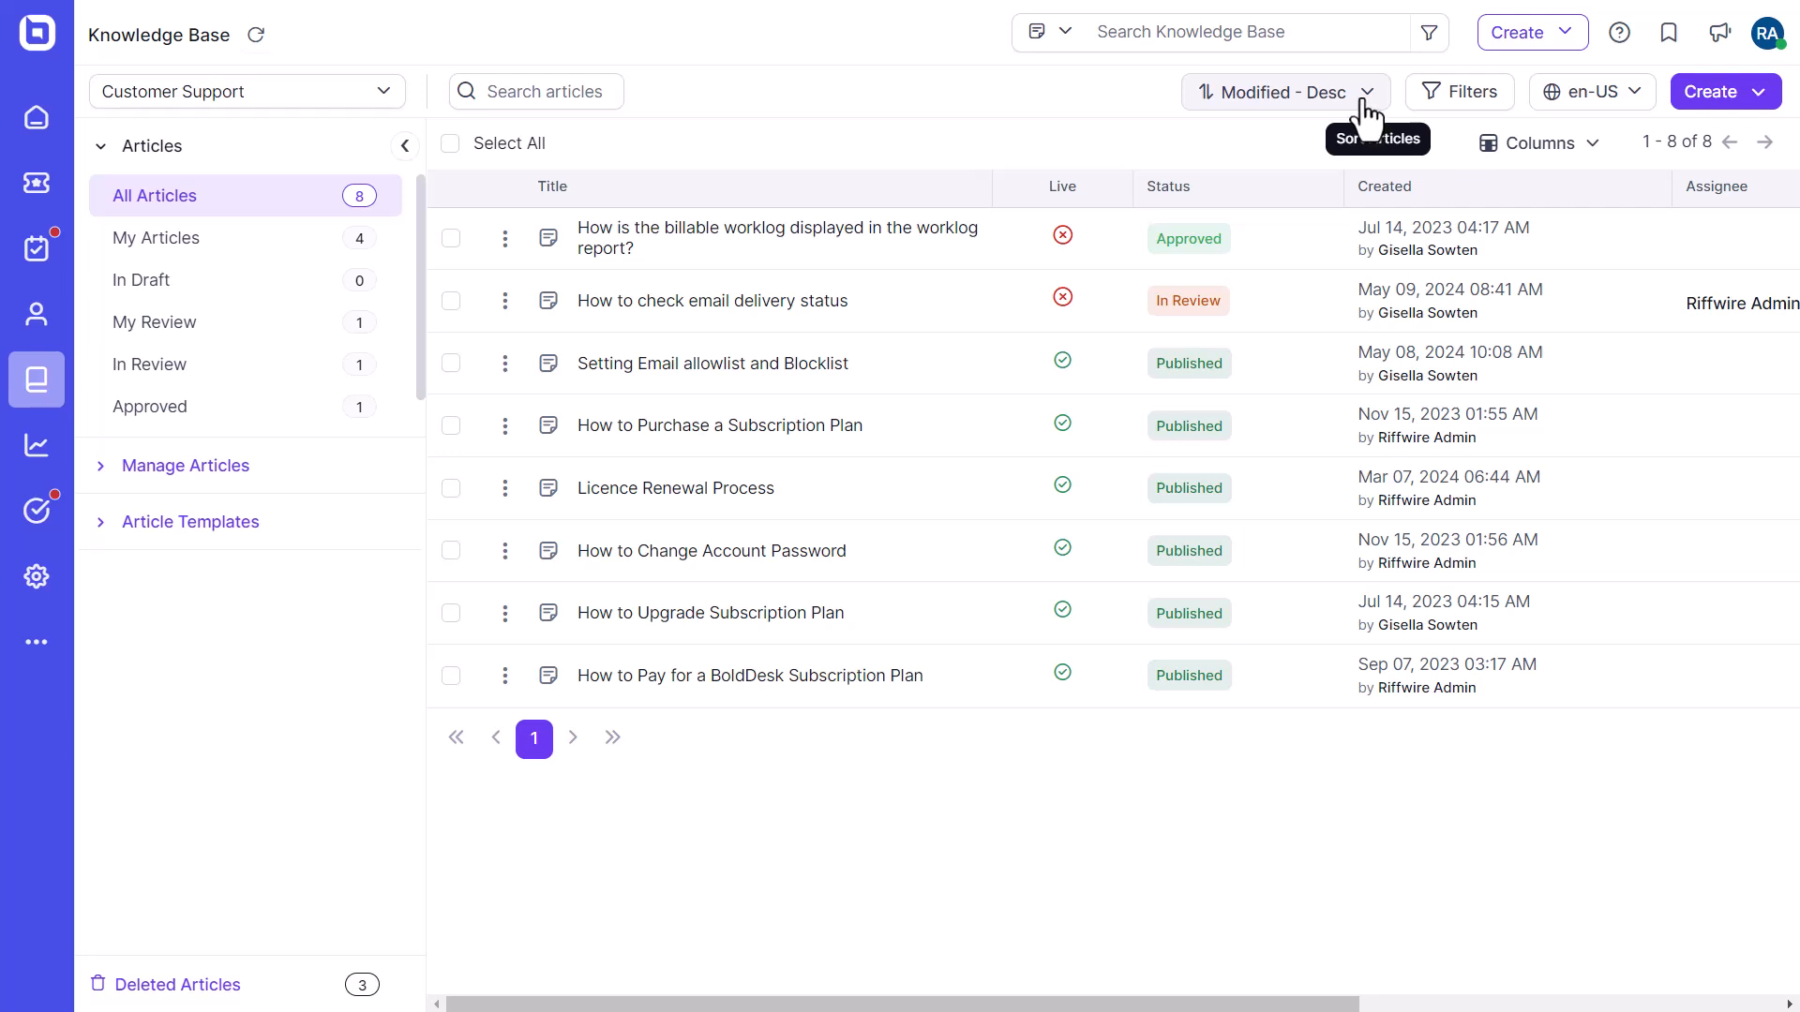
click(1362, 98)
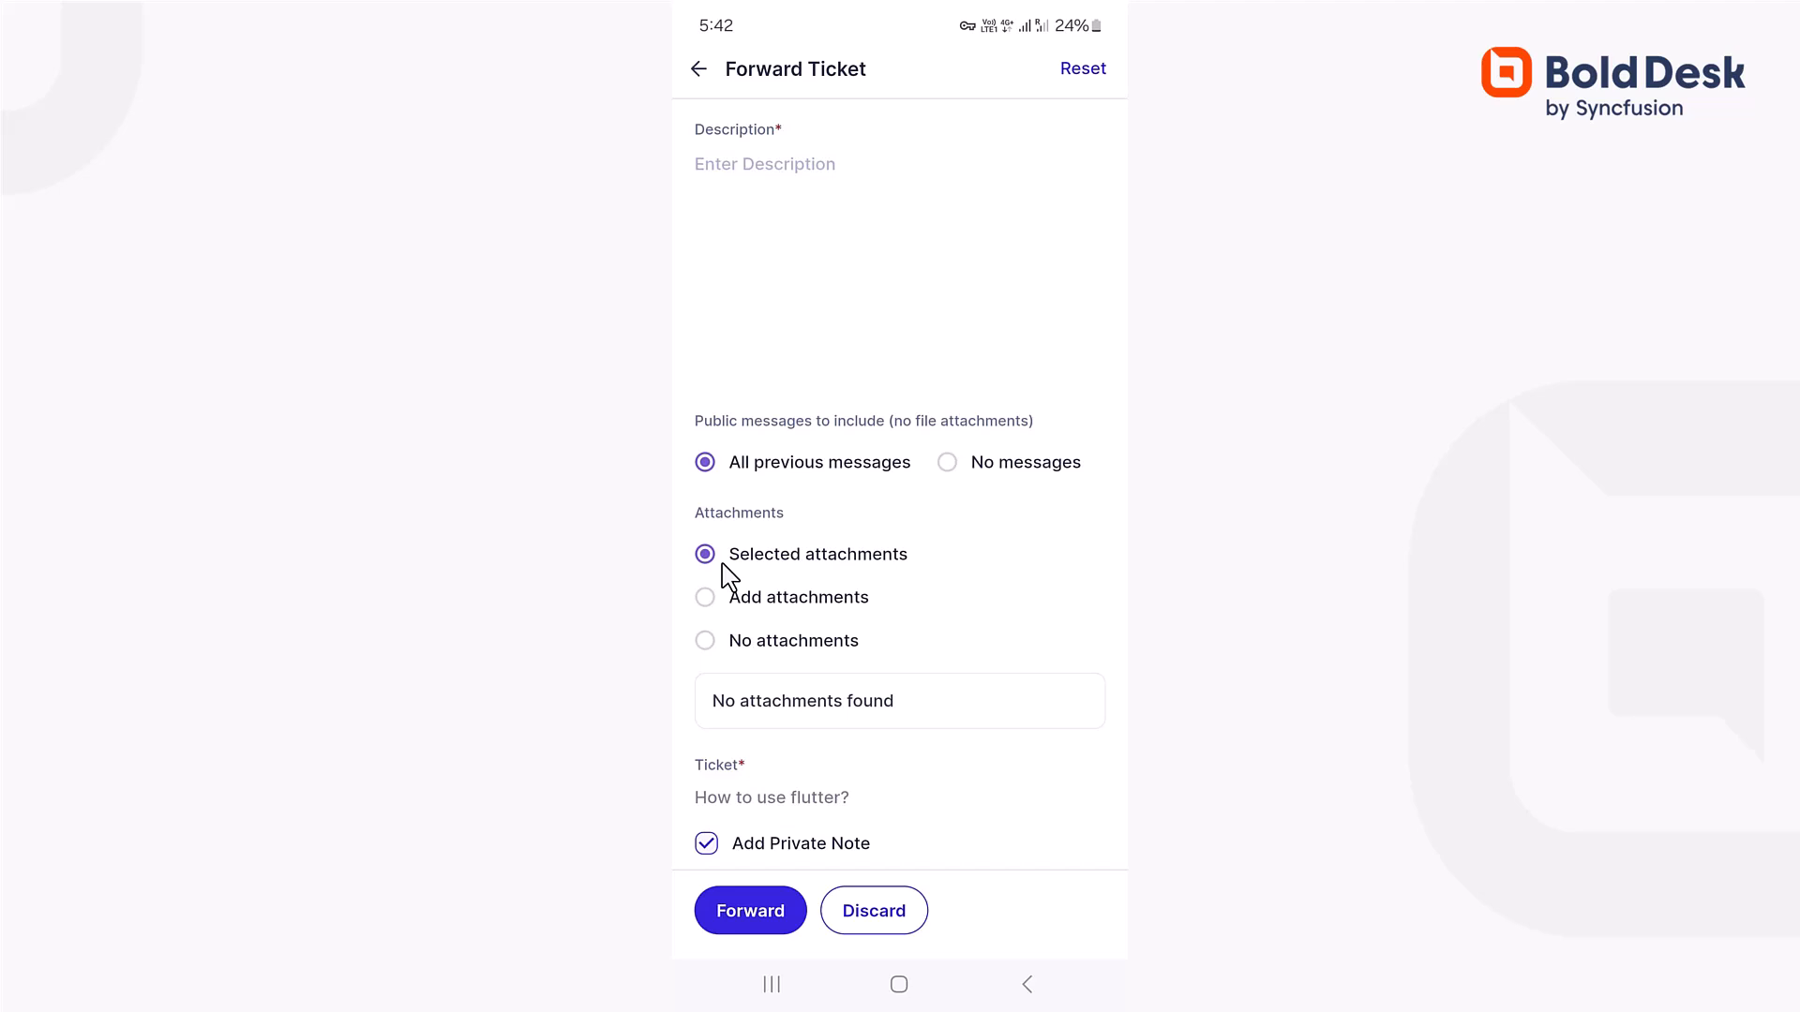
Set the attachment option to Add attachments for the forwarded ticket in the mobile app.
click(715, 600)
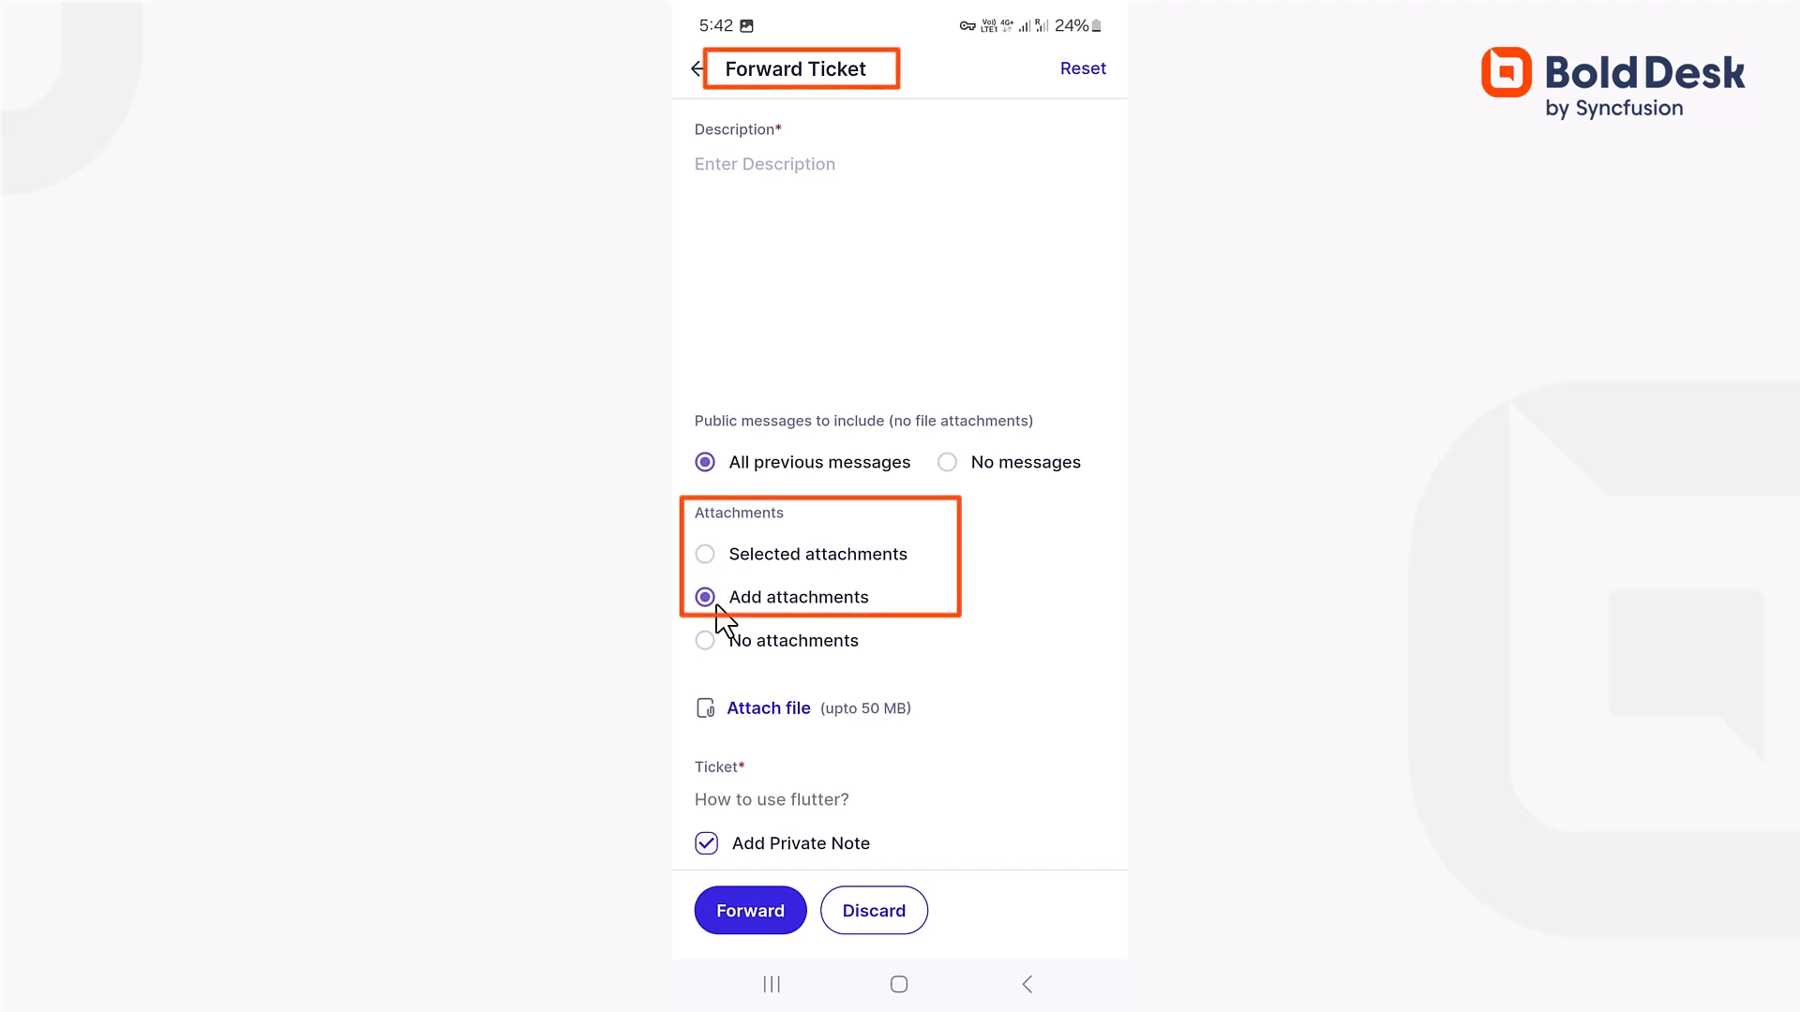